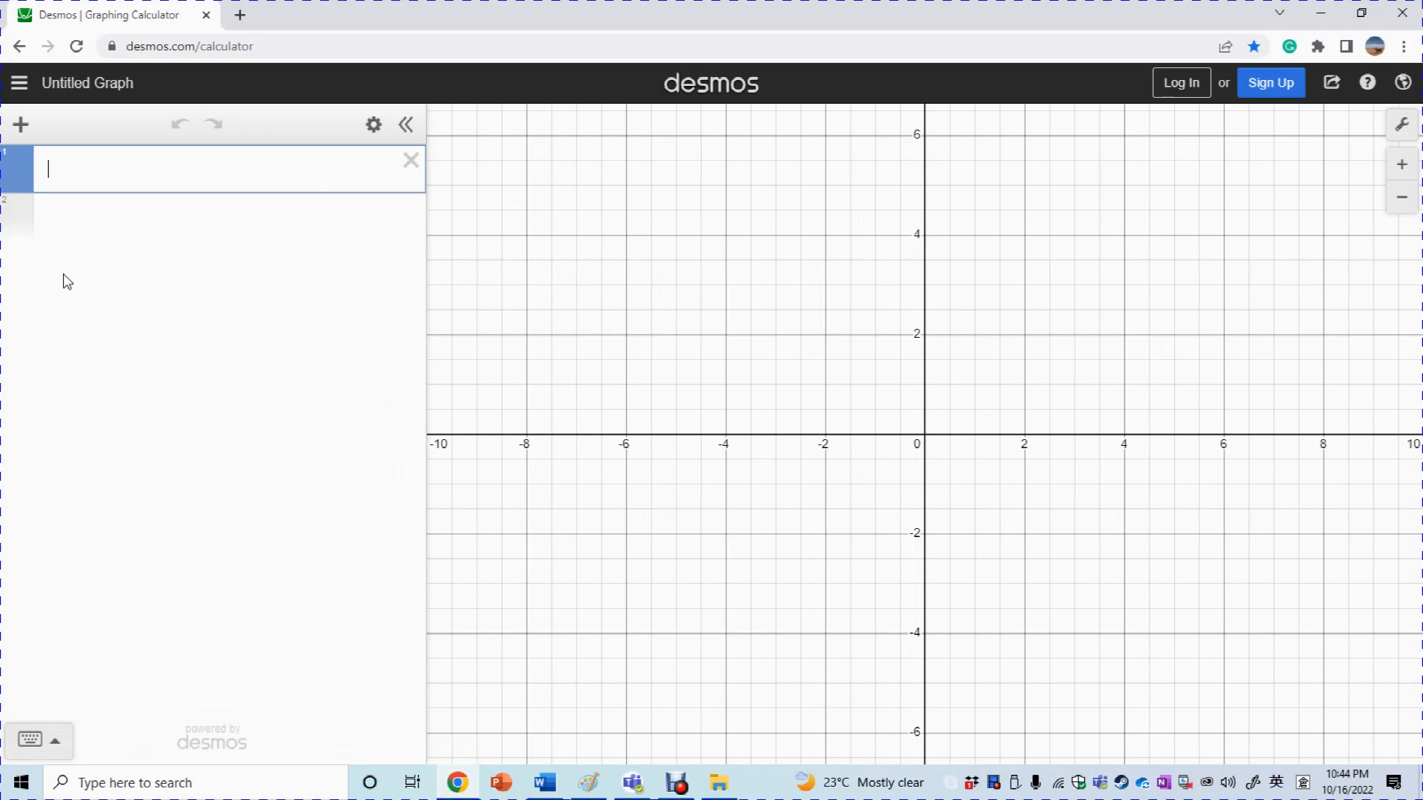
Enter f(x)=x^2 in the first expression line to plot the parabola
drag(778, 361, 791, 455)
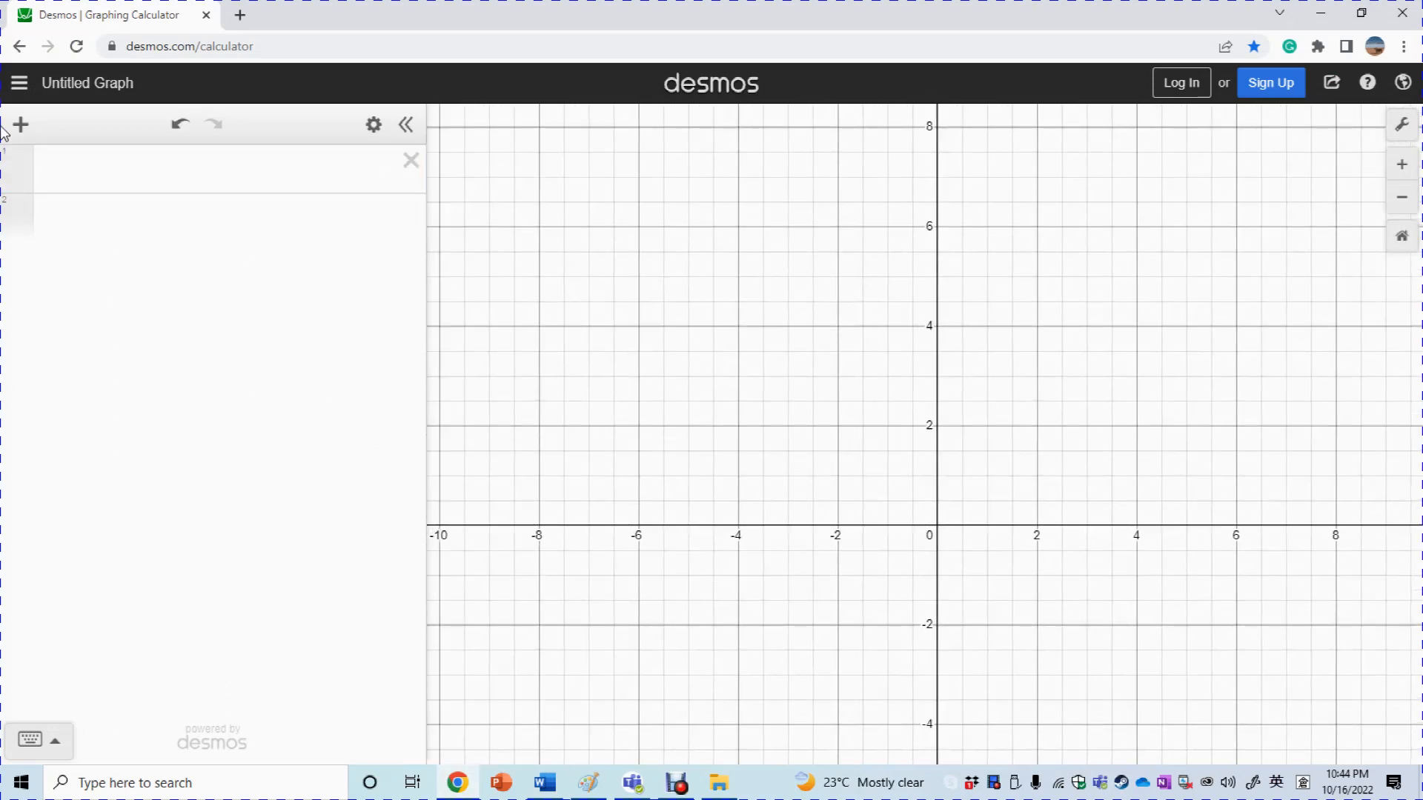
click(90, 173)
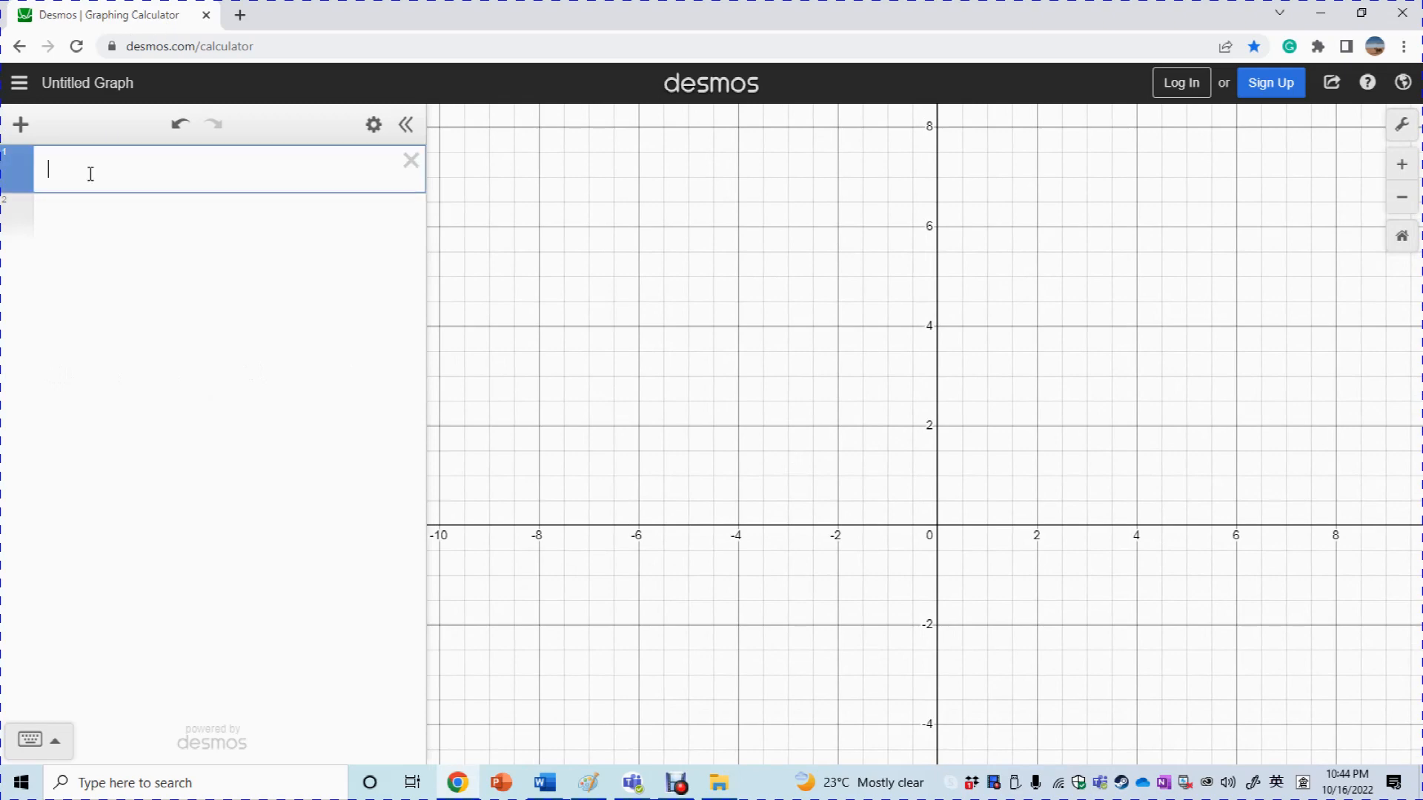
text(f(x))
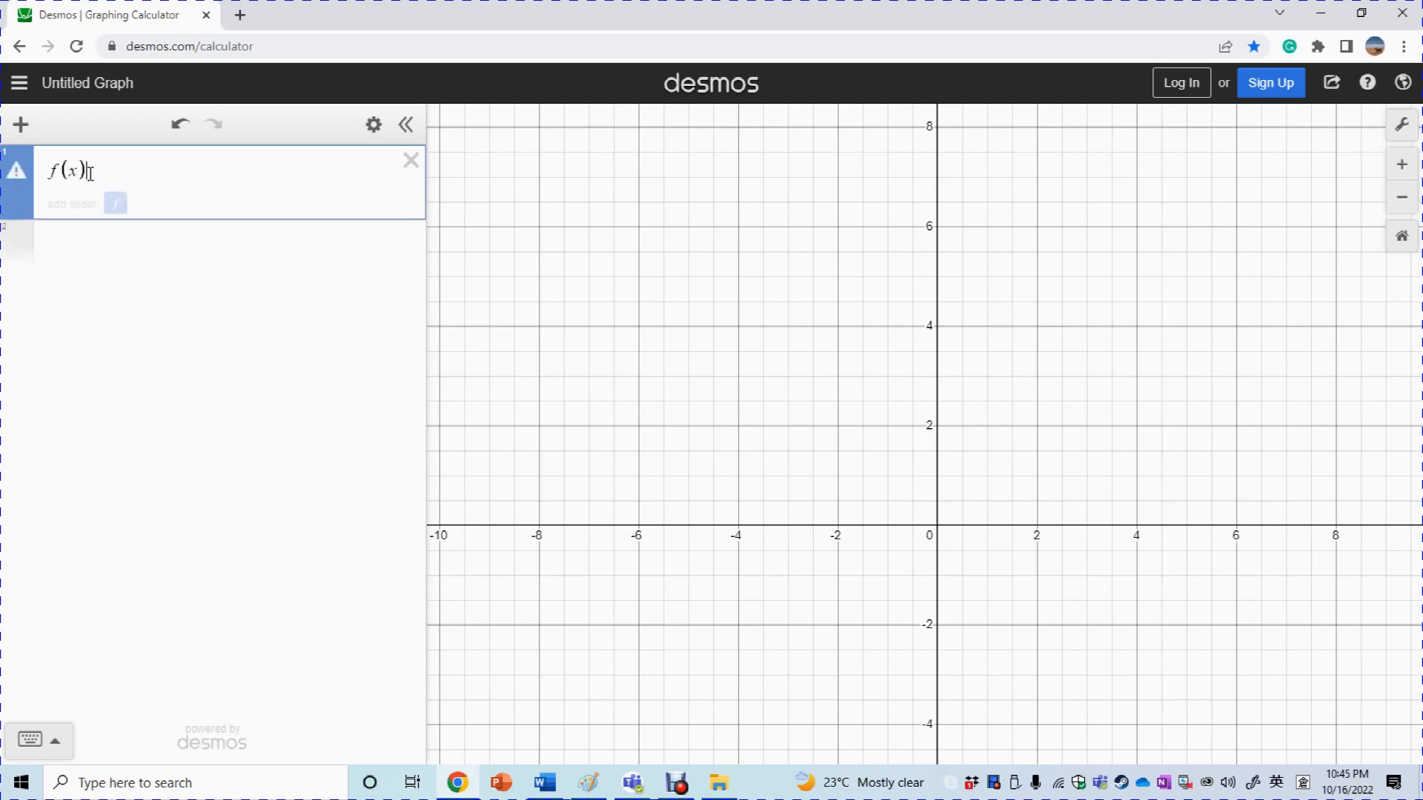
text(=x)
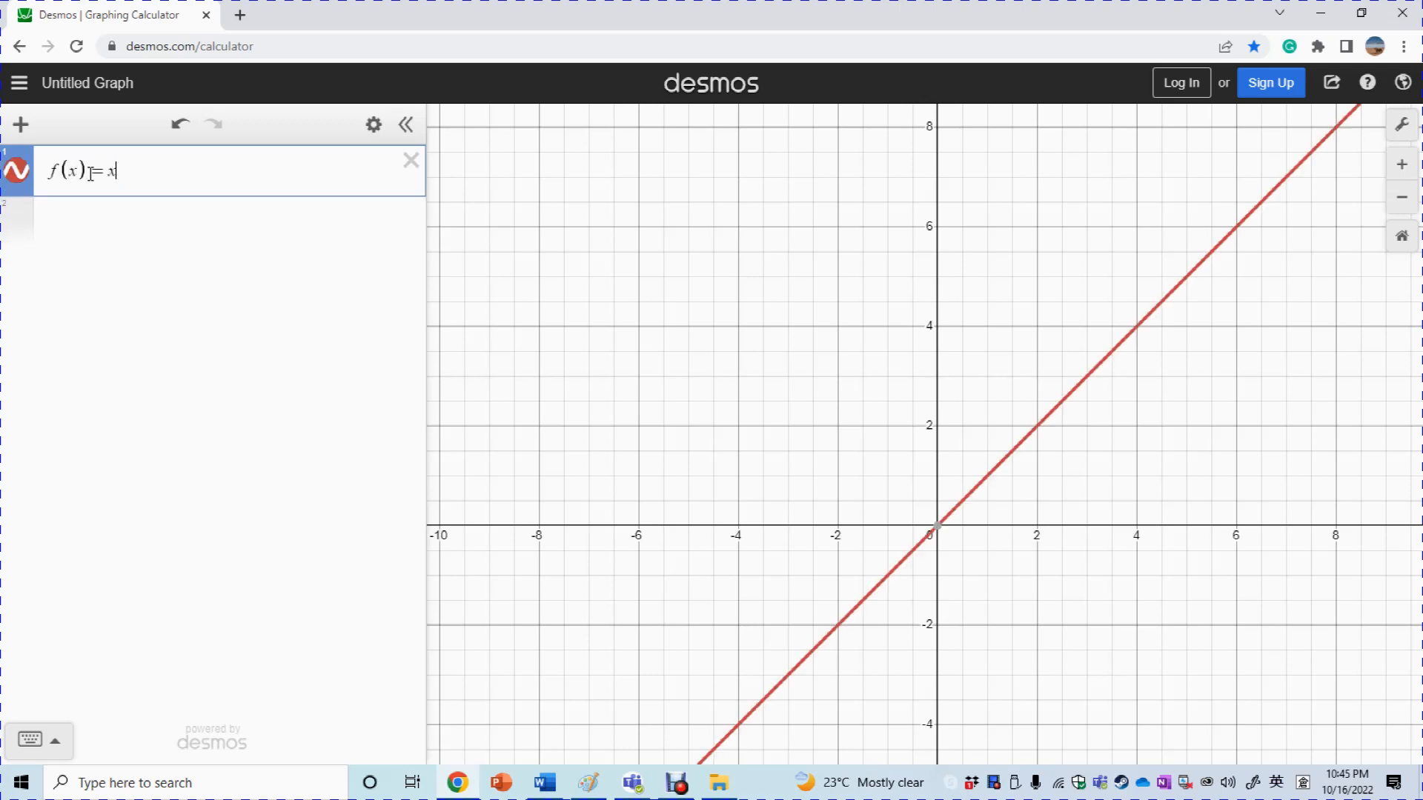
text(^2)
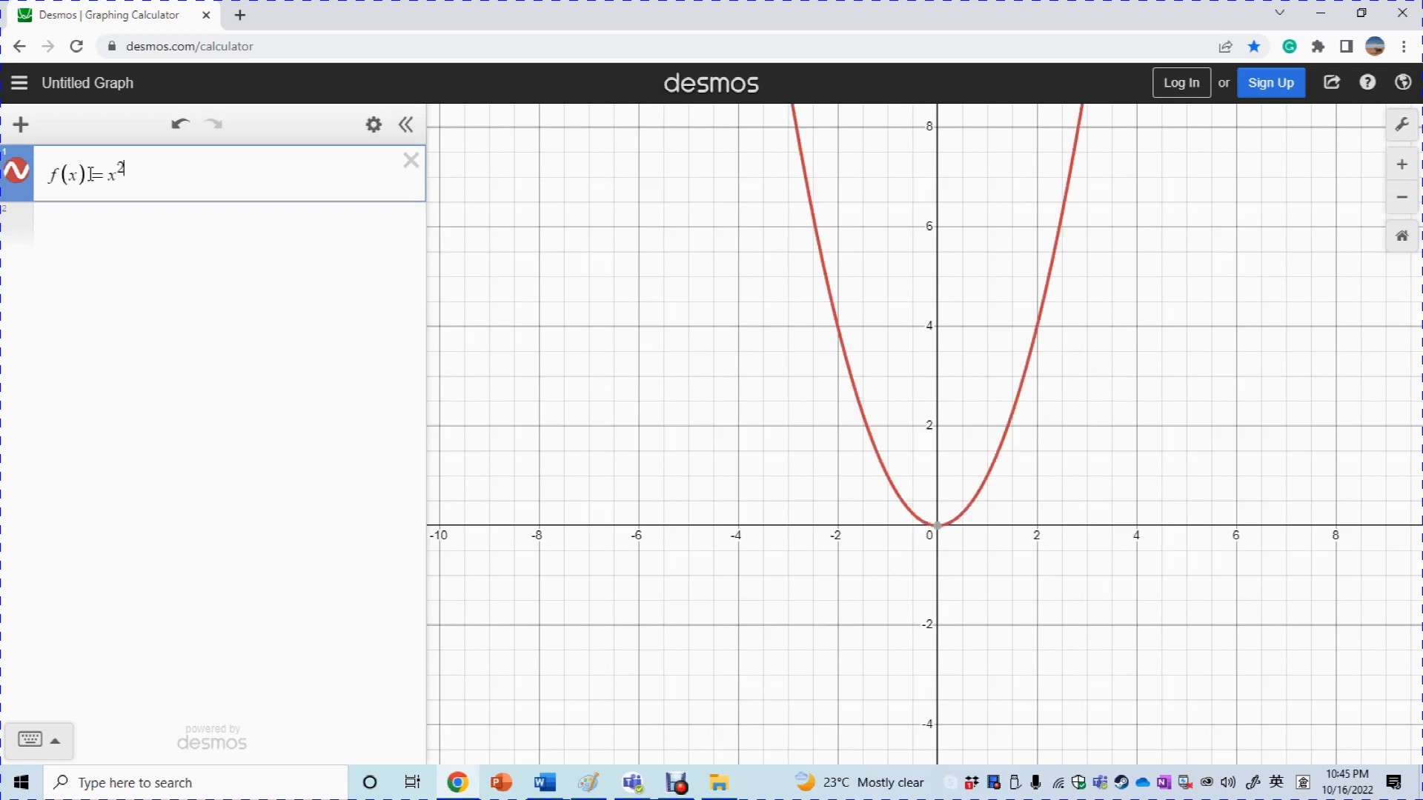
click(99, 231)
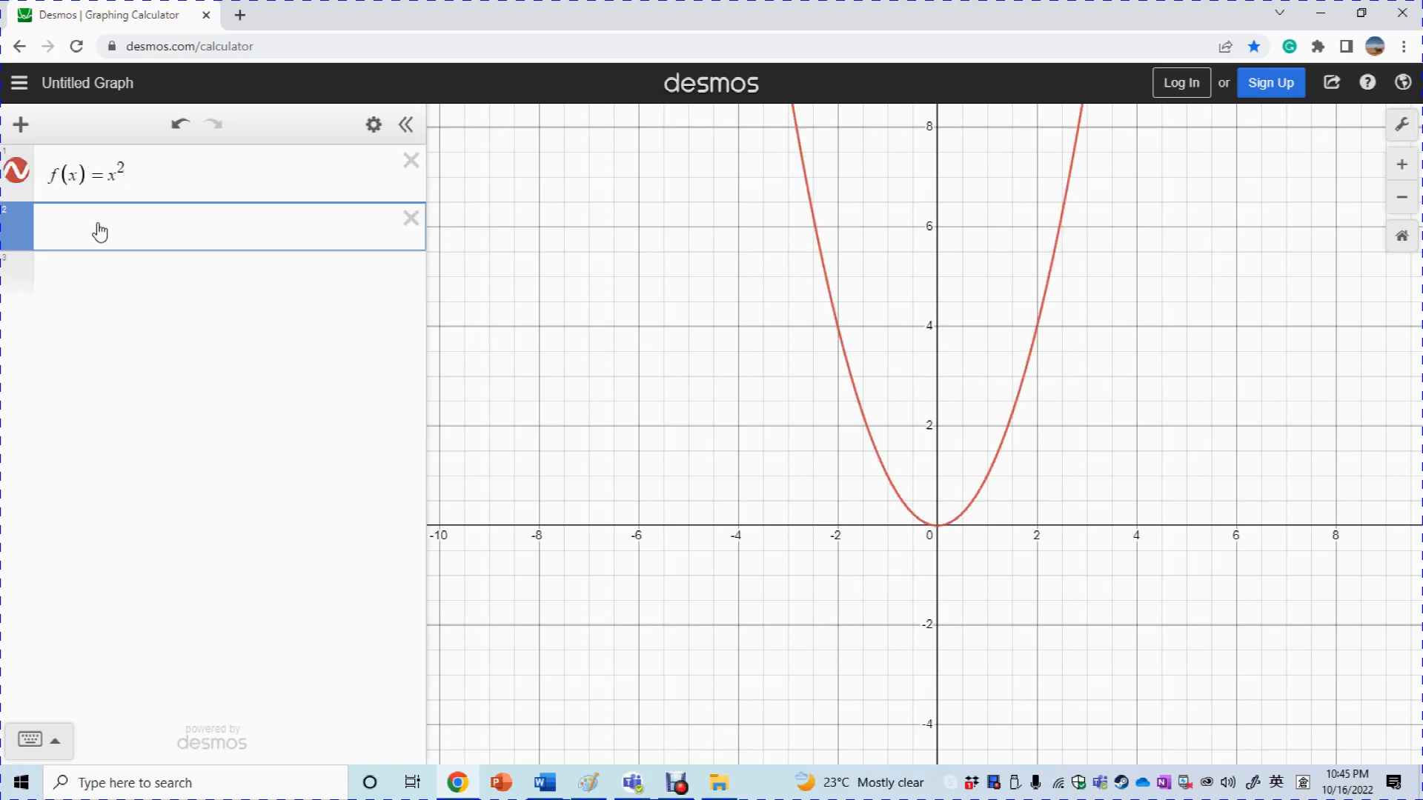
Enter g(x)=0.1x+3.9 and pin its intersections at (−1.925, 3.707) and (2.025, 4.103)
text(g(x))
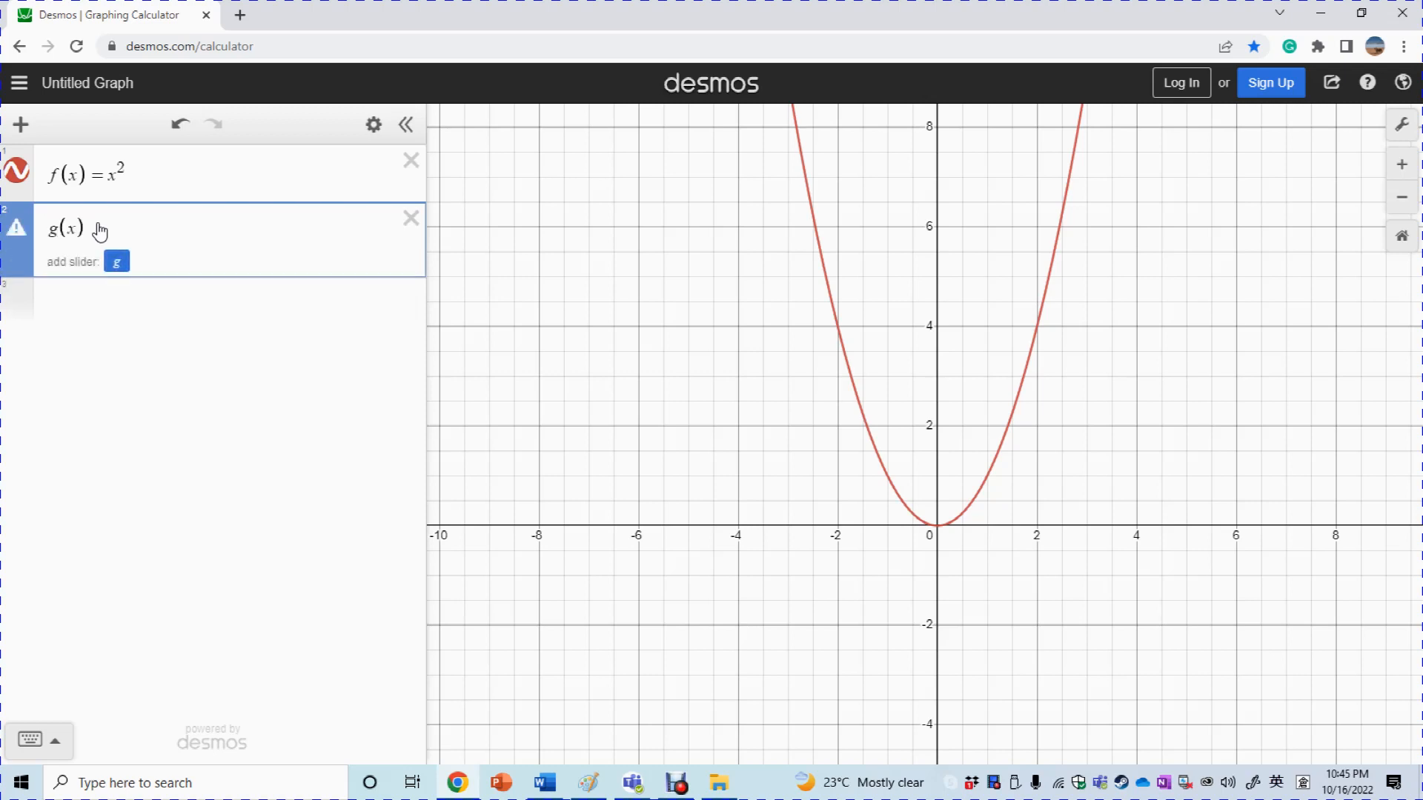
text(=)
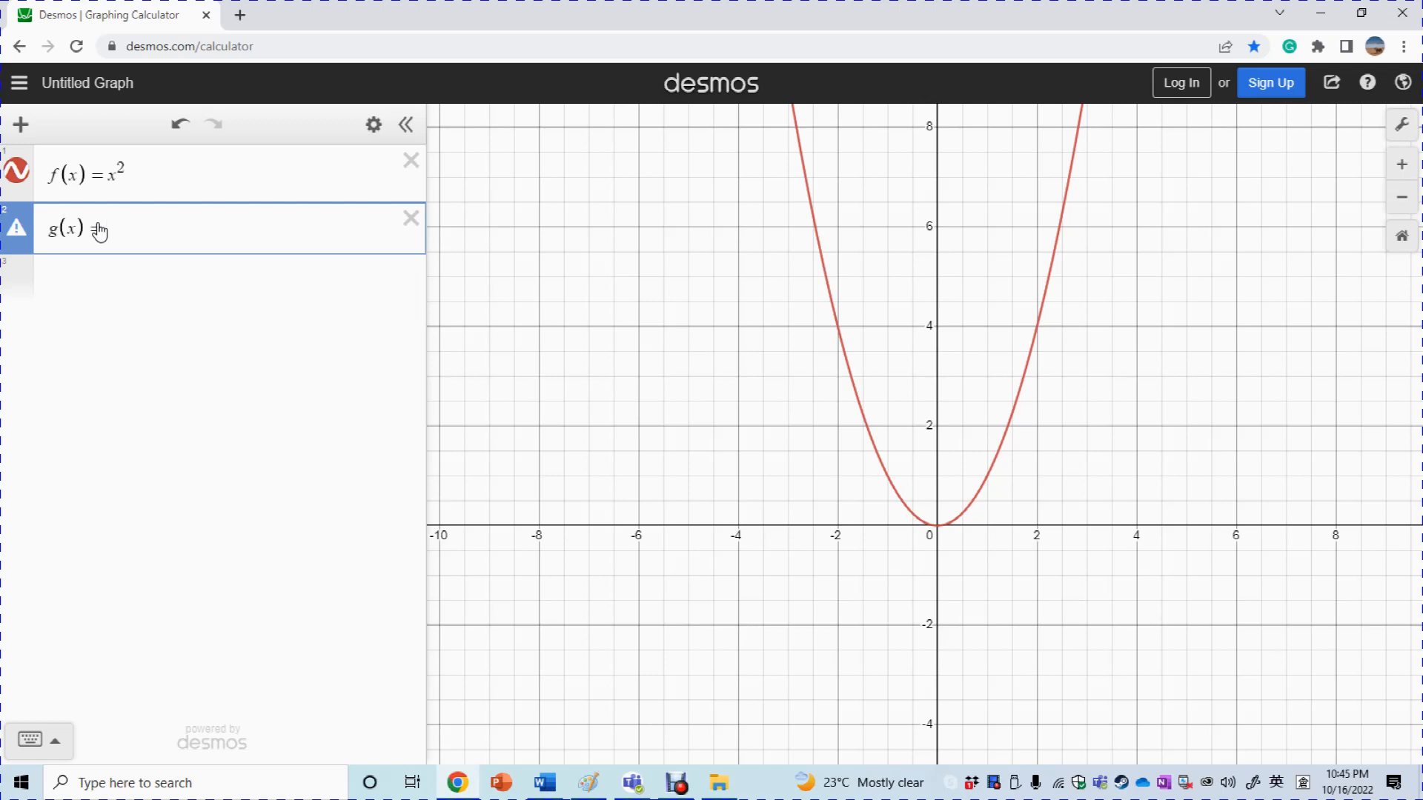
text(0.1x )
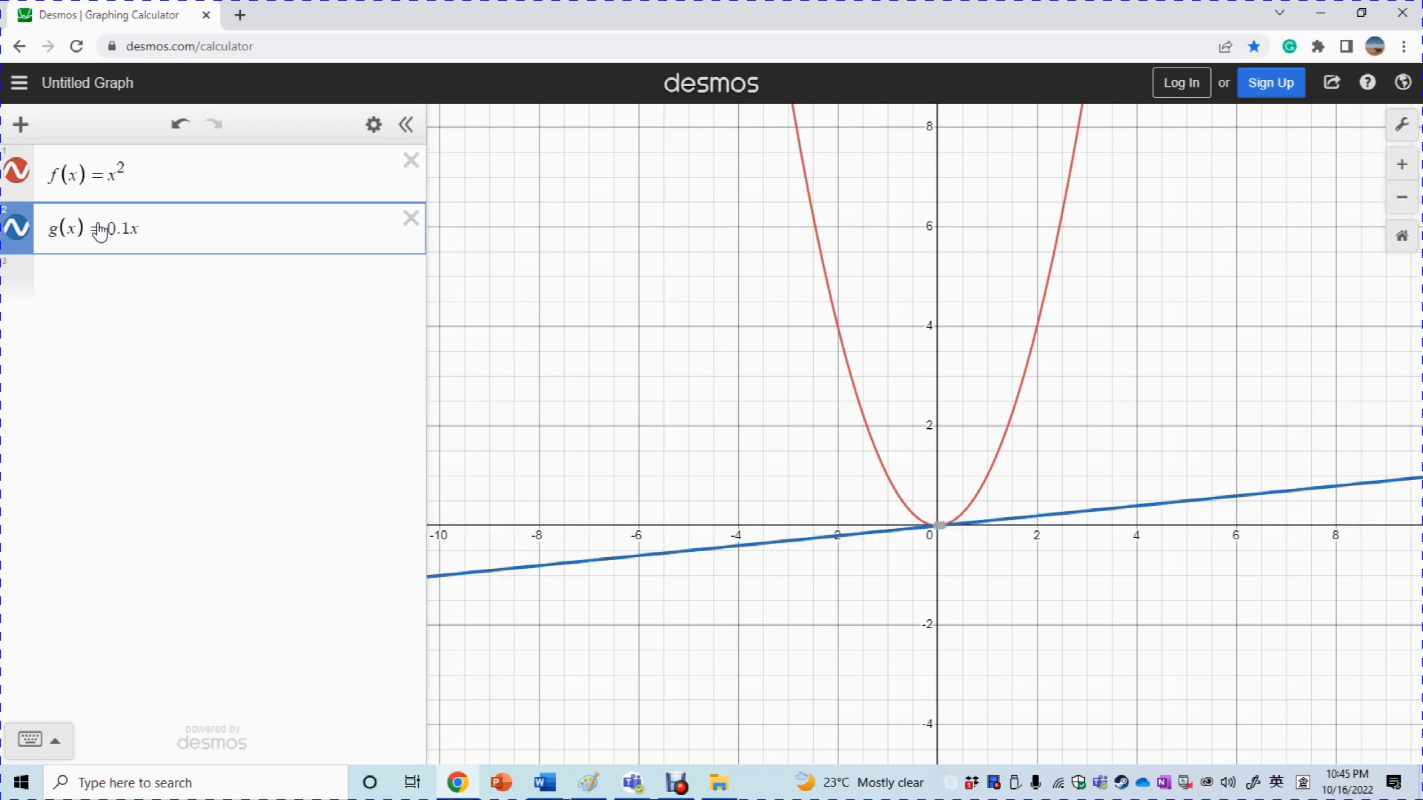
text(+ 3.9)
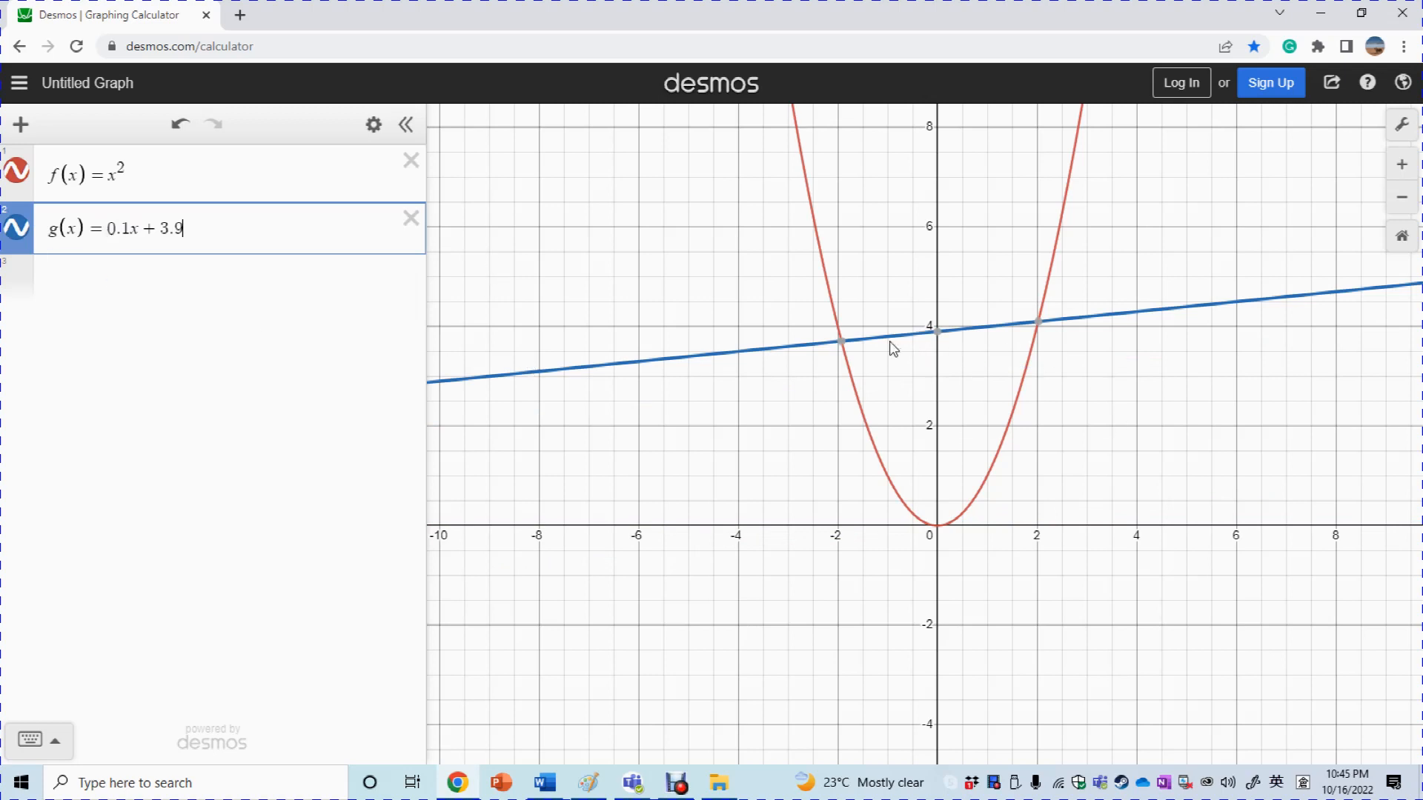
click(841, 340)
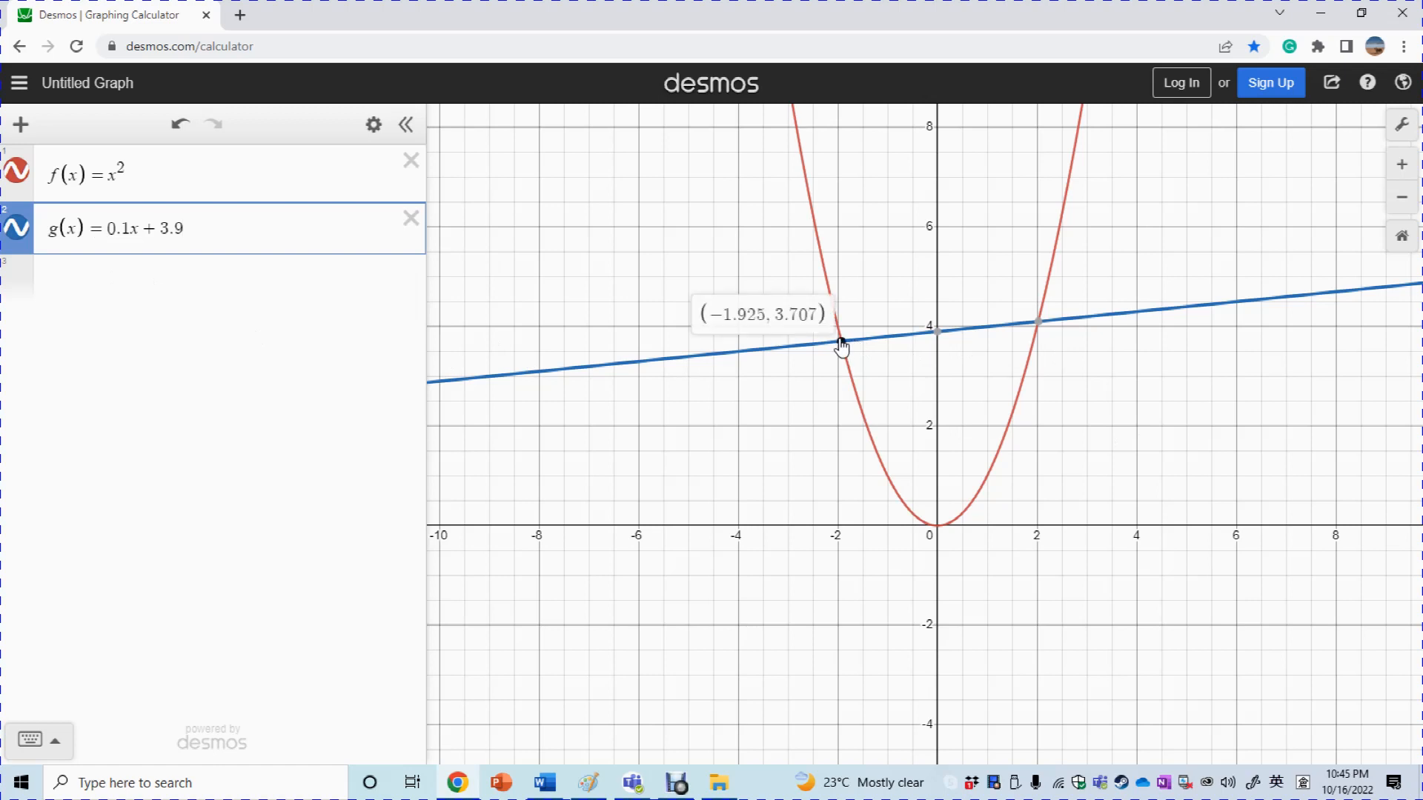
click(1037, 326)
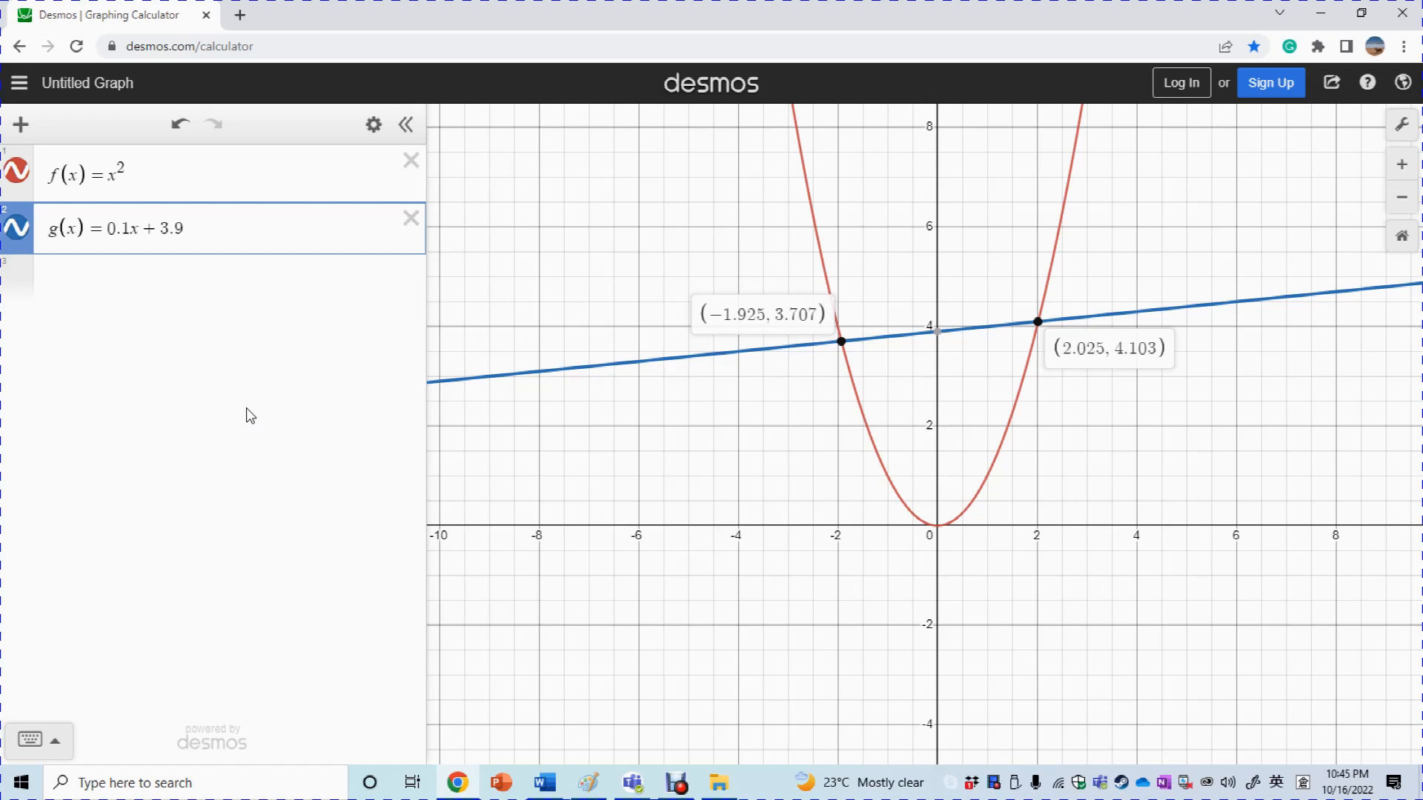
click(126, 296)
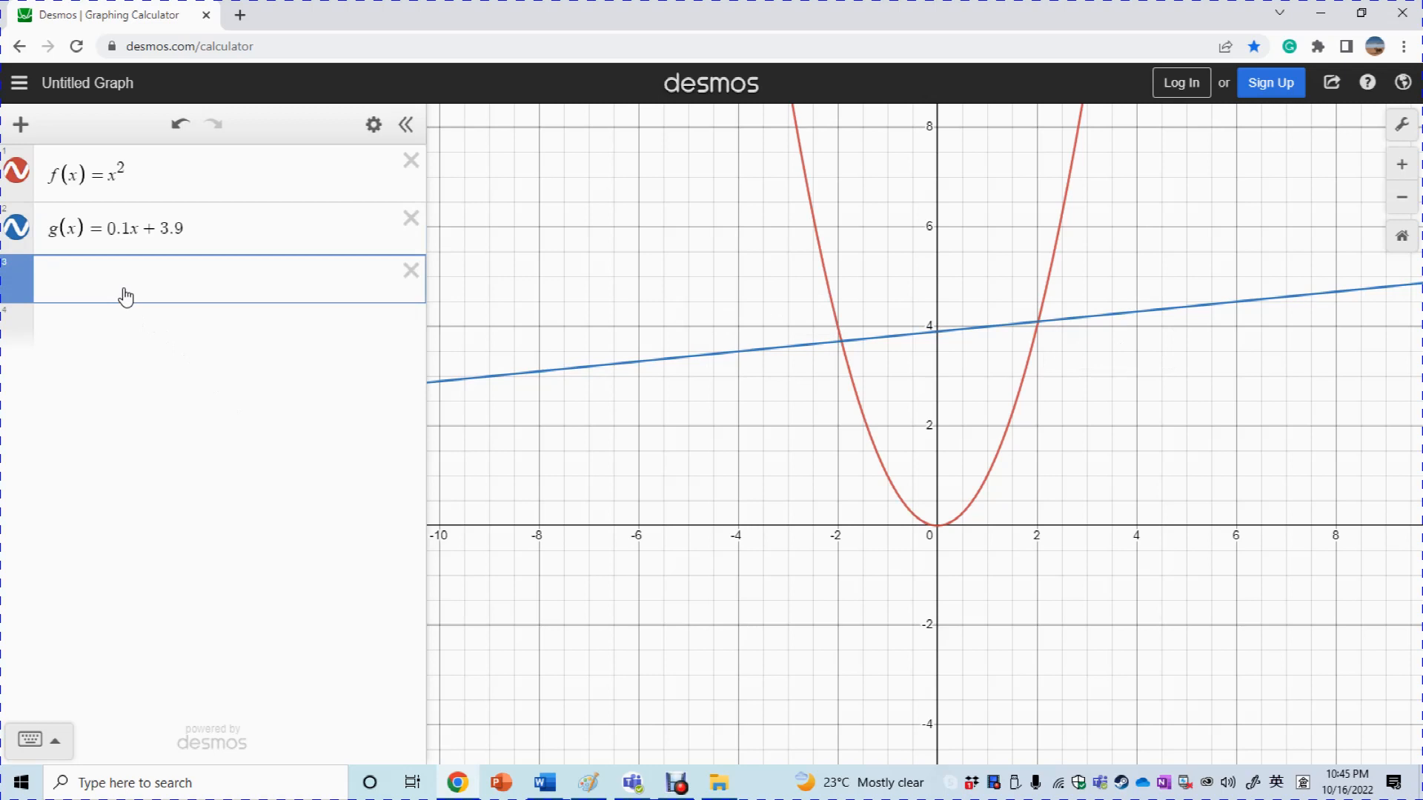
Type the regression f(x₁)~g(x₁) and check the left intersection at (−1.925, 3.707)
text(f(x)
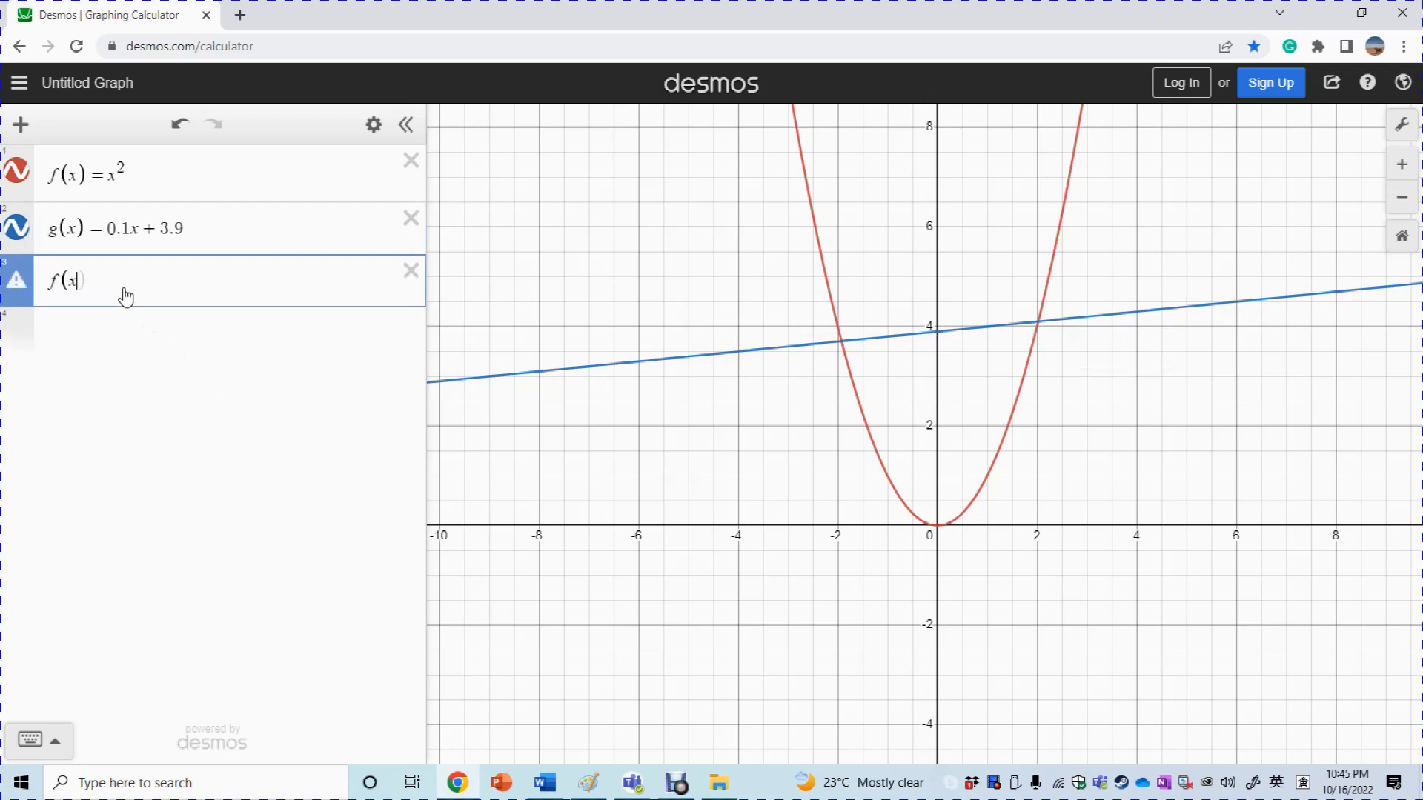
text(1)
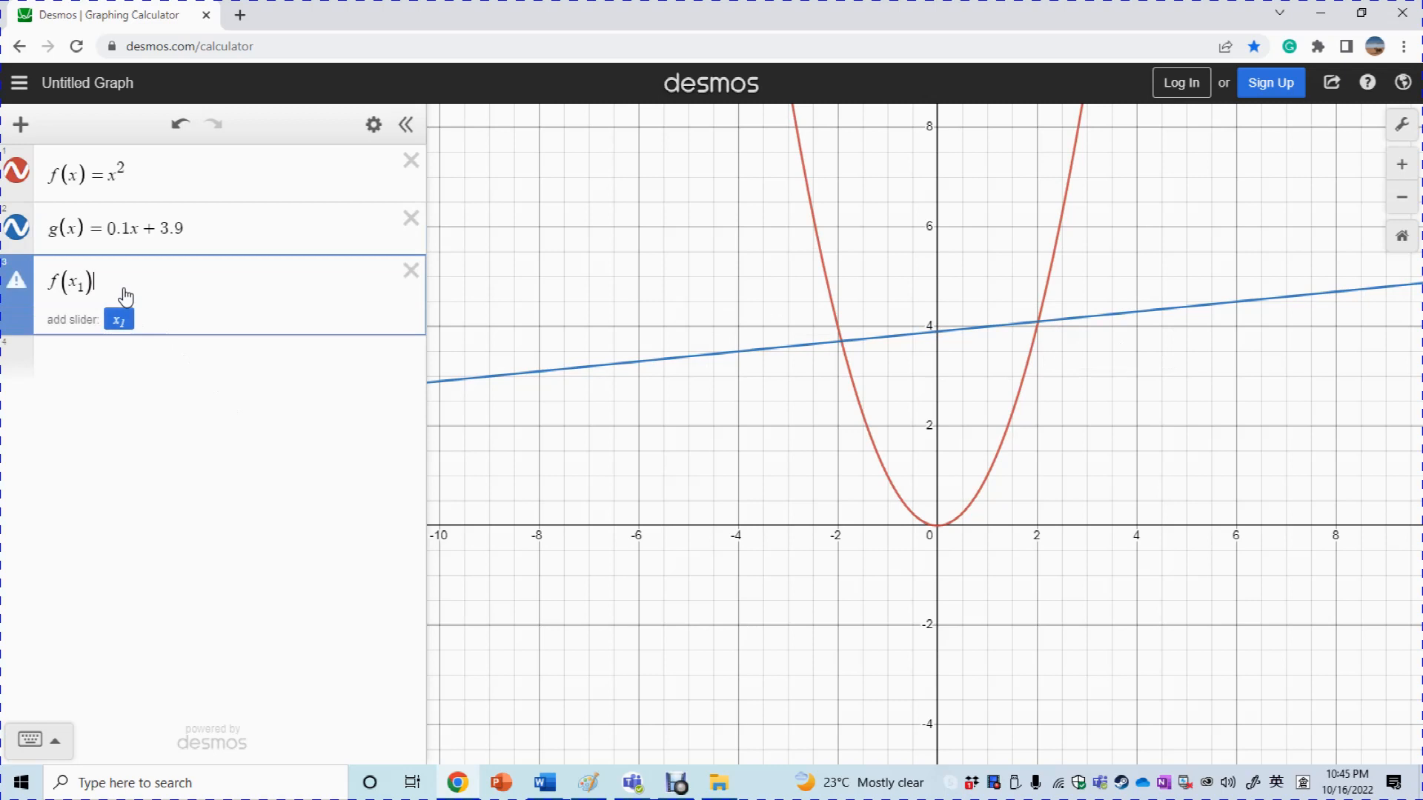
text(~)
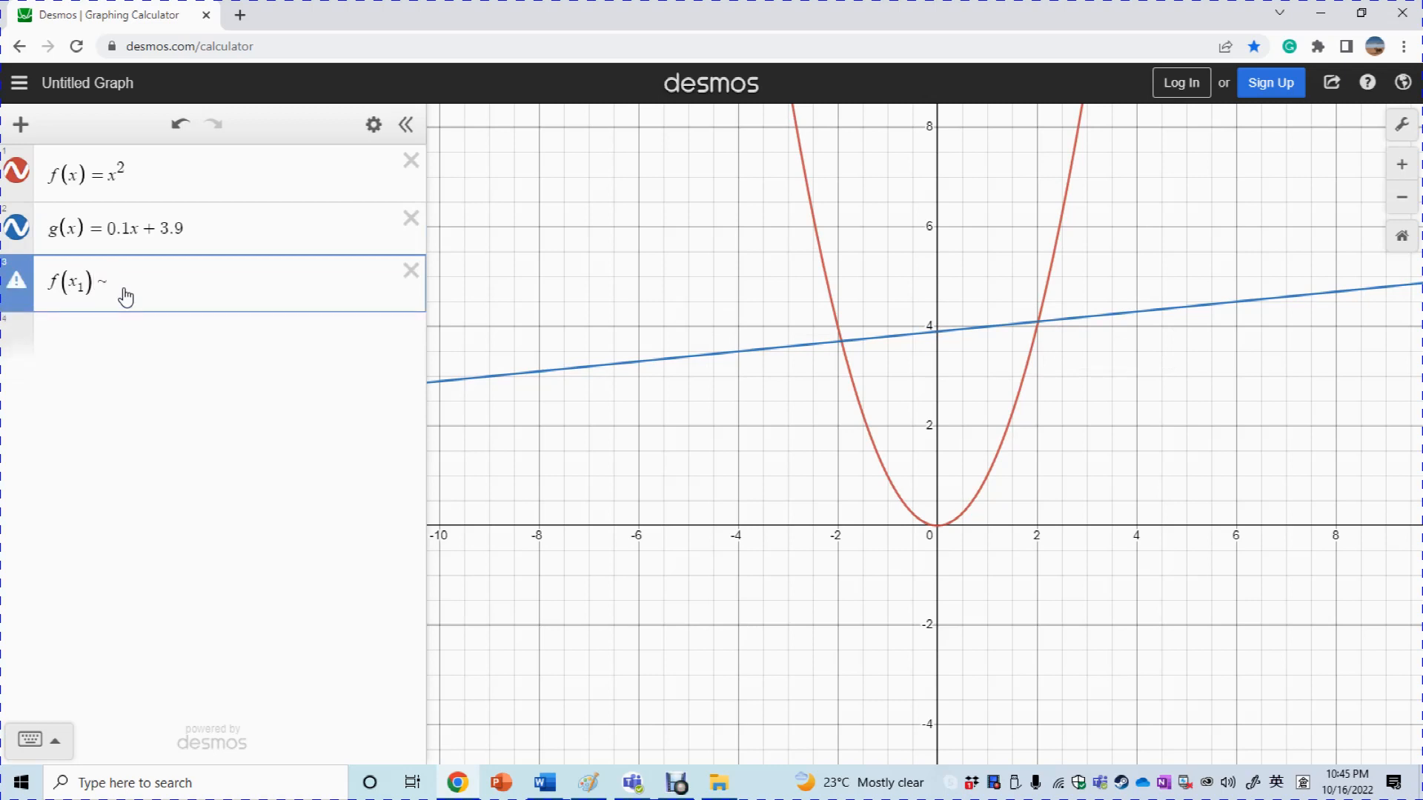
text(g(x1))
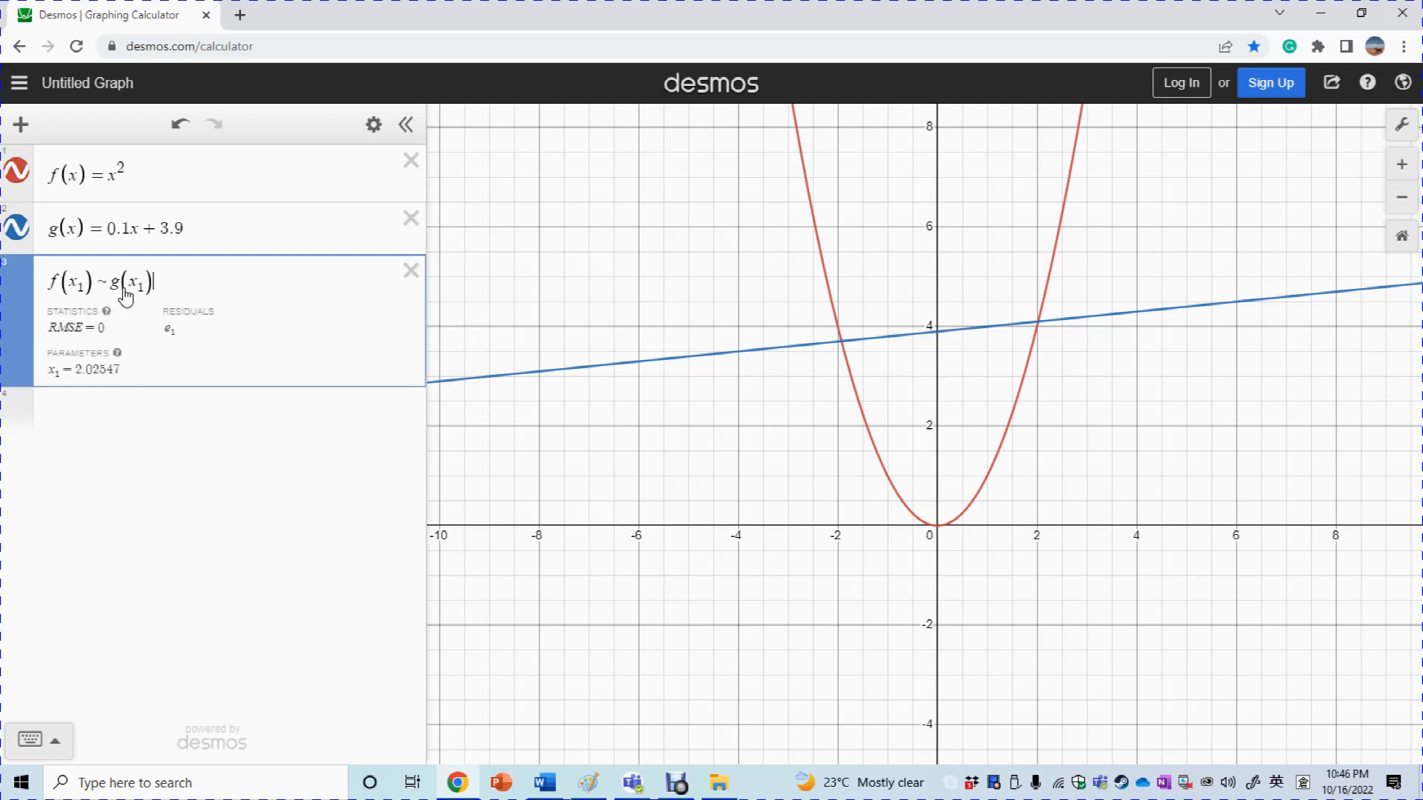
click(117, 426)
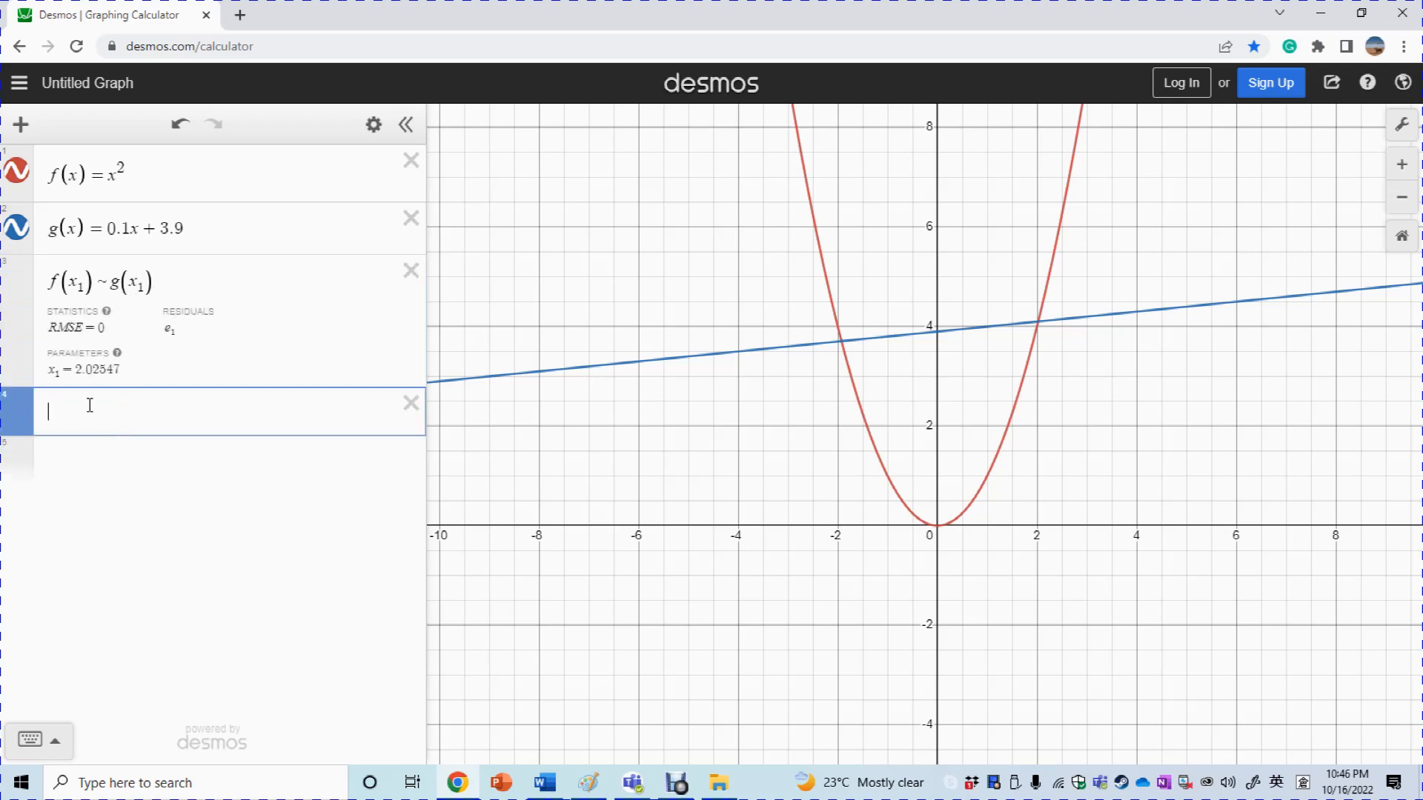
click(1037, 323)
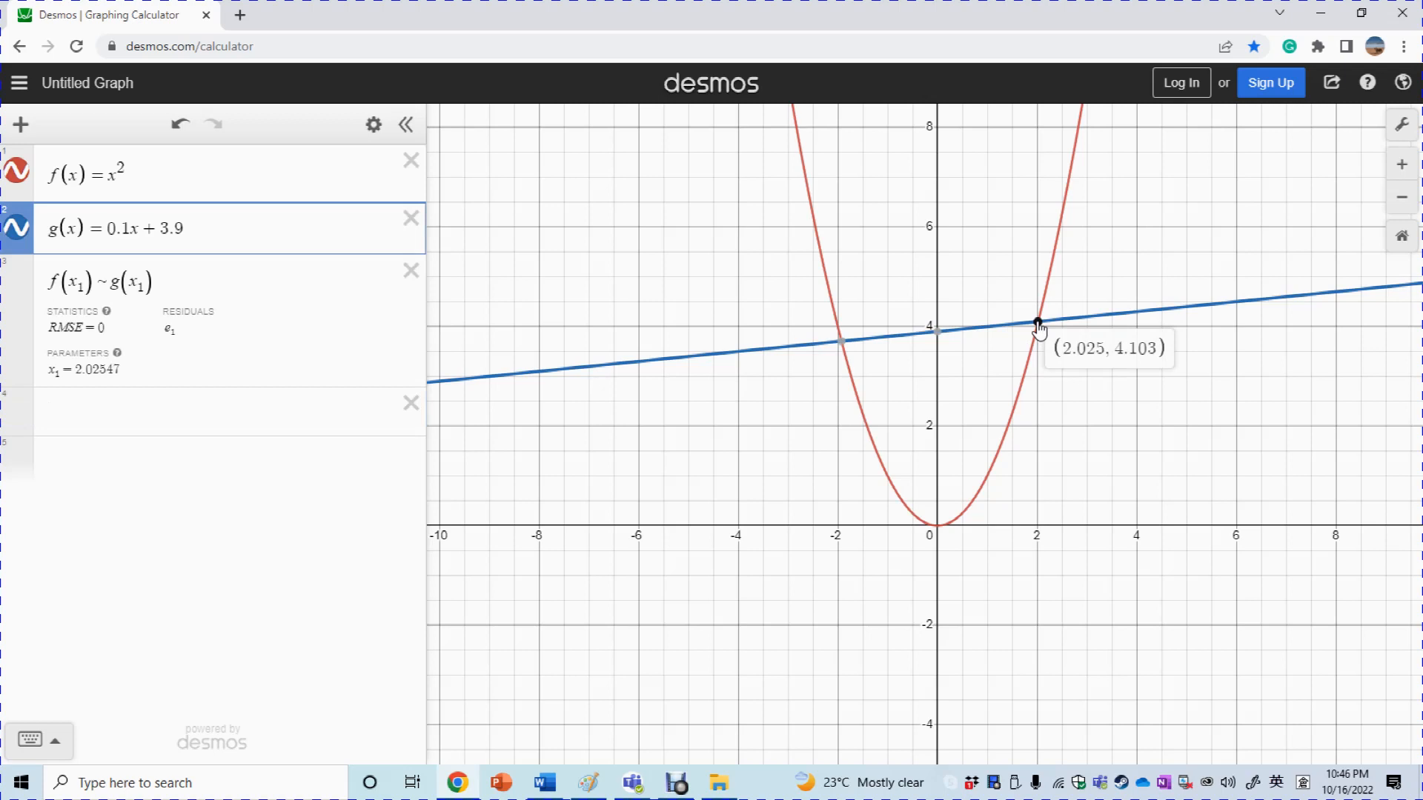
mouse_move(840, 345)
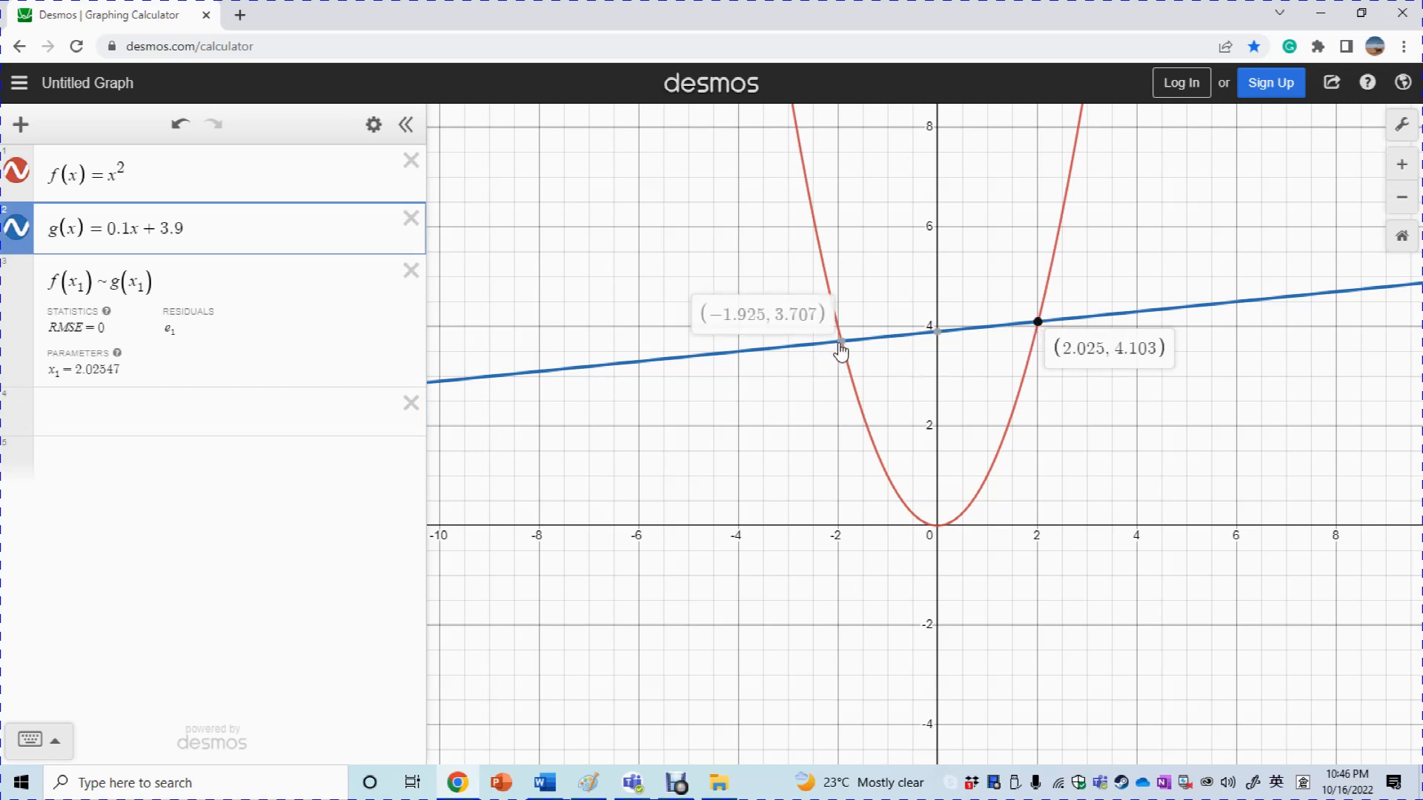
click(840, 347)
click(207, 410)
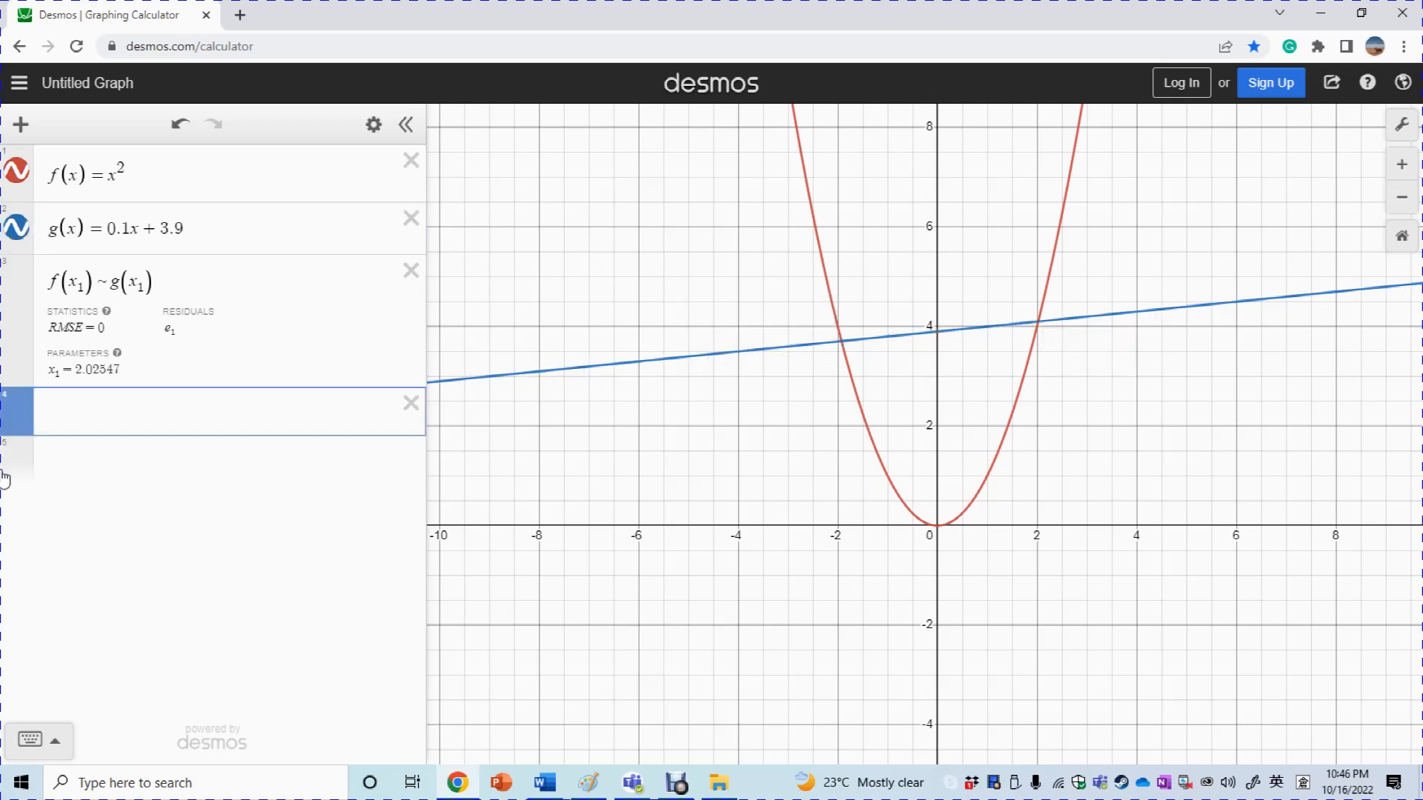
Restrict the regression with {x≥0}, using the keypad's ≥ symbol
click(260, 281)
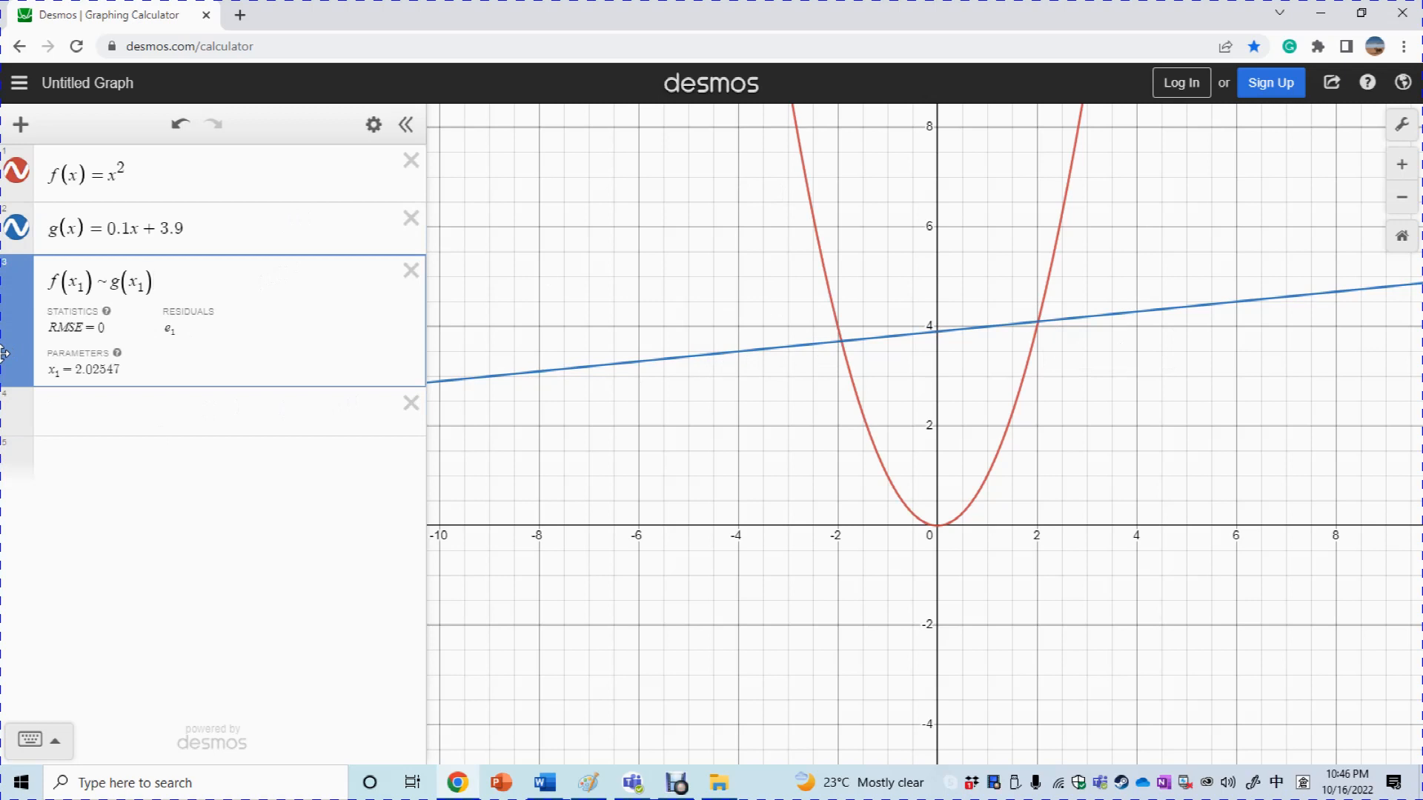
text({)
text(難)
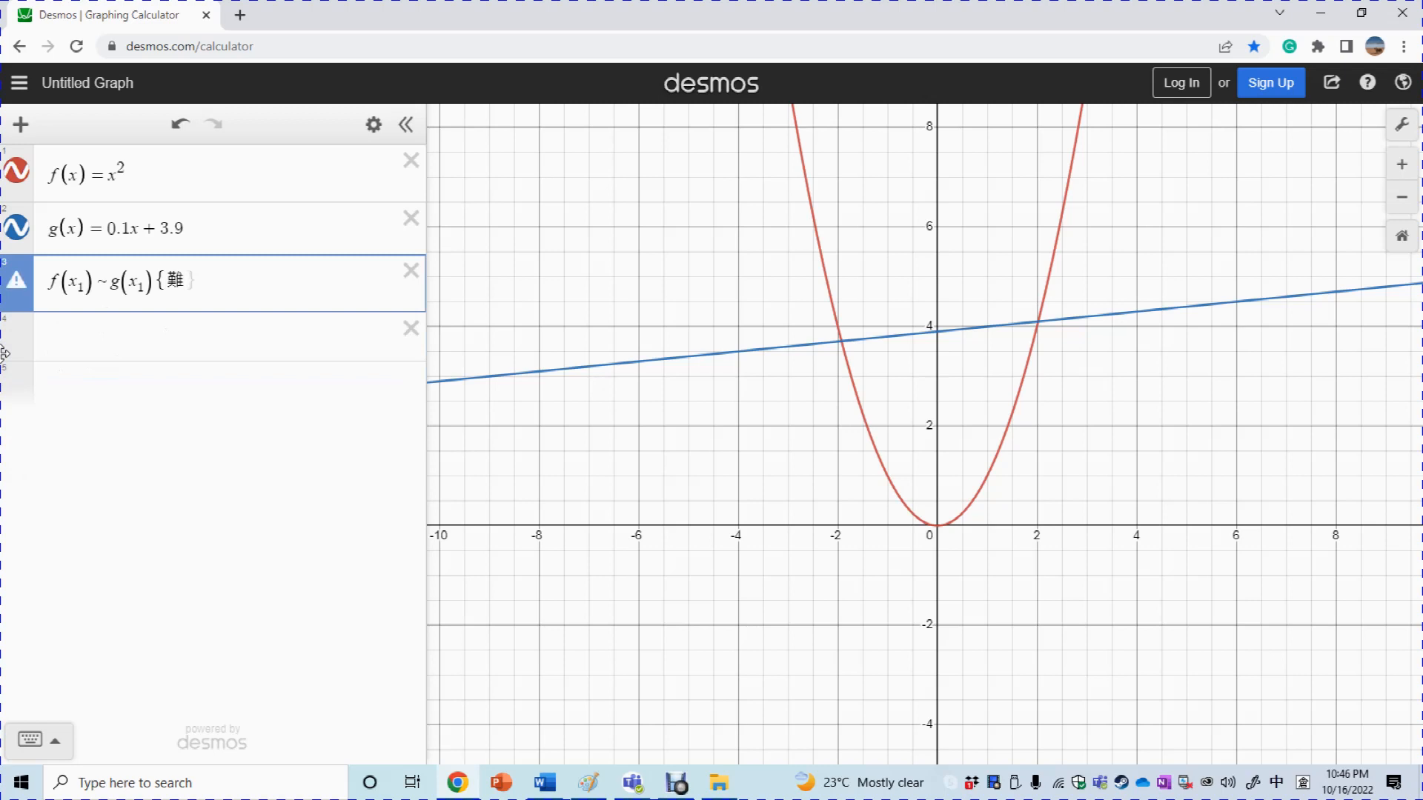
key(BackSpace)
key(shift)
text(x)
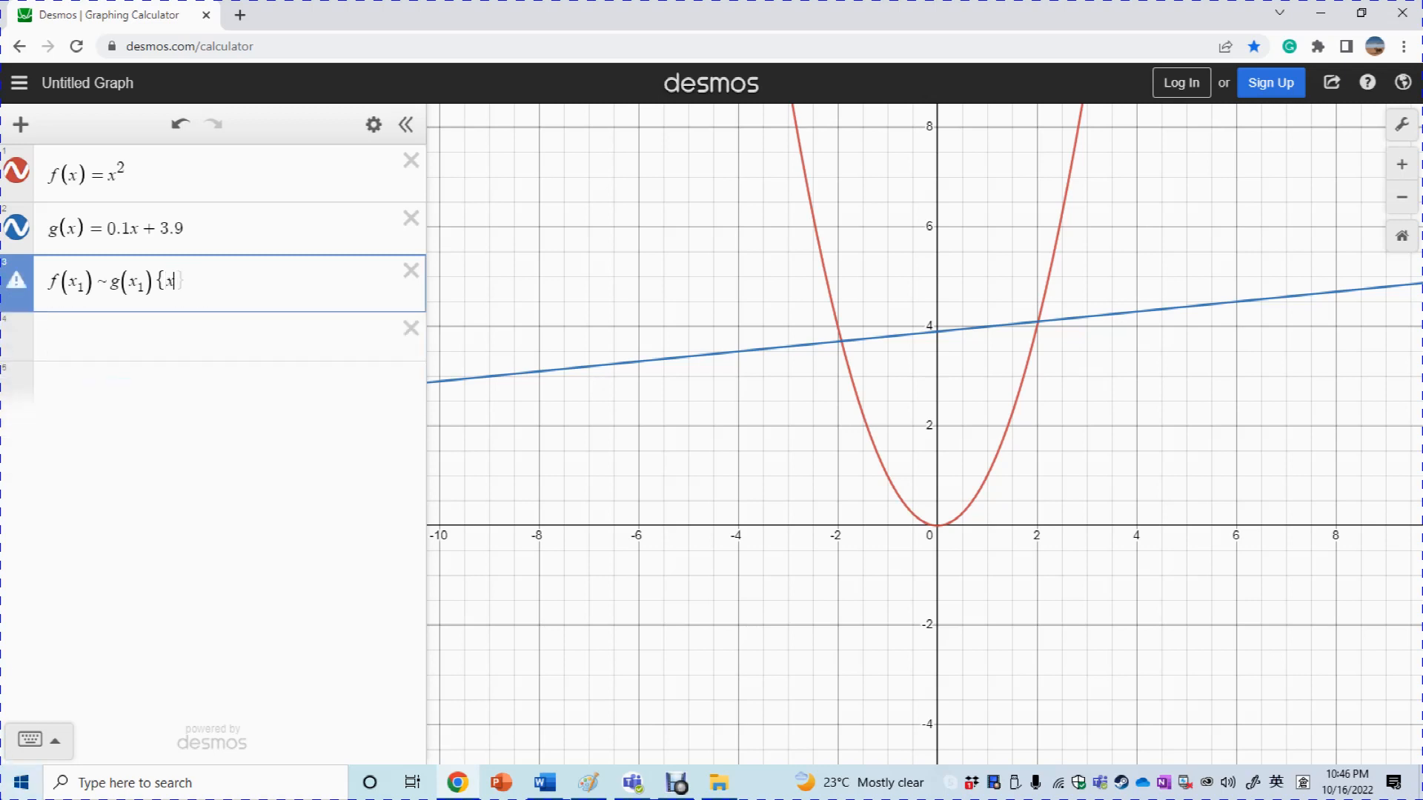
click(33, 739)
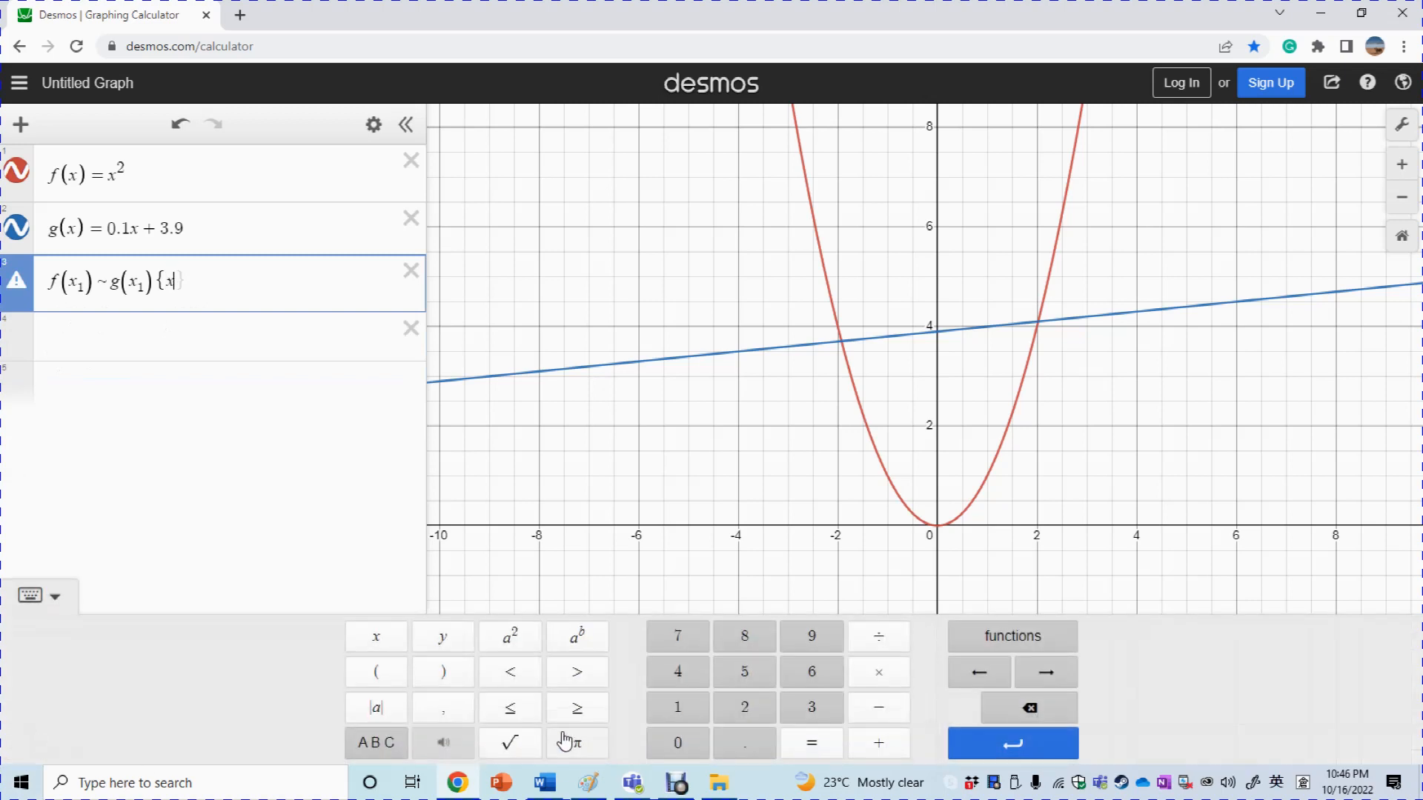
click(589, 708)
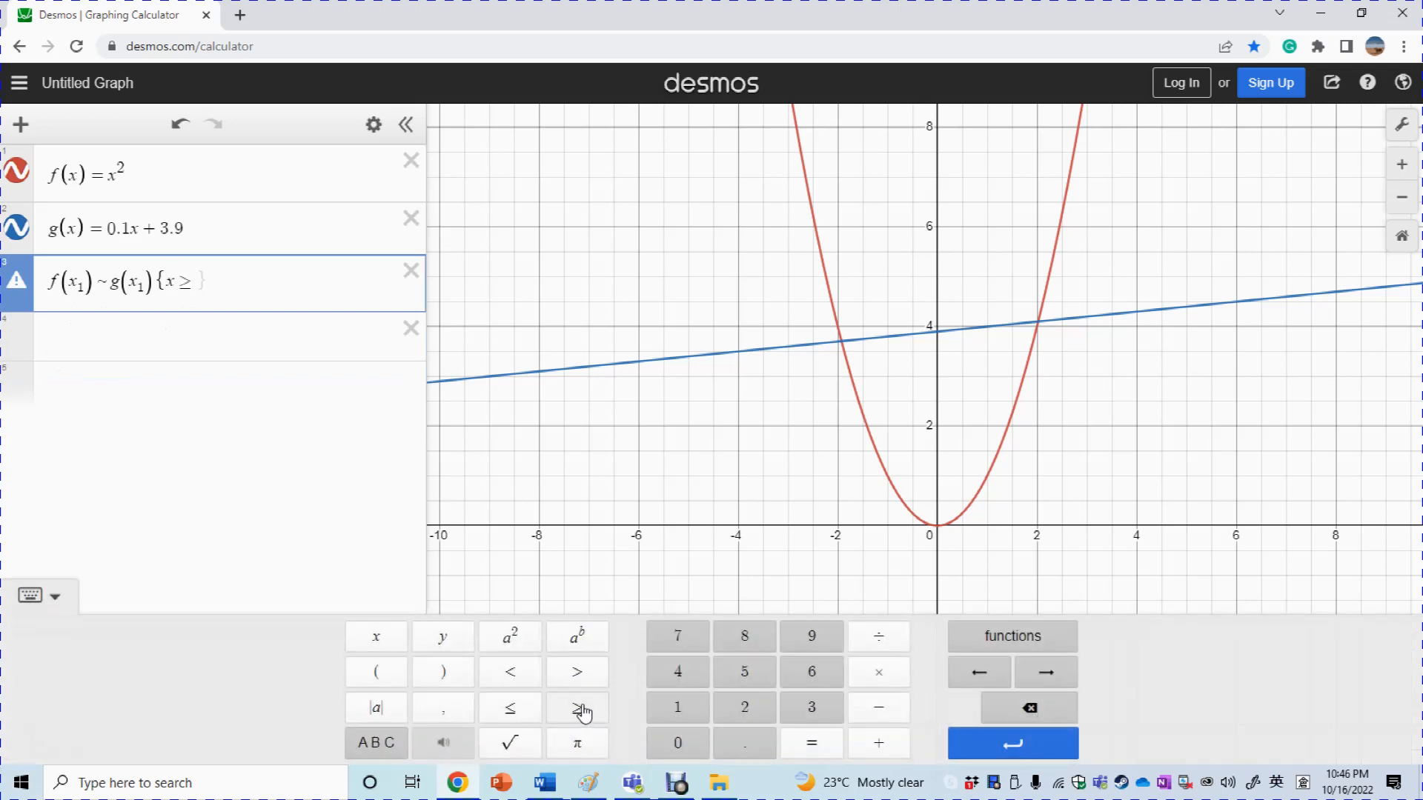
text(0})
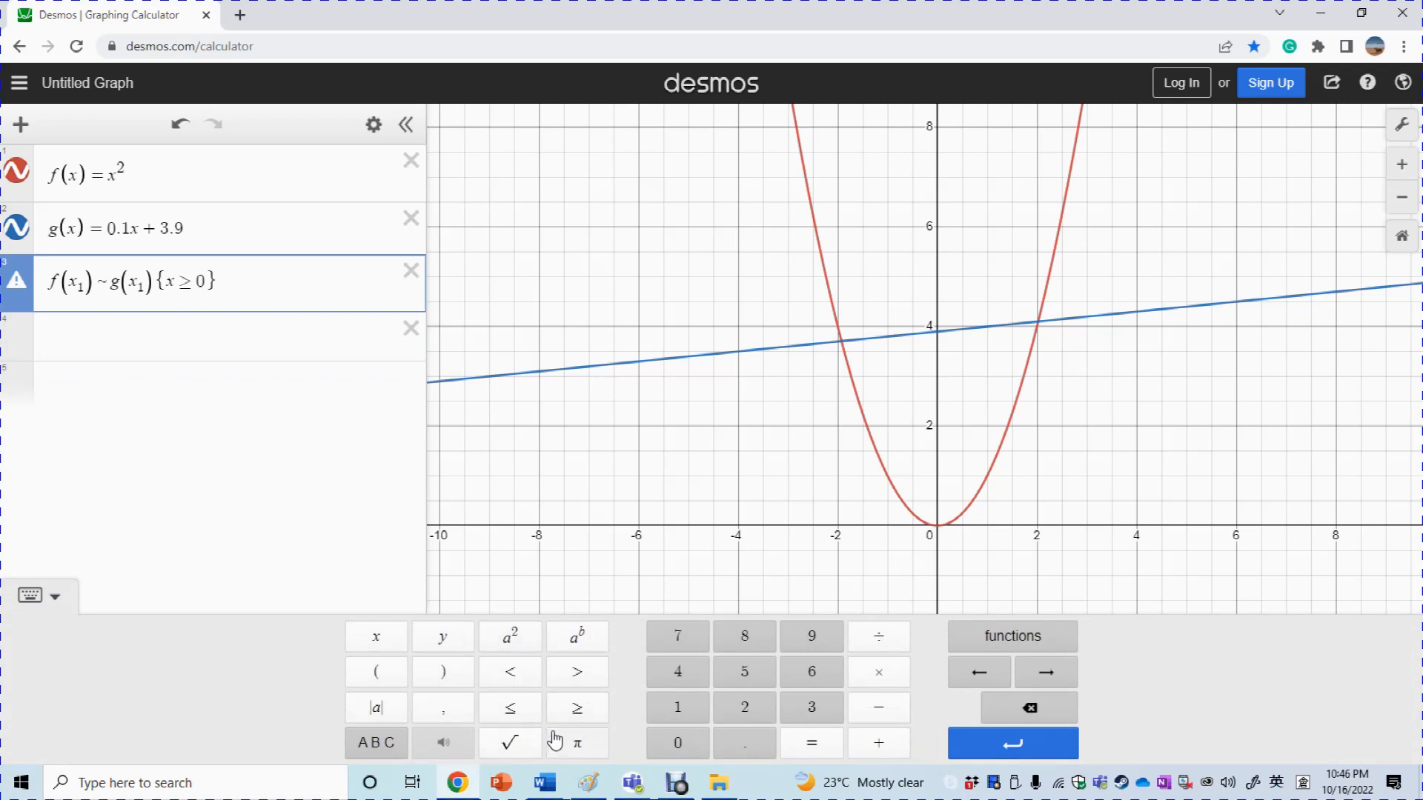
key(Return)
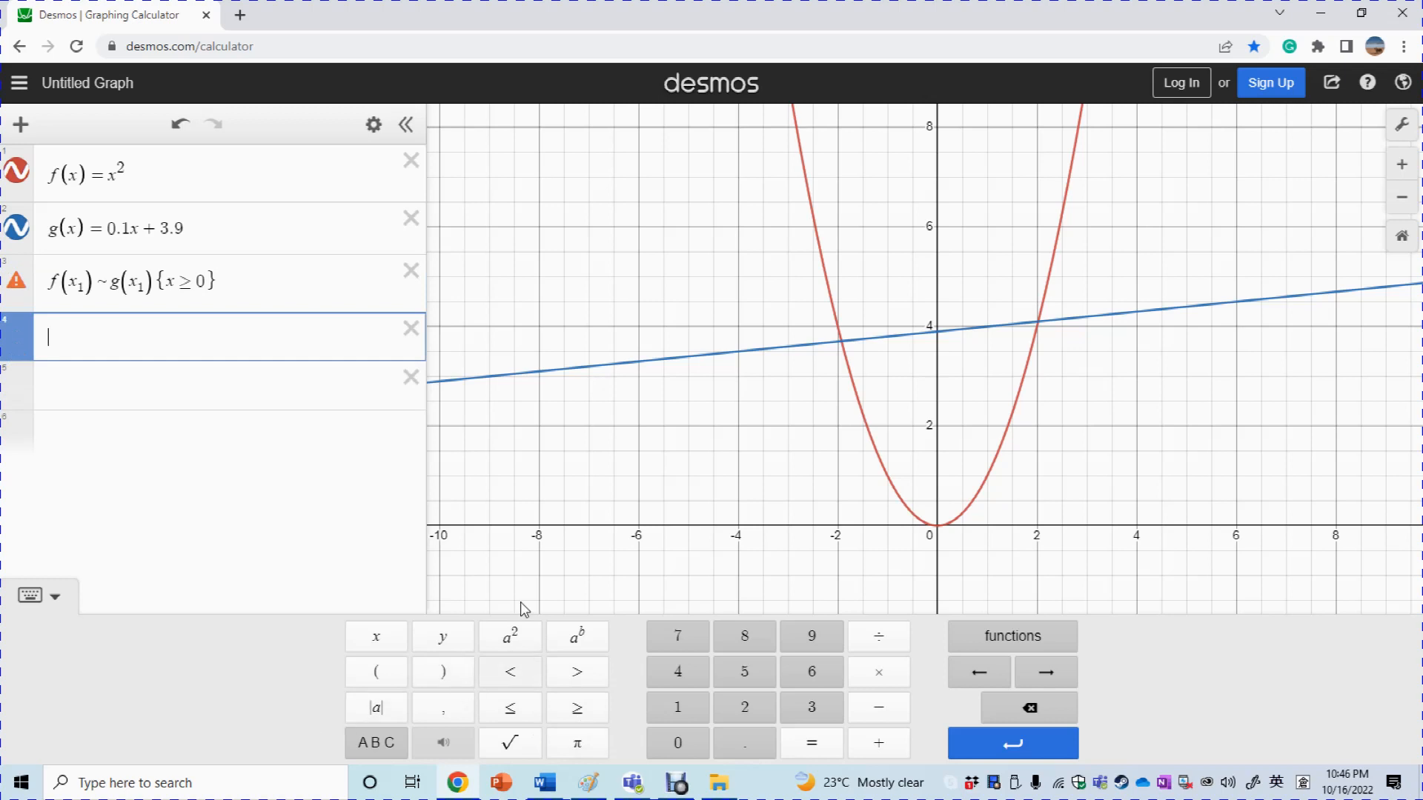
Make the condition x₁≥0, duplicate the regression as x₁≤0, and move it above
click(175, 285)
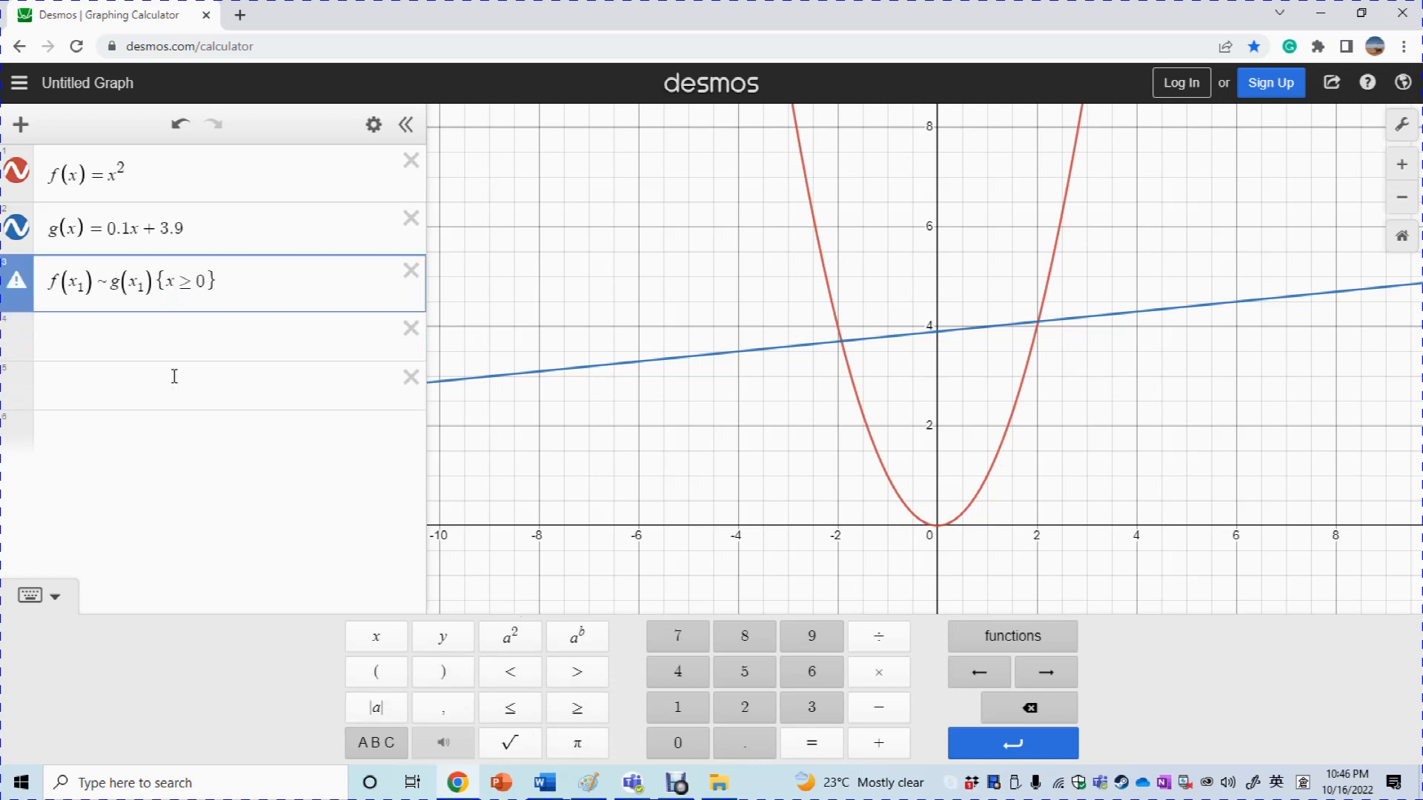
text(1)
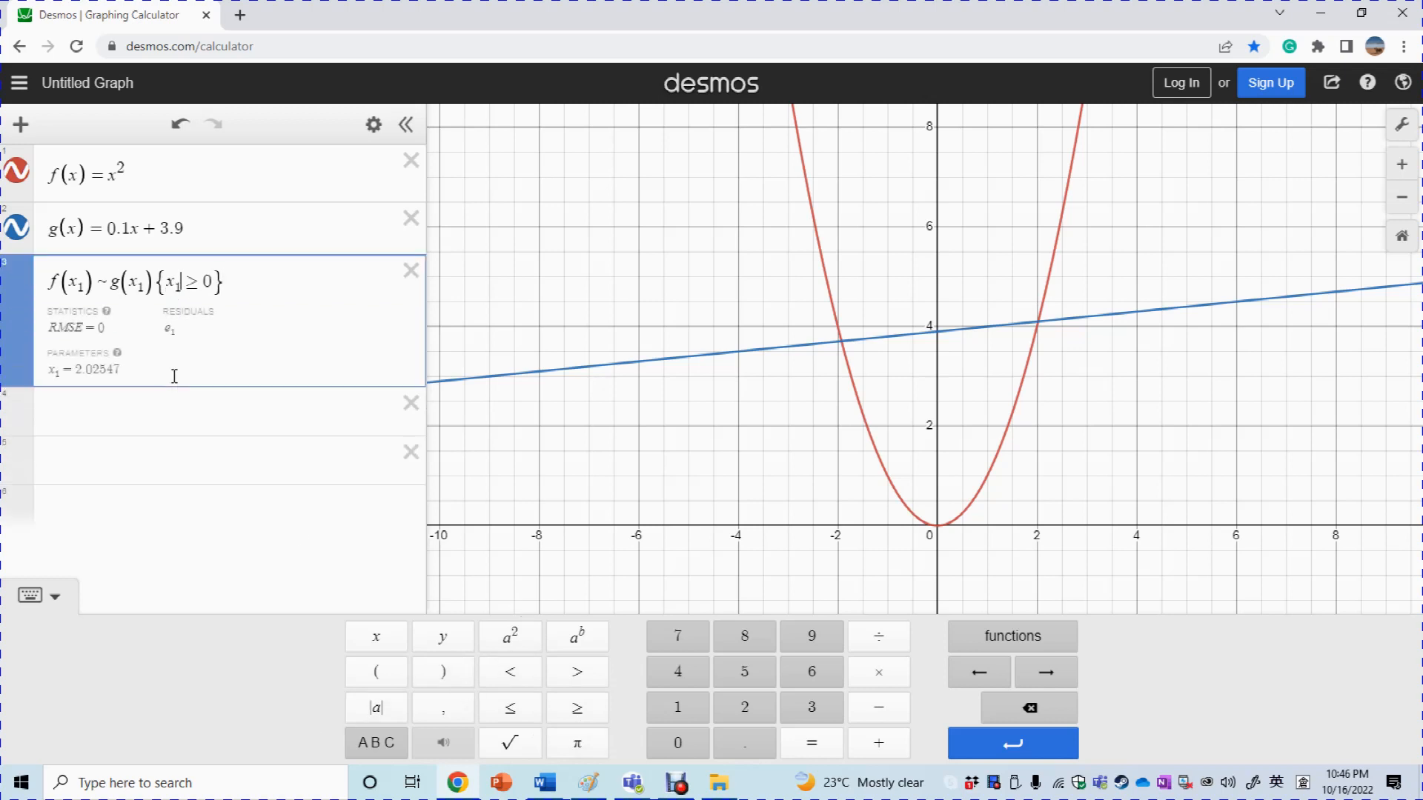
click(211, 402)
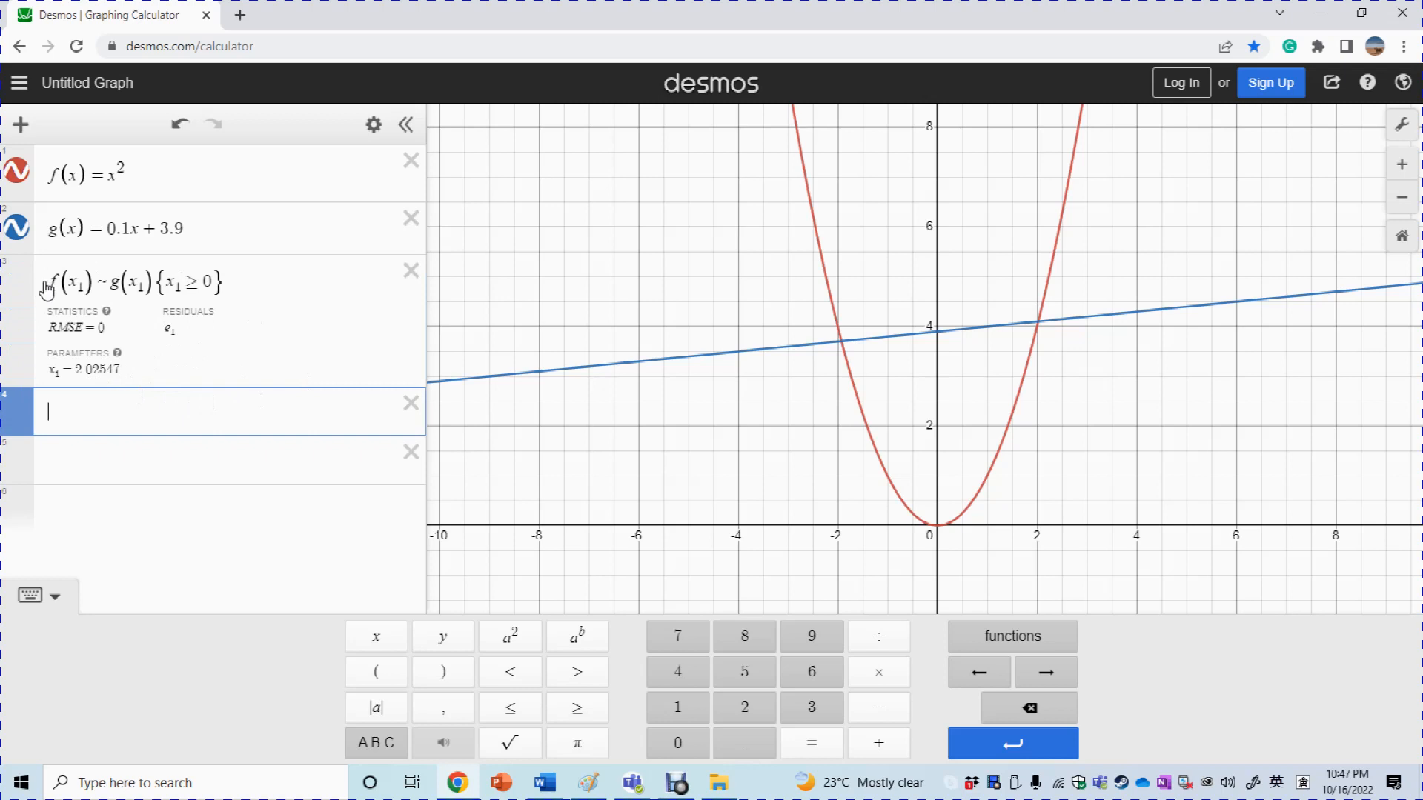
drag(51, 284, 207, 308)
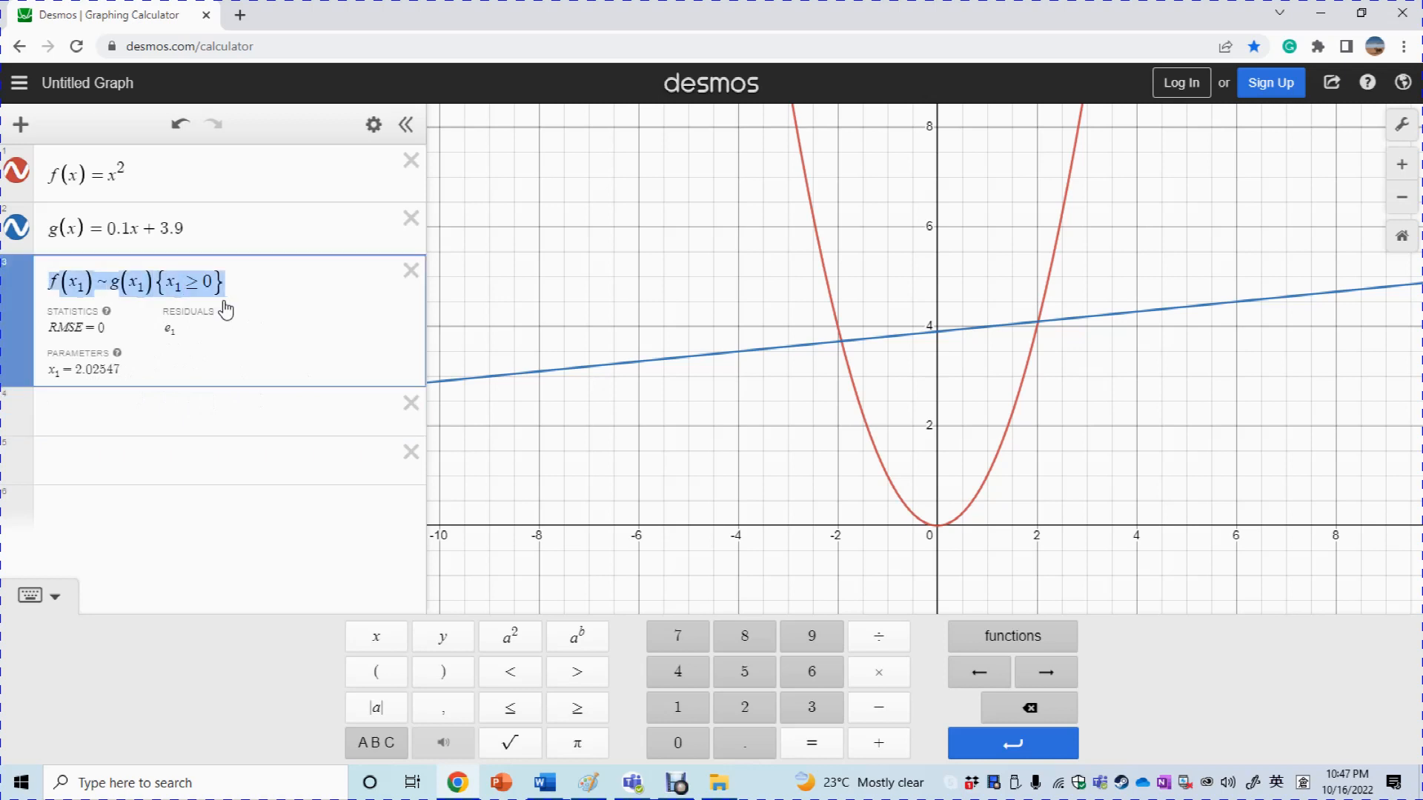
click(98, 413)
text(f(x1)~g(x1){x1≥0})
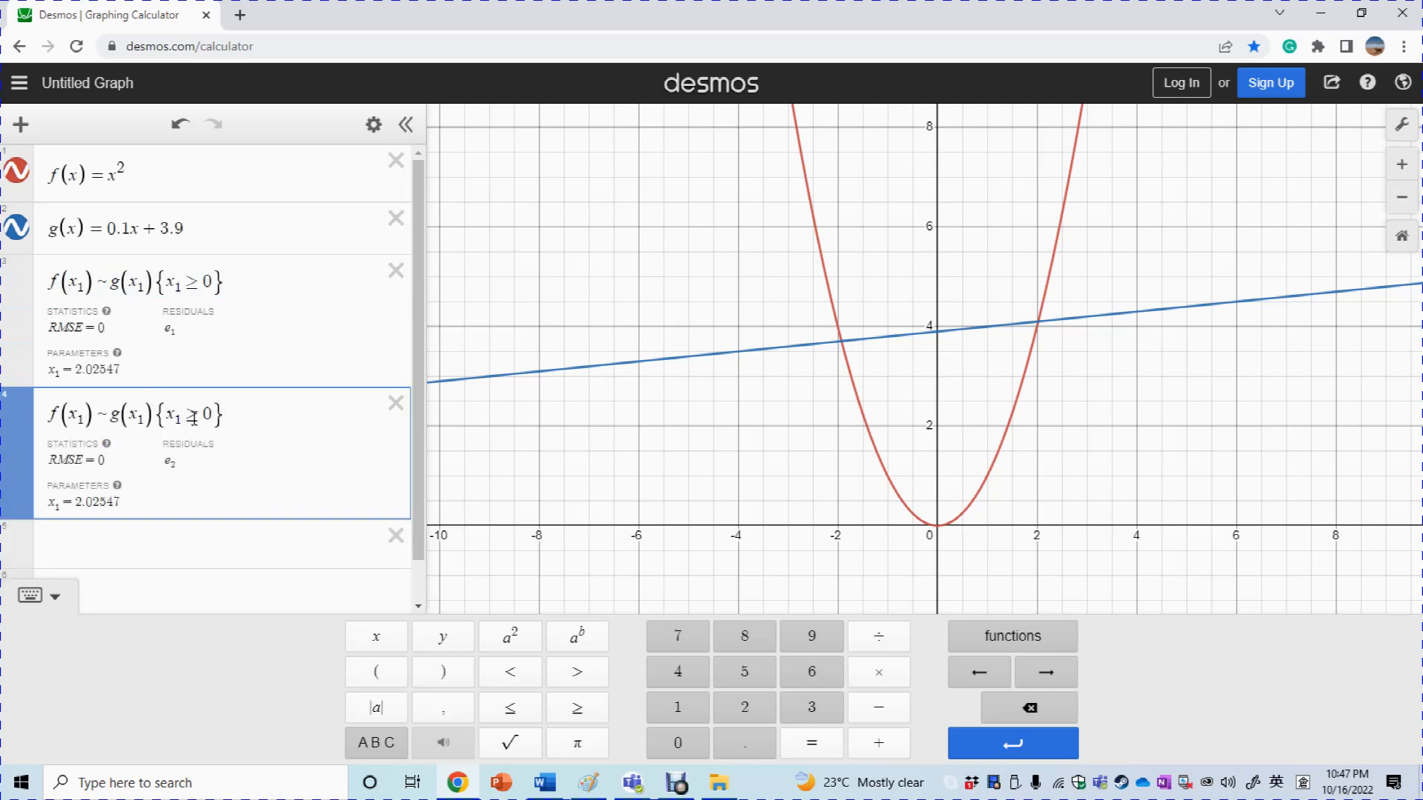
key(BackSpace)
key(BackSpace)
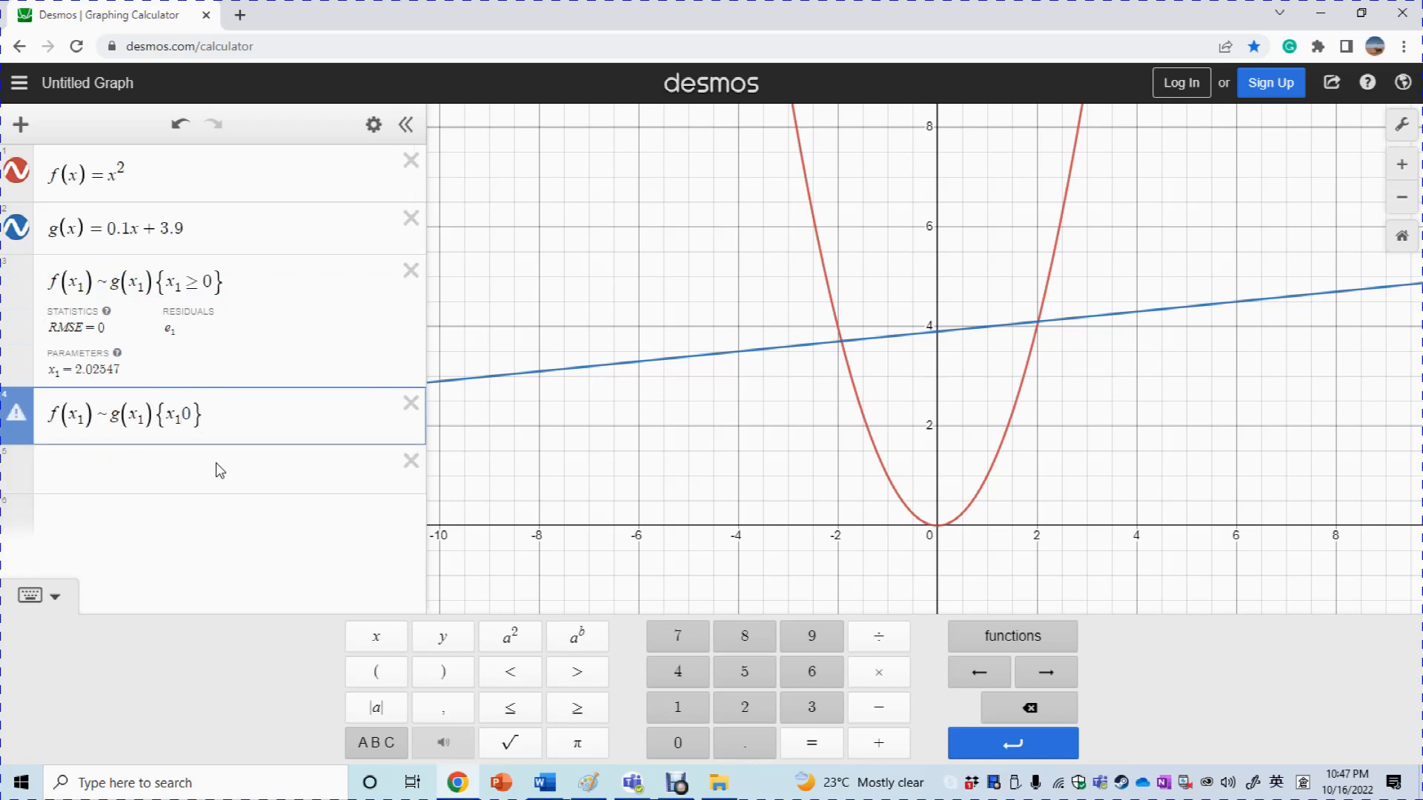
click(511, 713)
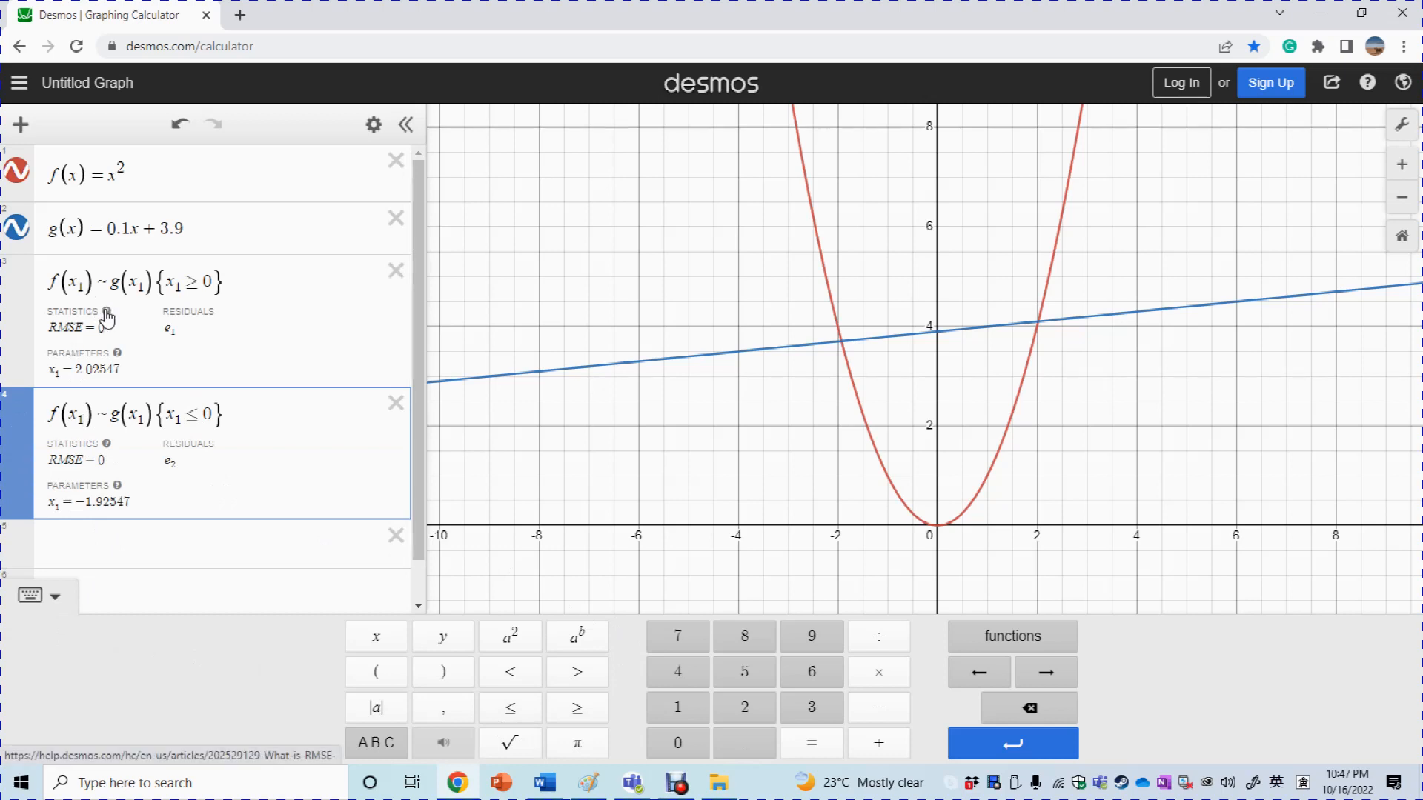
click(22, 420)
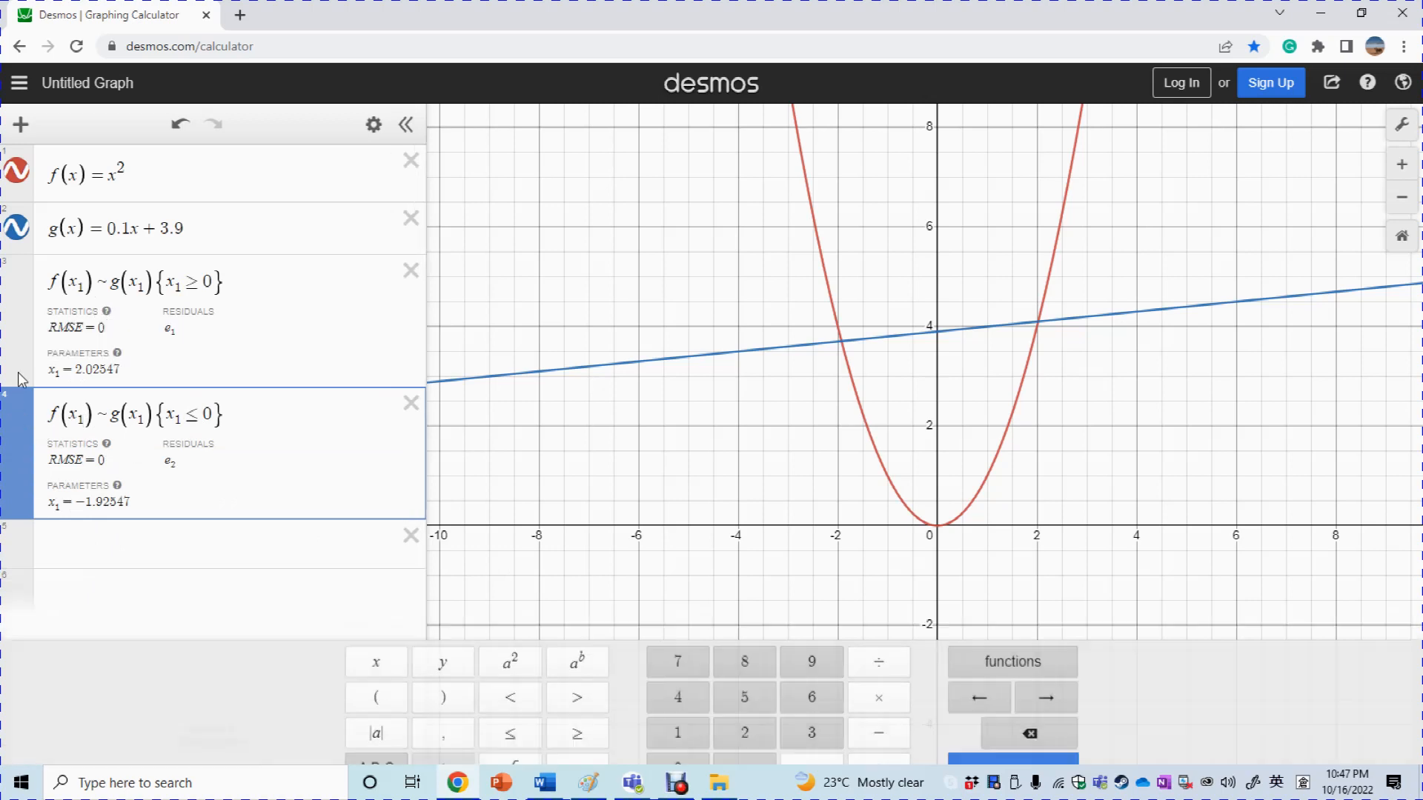
drag(19, 373, 23, 293)
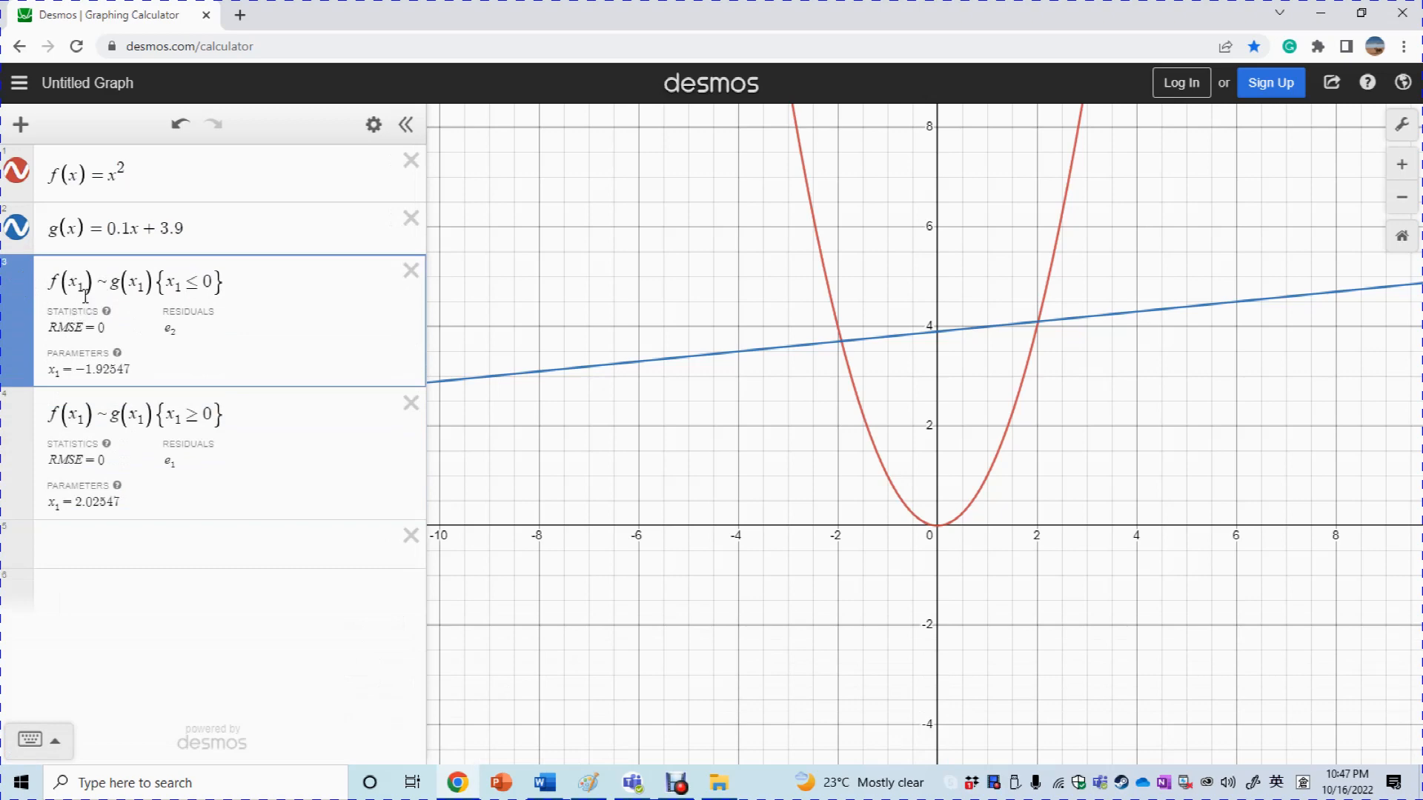
Rename the variable in the x≥0 regression to x₂, giving f(x₂)~g(x₂) {x₂≥0}
click(87, 415)
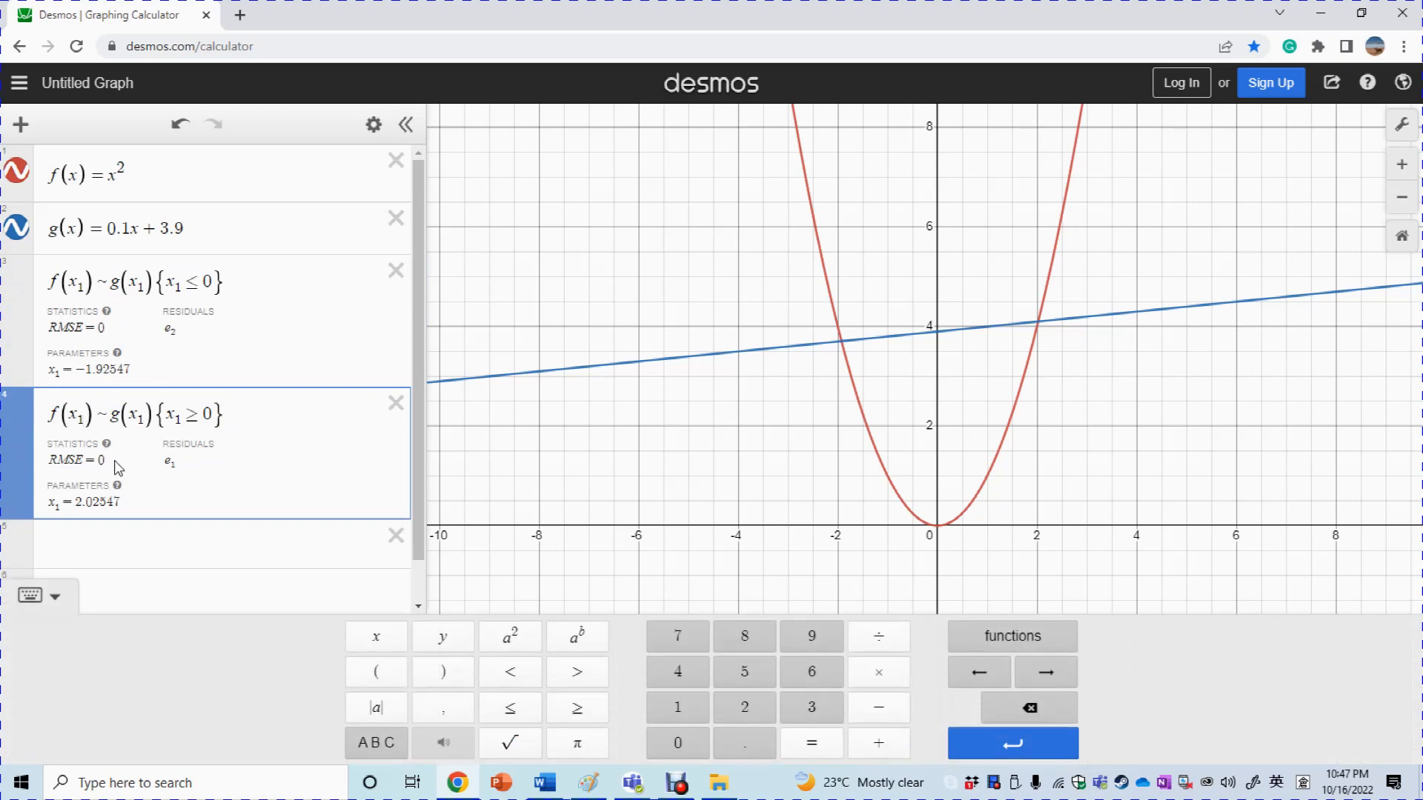
key(BackSpace)
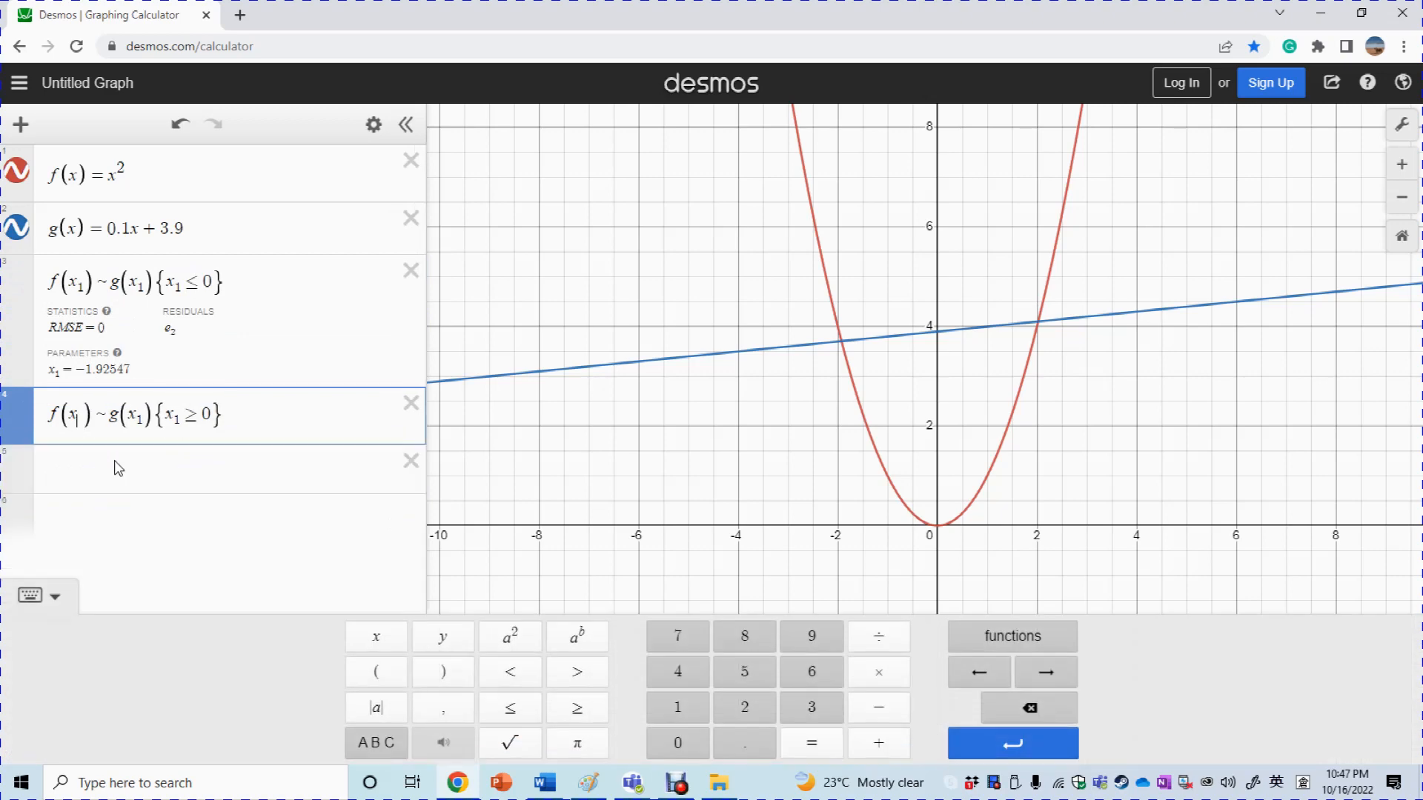
text(2)
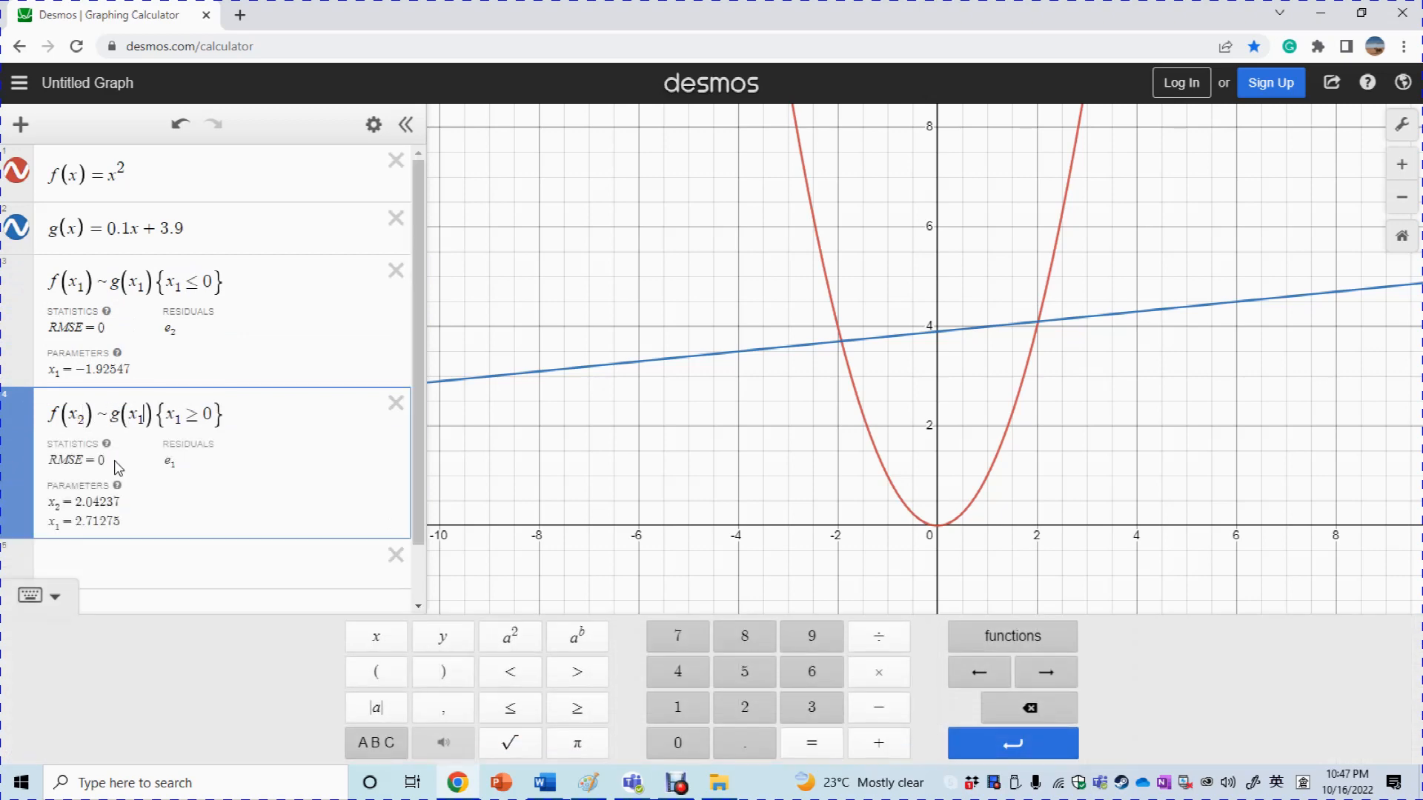
key(Right)
key(Left)
key(BackSpace)
text(2)
key(Right)
key(Right)
key(Right)
key(Right)
key(BackSpace)
text(2)
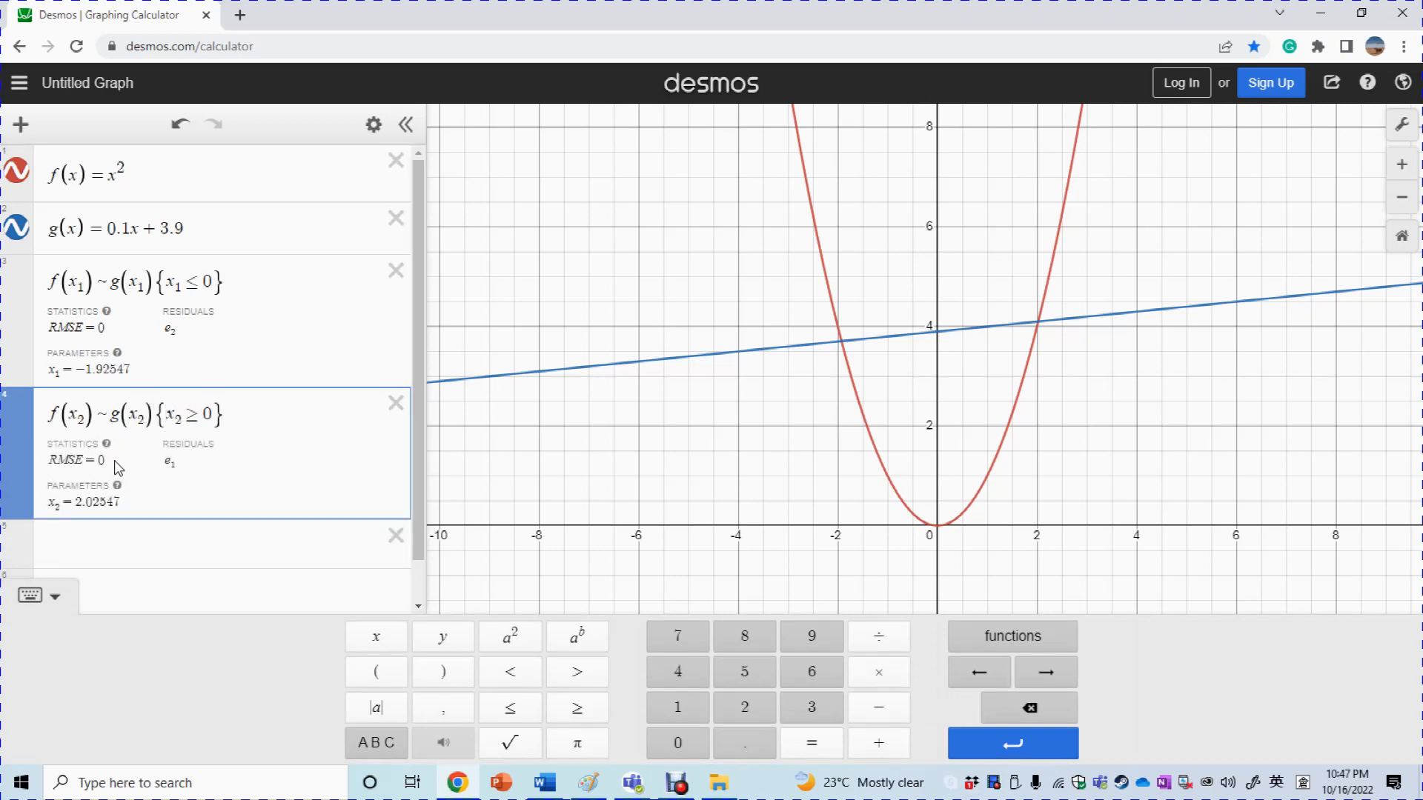
click(523, 510)
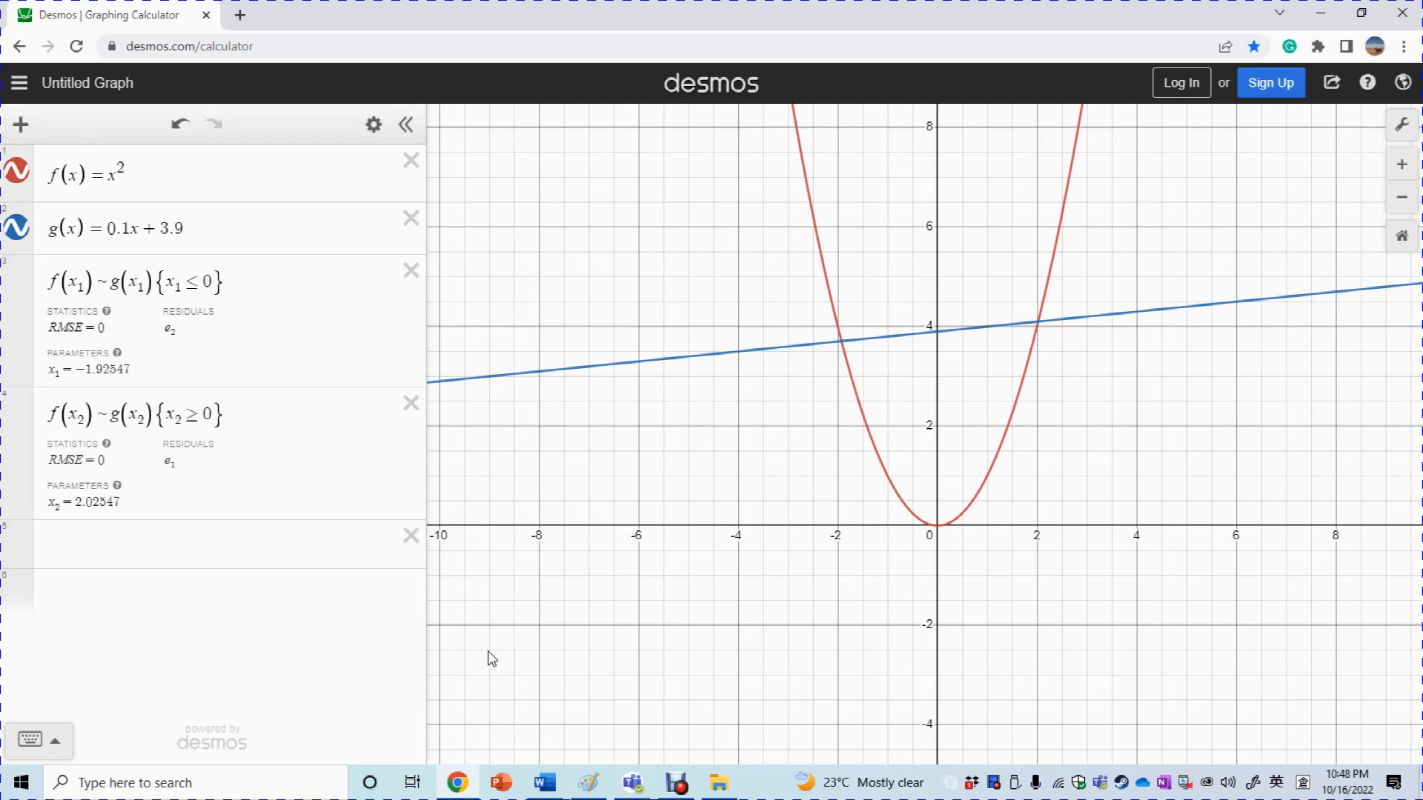
mouse_move(553, 791)
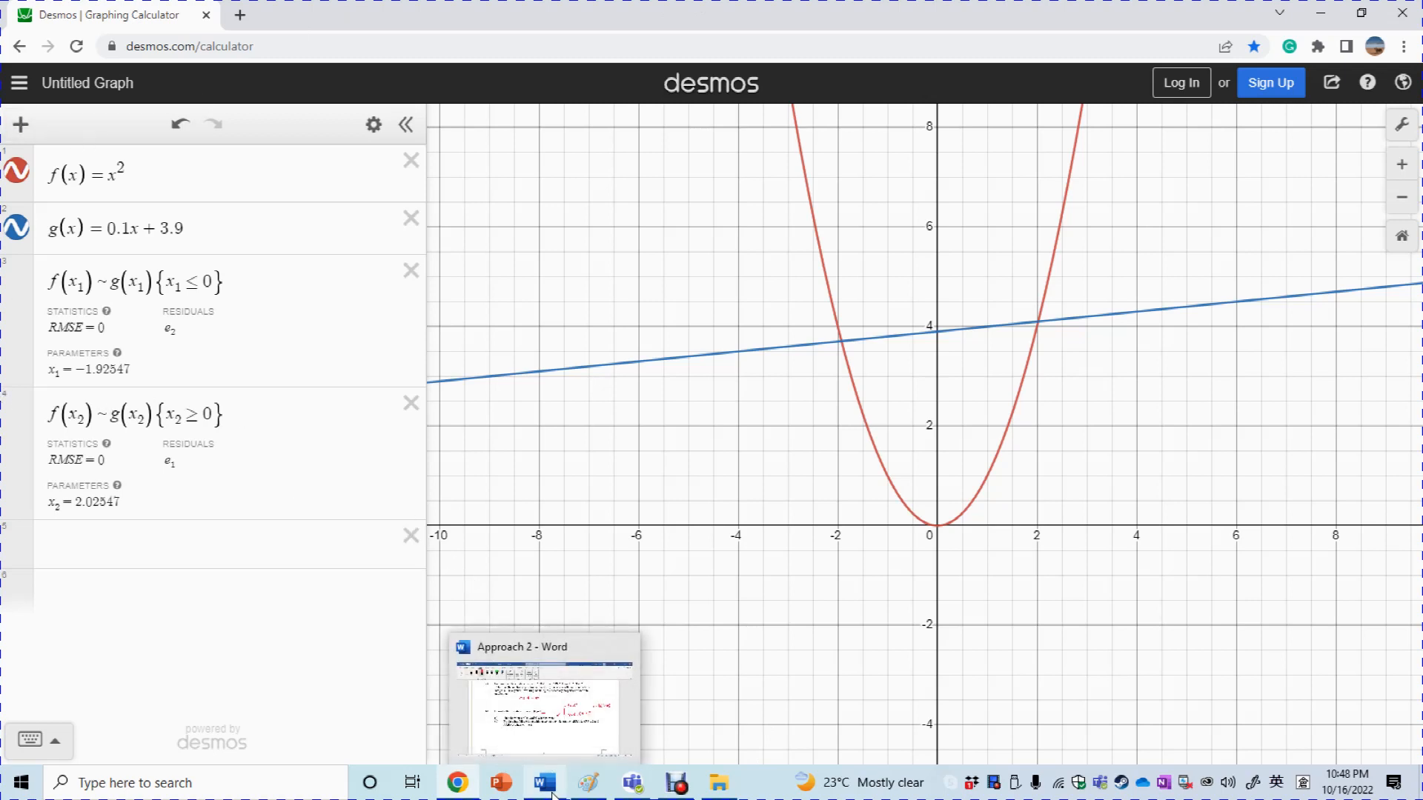
In Word, handwrite the (i) label and α = −1.92547 in red ink
click(534, 748)
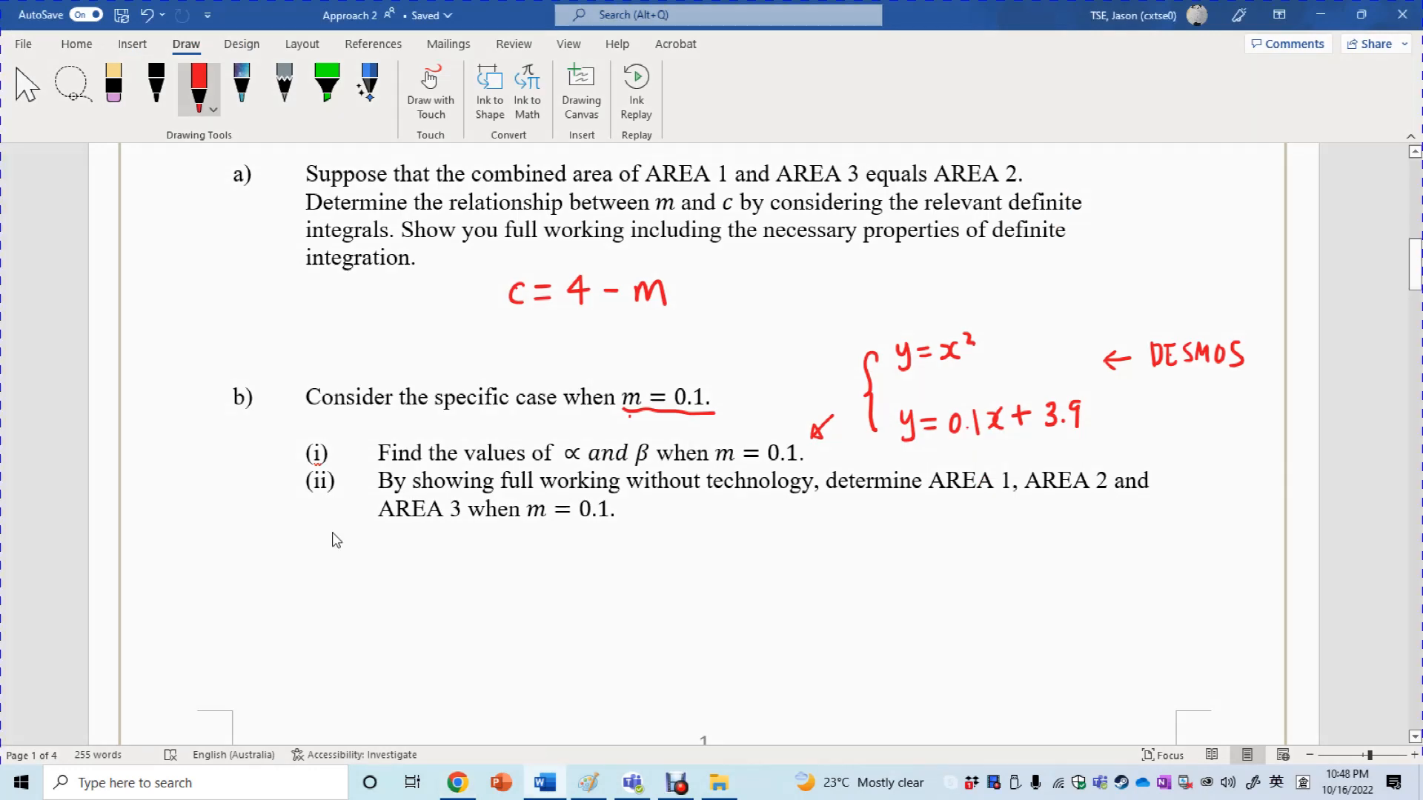
mouse_move(312, 561)
mouse_down()
mouse_move(309, 585)
mouse_move(410, 565)
mouse_move(412, 584)
mouse_up()
click(321, 561)
drag(426, 566, 435, 564)
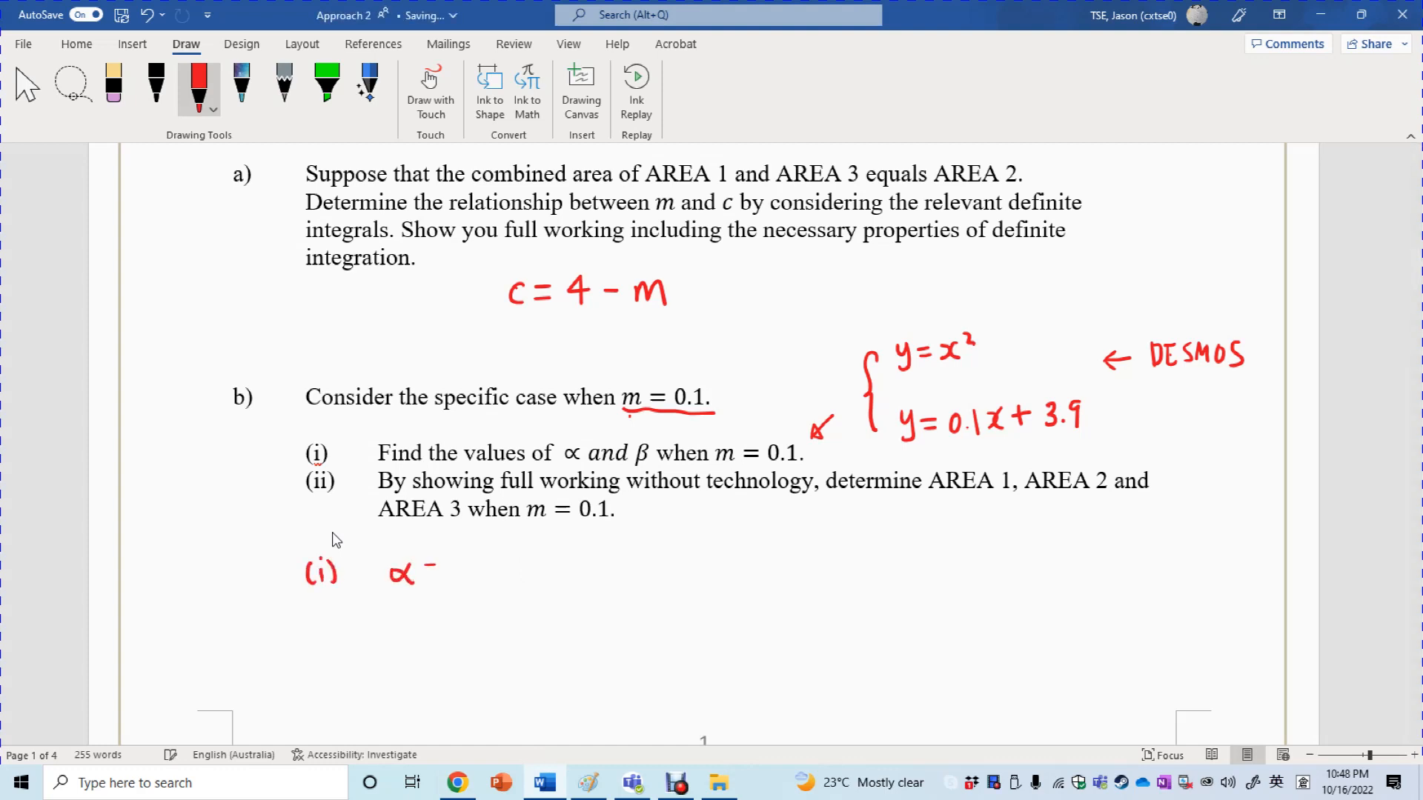
click(552, 792)
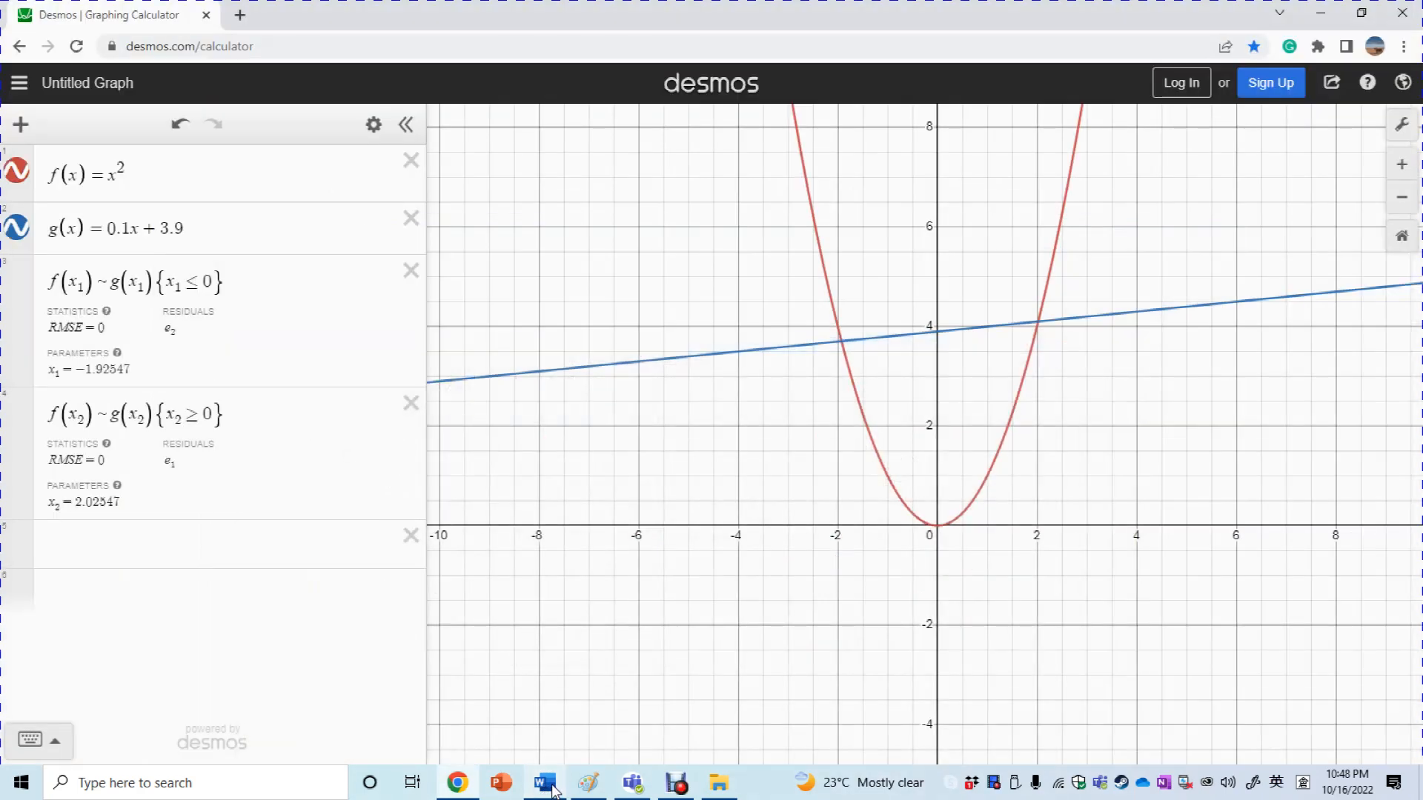
click(552, 792)
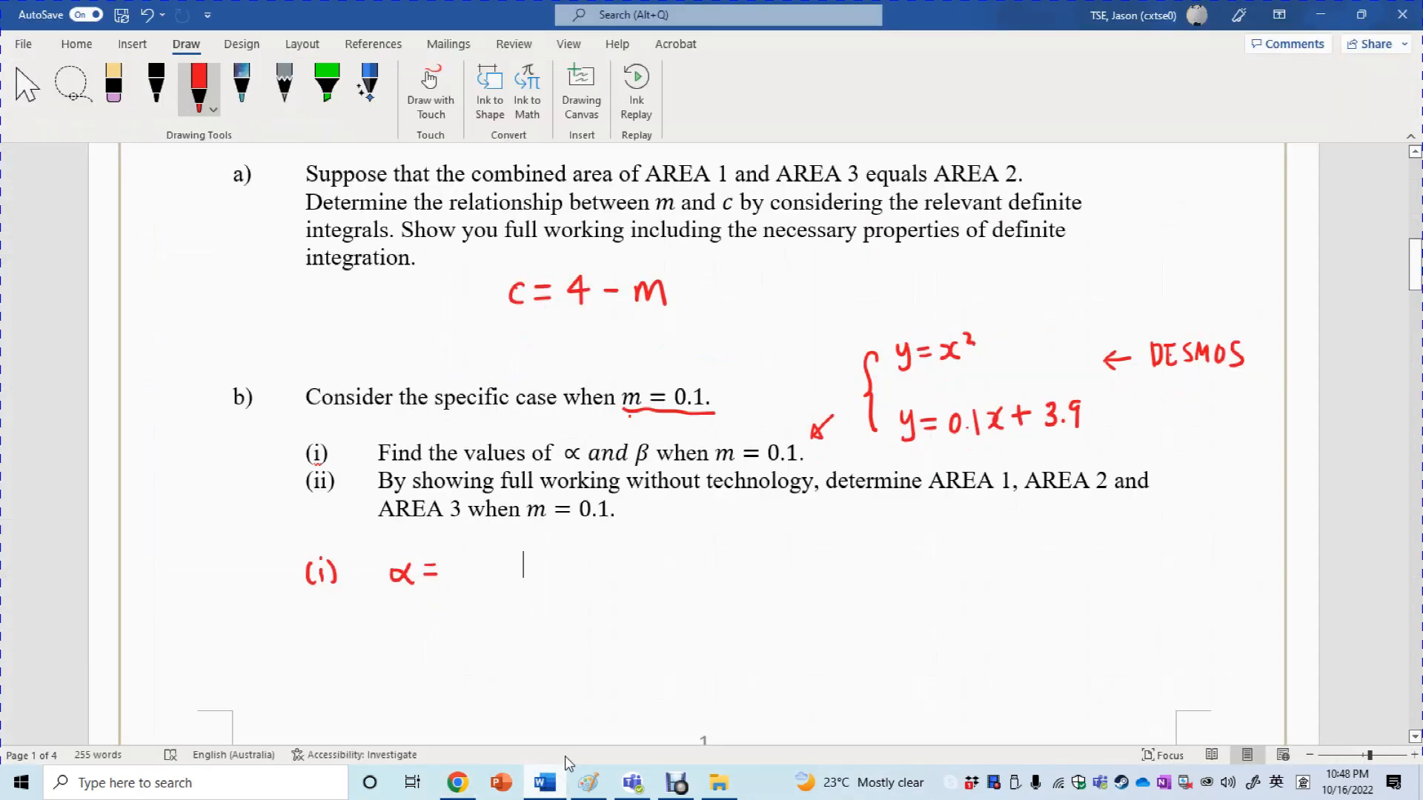
drag(463, 567, 523, 576)
click(501, 571)
mouse_move(532, 553)
mouse_down()
mouse_move(554, 568)
mouse_move(569, 546)
mouse_move(589, 571)
mouse_up()
mouse_move(598, 549)
mouse_down()
mouse_move(608, 577)
mouse_move(618, 565)
mouse_move(654, 580)
mouse_up()
Handwrite β = 2.02547 after the α value, reading it from Desmos
mouse_move(725, 546)
mouse_down()
mouse_move(721, 584)
mouse_move(763, 557)
mouse_up()
drag(750, 566, 764, 565)
click(551, 793)
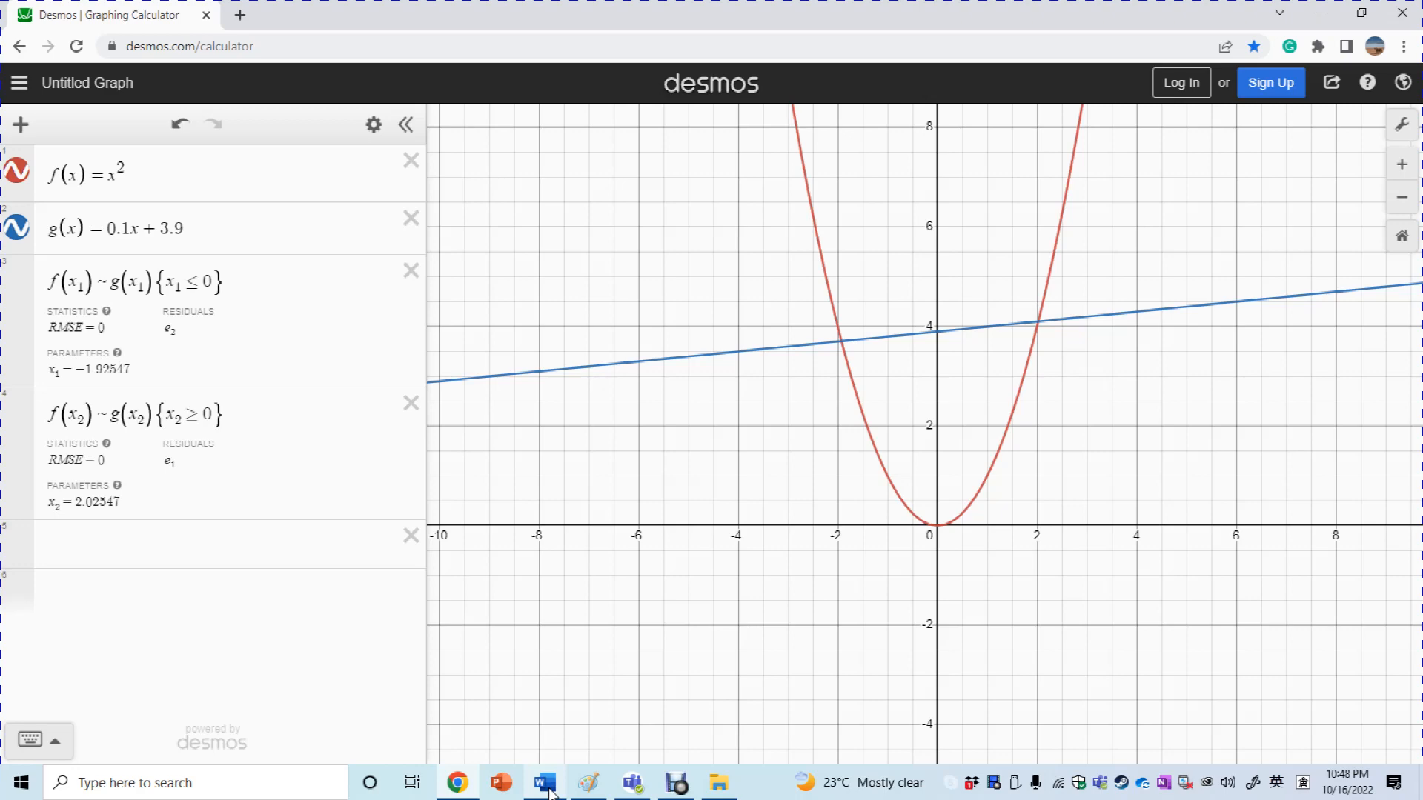
click(549, 793)
drag(783, 546, 814, 549)
mouse_move(830, 536)
mouse_down()
mouse_move(919, 557)
mouse_move(930, 535)
mouse_up()
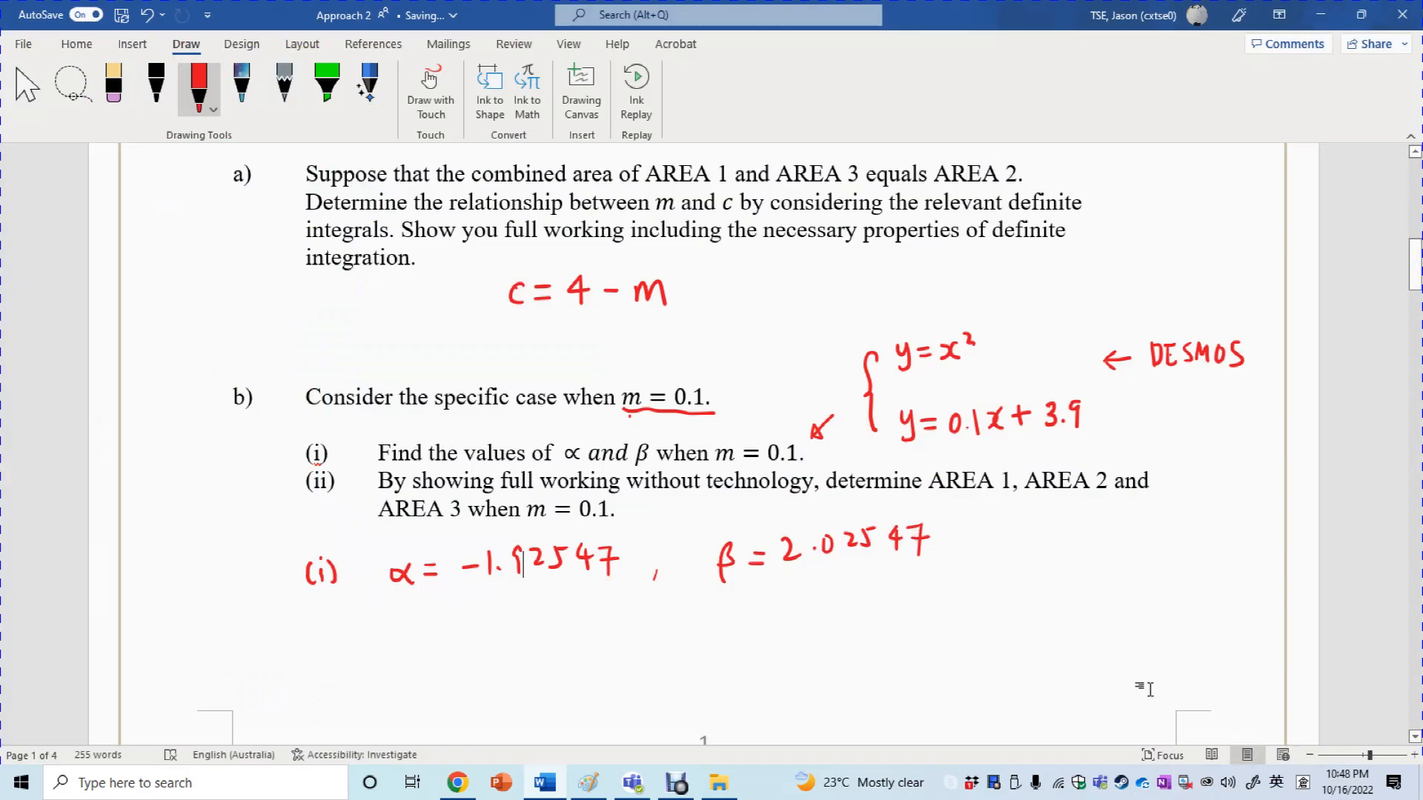
Underline "without technology" in part (ii) and ink the (ii) label
drag(1416, 266, 1416, 273)
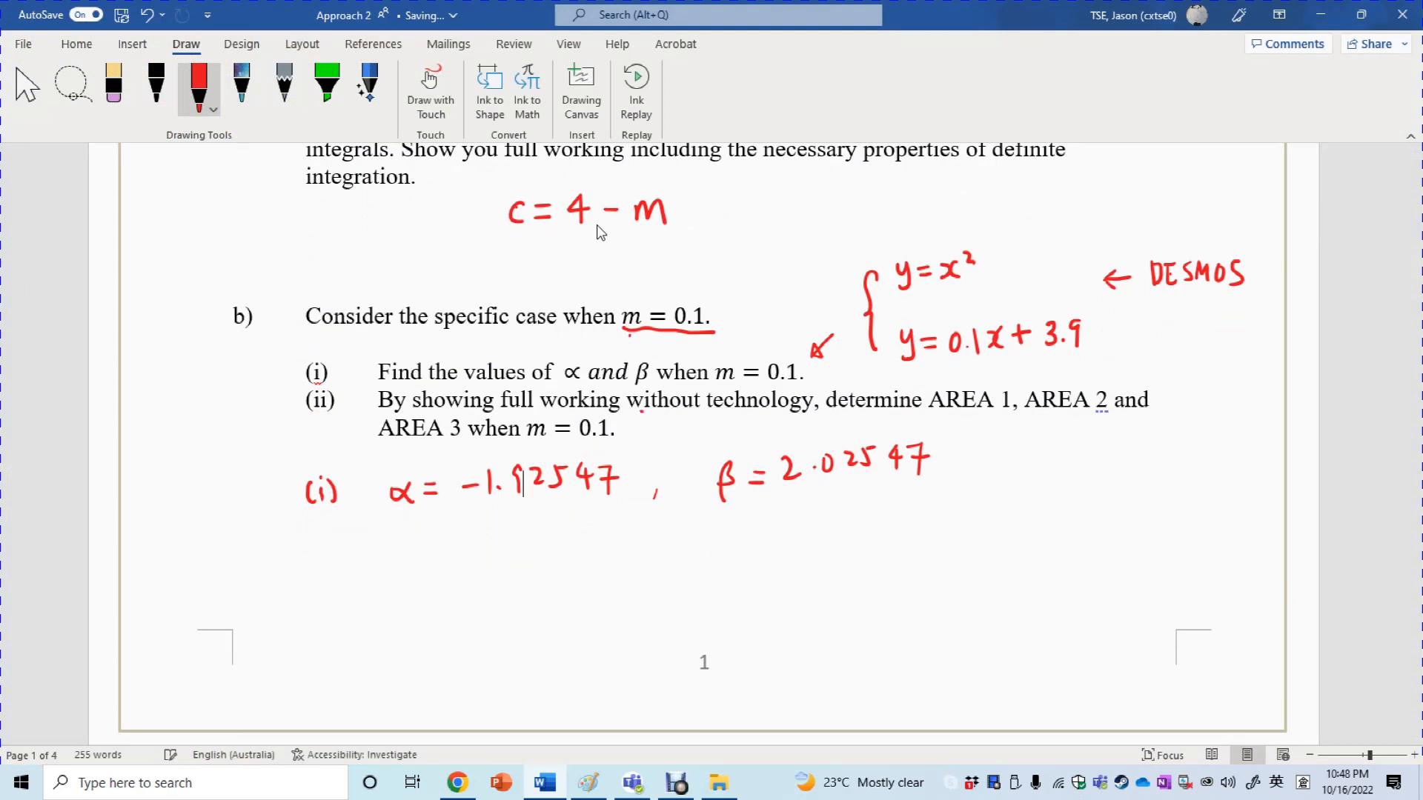
drag(629, 410, 813, 416)
mouse_move(309, 538)
mouse_down()
mouse_move(305, 558)
mouse_move(334, 551)
mouse_up()
click(315, 535)
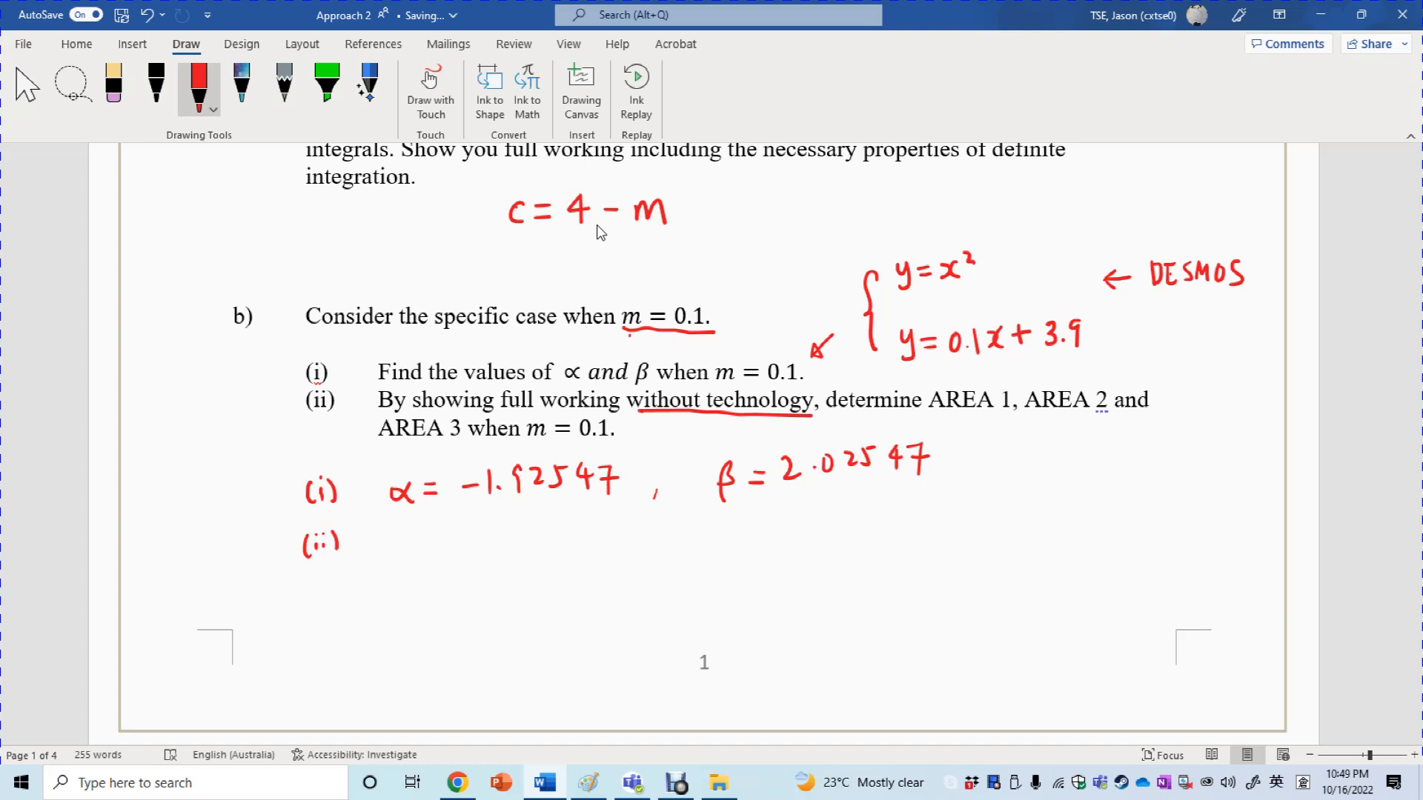
Handwrite A₁ = ∫ f(x) − g(x) dx after the (ii) label in red ink
mouse_move(392, 557)
mouse_down()
mouse_move(403, 528)
mouse_move(420, 559)
mouse_up()
drag(433, 541, 450, 540)
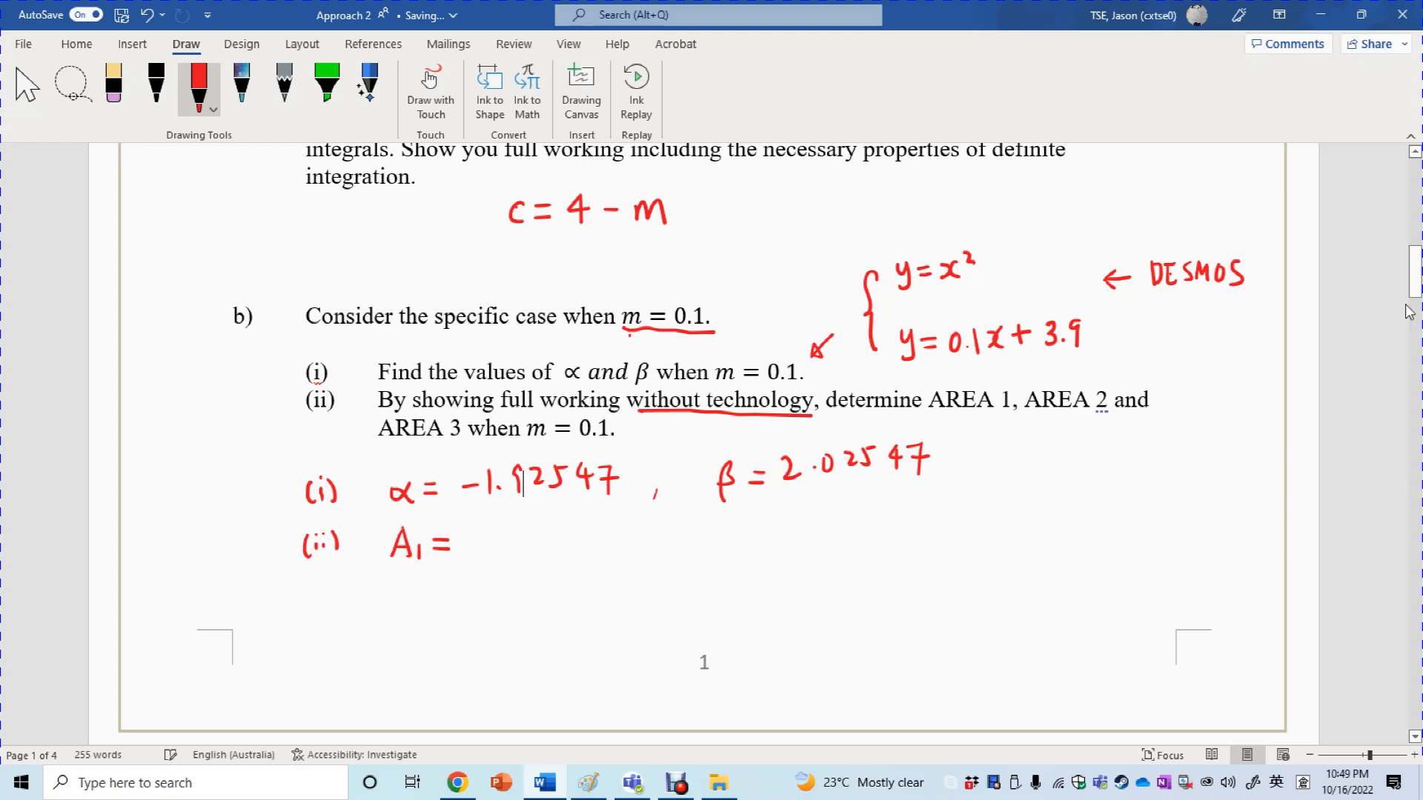
drag(1415, 286, 1415, 228)
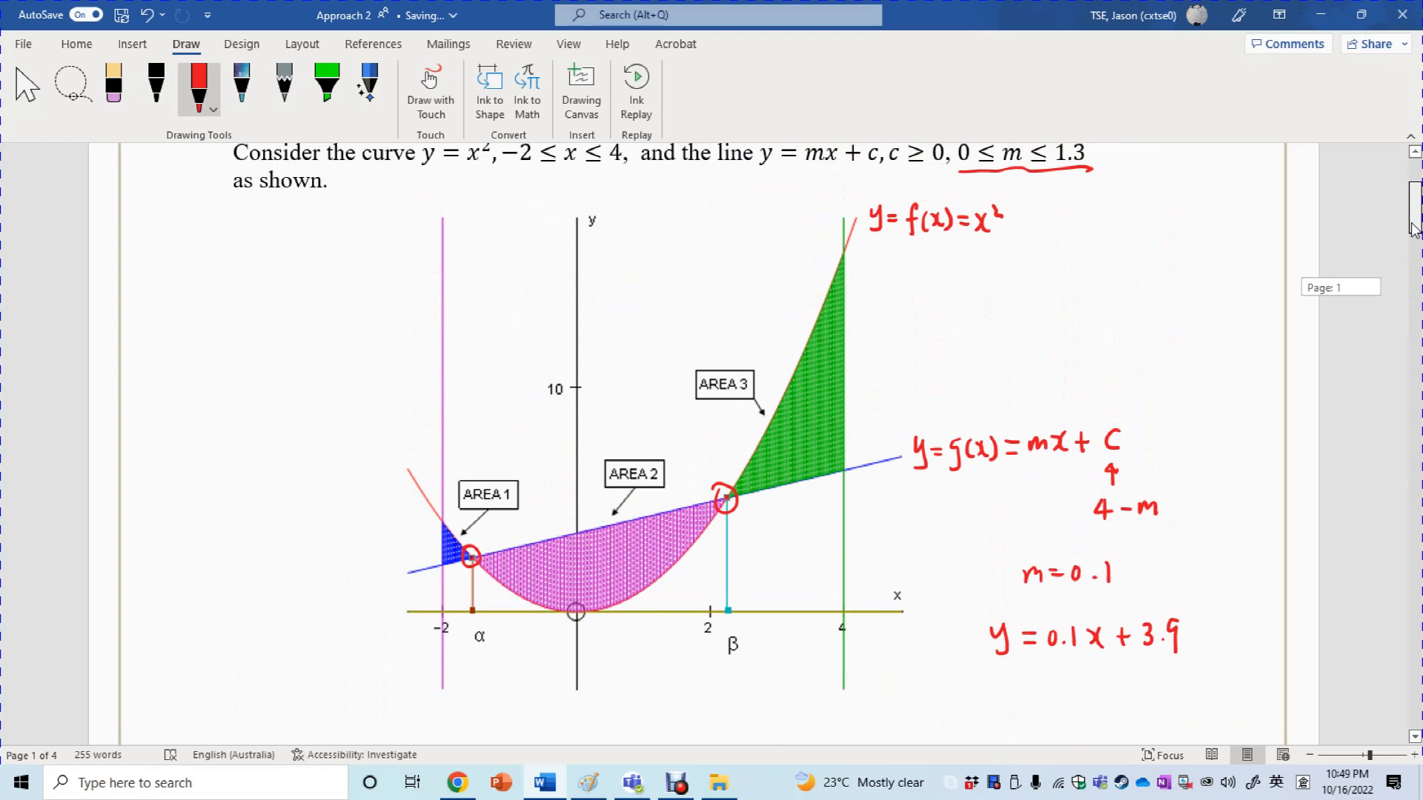
drag(1414, 227, 1411, 296)
drag(489, 477, 467, 529)
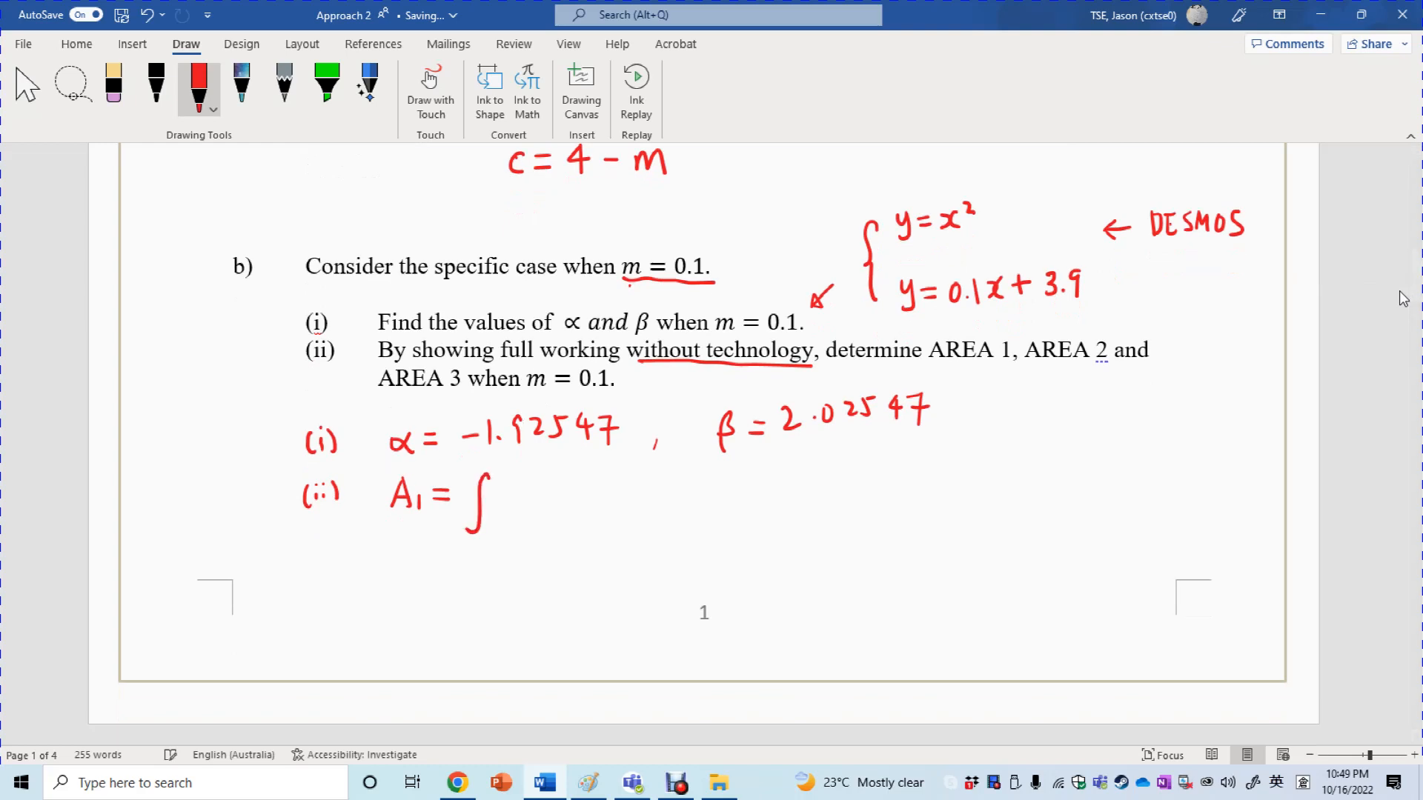
mouse_move(519, 489)
mouse_down()
mouse_move(506, 521)
mouse_move(526, 517)
mouse_up()
drag(533, 500, 535, 517)
drag(548, 497, 552, 519)
mouse_move(556, 510)
mouse_down()
mouse_move(572, 529)
mouse_move(595, 516)
mouse_up()
mouse_move(606, 493)
mouse_down()
mouse_move(610, 518)
mouse_move(649, 514)
mouse_move(637, 515)
mouse_up()
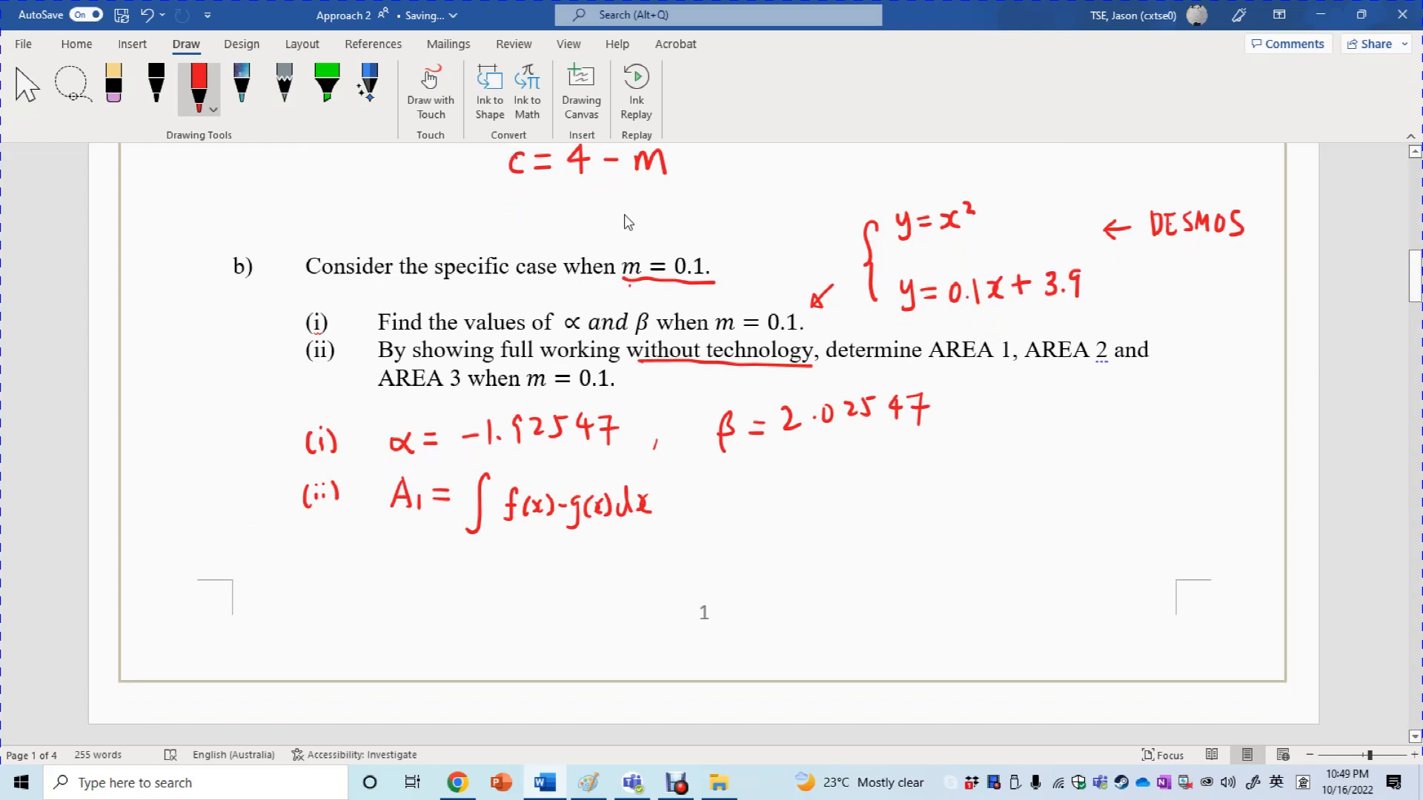
Add limits −2 to α on A₁'s integral and start a second integral with limit −1.92547
drag(481, 537, 501, 541)
mouse_move(1415, 289)
mouse_down()
mouse_move(1416, 233)
mouse_move(1408, 289)
mouse_up()
drag(497, 482, 507, 488)
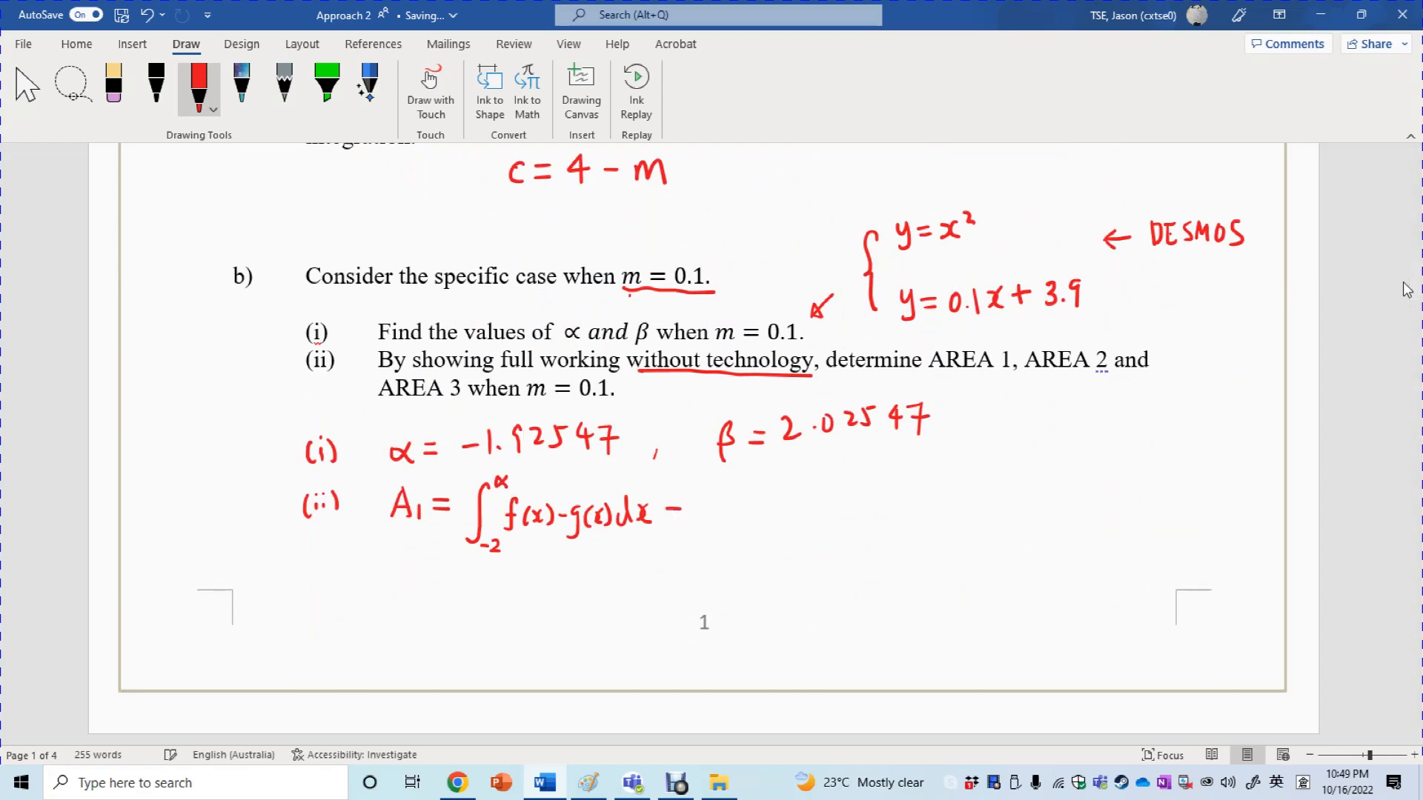
mouse_move(710, 487)
mouse_down()
mouse_move(690, 546)
mouse_move(729, 550)
mouse_up()
mouse_move(752, 474)
mouse_down()
mouse_move(747, 494)
mouse_move(809, 480)
mouse_up()
drag(804, 474, 809, 492)
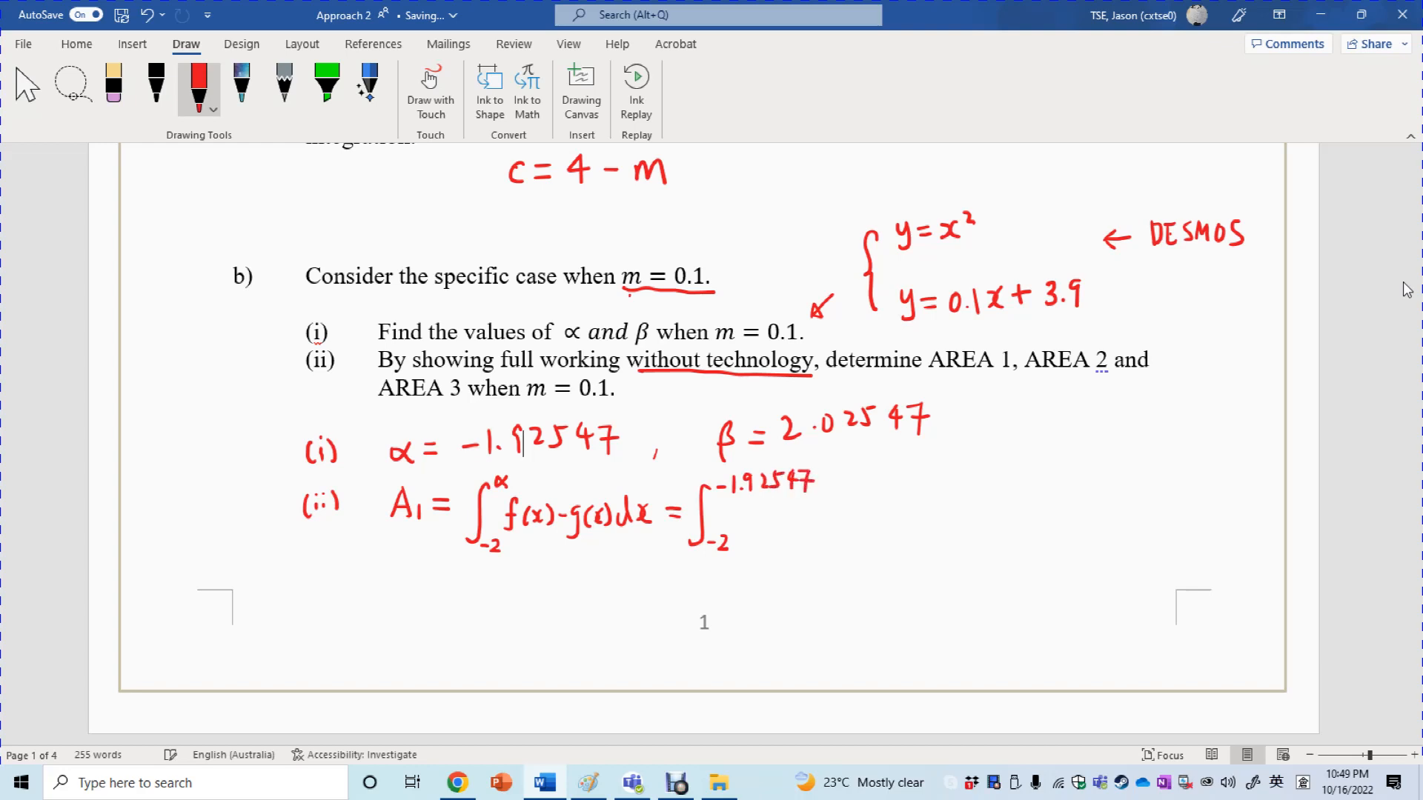
Ink the integrand x² − 0.1x − 3.9 dx after the second integral sign
drag(806, 504, 816, 524)
drag(831, 495, 844, 504)
drag(887, 505, 909, 525)
drag(916, 509, 926, 522)
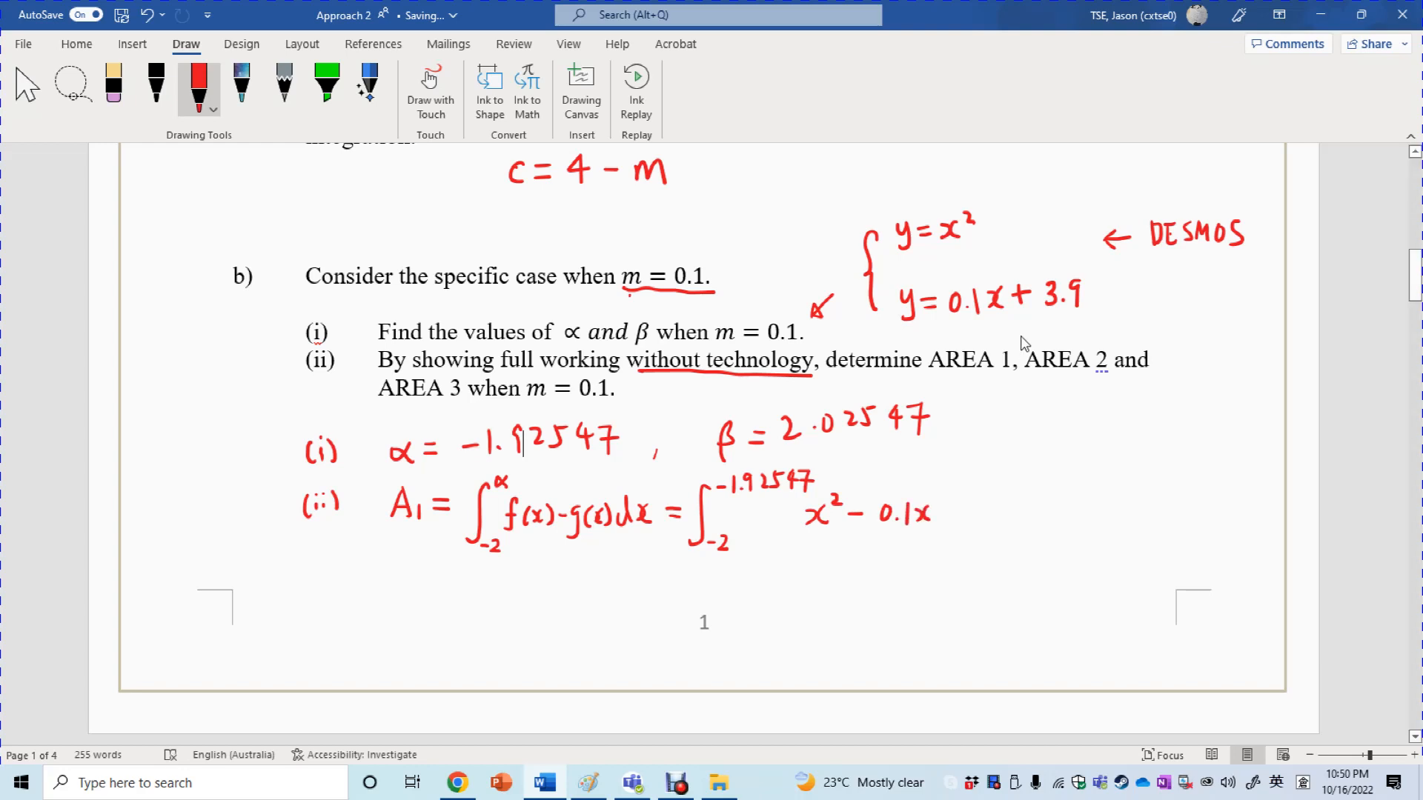
drag(941, 511, 1021, 516)
click(982, 517)
drag(1026, 485, 1037, 522)
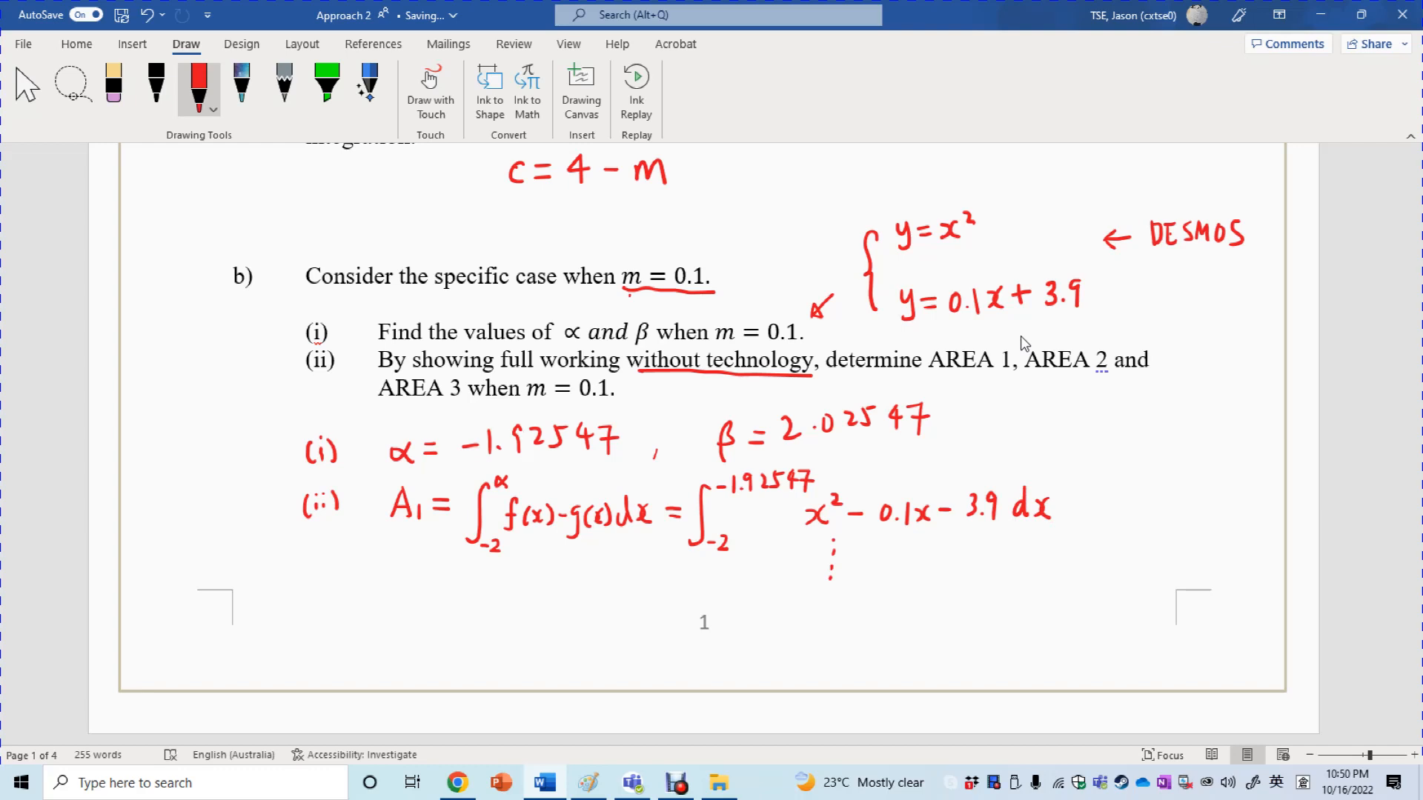
Handwrite "without technology" below the integral
drag(867, 557, 890, 566)
drag(894, 558, 902, 565)
click(890, 548)
mouse_move(909, 547)
mouse_down()
mouse_move(911, 563)
mouse_move(922, 556)
mouse_up()
drag(928, 554, 940, 566)
drag(931, 555, 972, 567)
drag(966, 554, 999, 566)
mouse_move(1012, 539)
mouse_down()
mouse_move(1024, 572)
mouse_move(1041, 552)
mouse_up()
drag(1045, 552, 1047, 569)
mouse_move(1057, 556)
mouse_down()
mouse_move(1076, 557)
mouse_move(1064, 578)
mouse_move(1086, 576)
mouse_up()
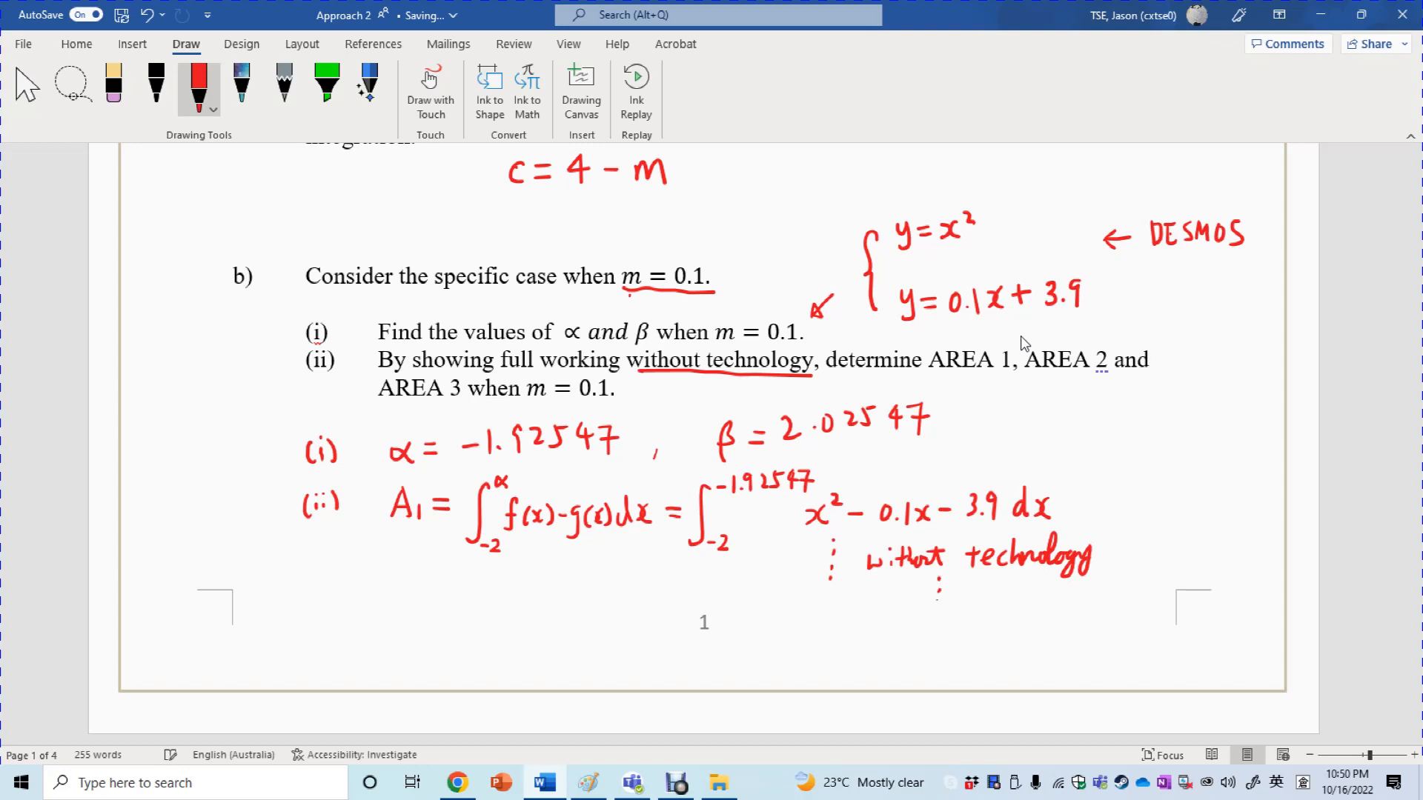
Add dotted marks and the word "tedious" under the "without technology" note
click(938, 606)
mouse_move(960, 587)
mouse_down()
mouse_move(984, 606)
mouse_move(997, 582)
mouse_move(1004, 604)
mouse_move(1036, 603)
mouse_up()
drag(1043, 588, 1035, 605)
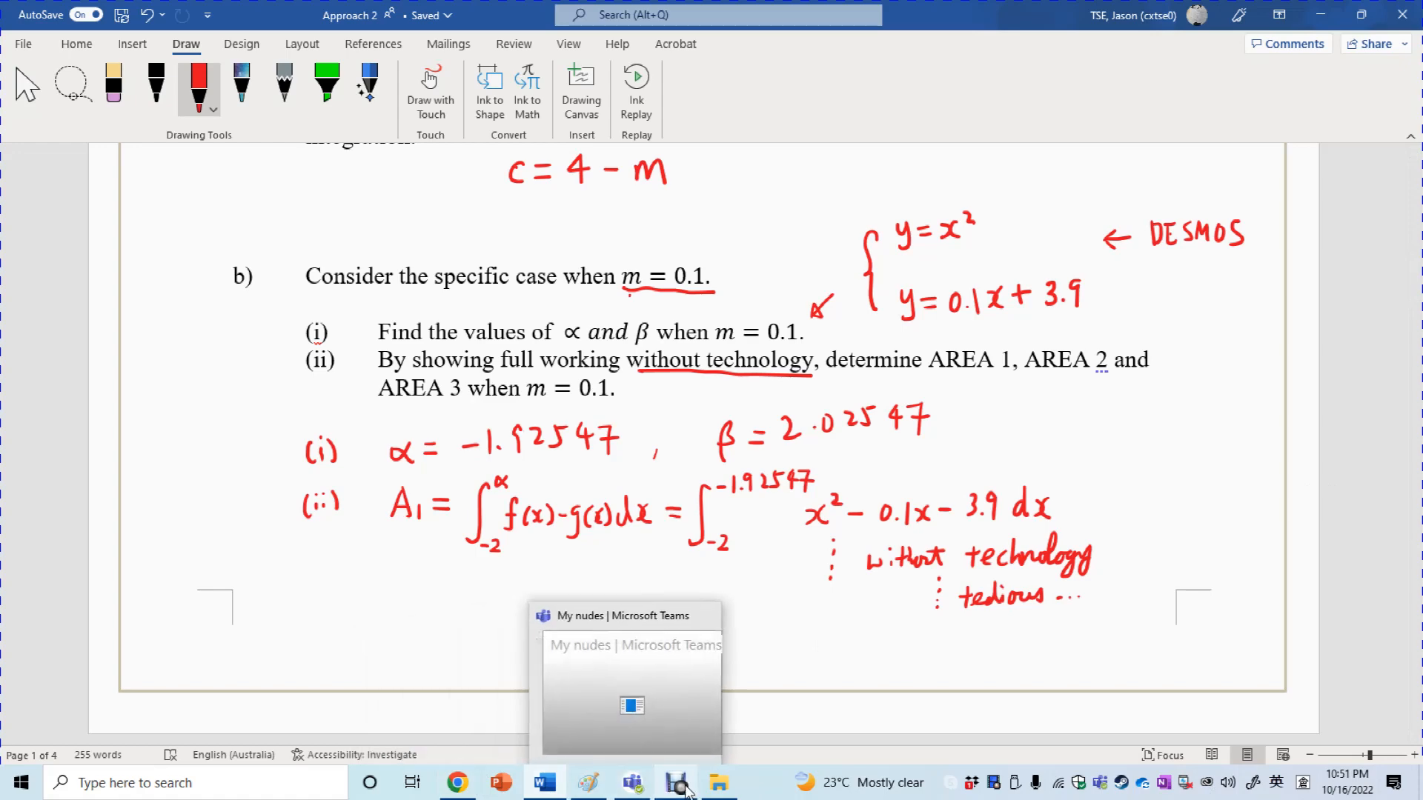
Back in Desmos, insert a blank definite integral into a new fifth expression row
mouse_move(687, 790)
mouse_move(457, 783)
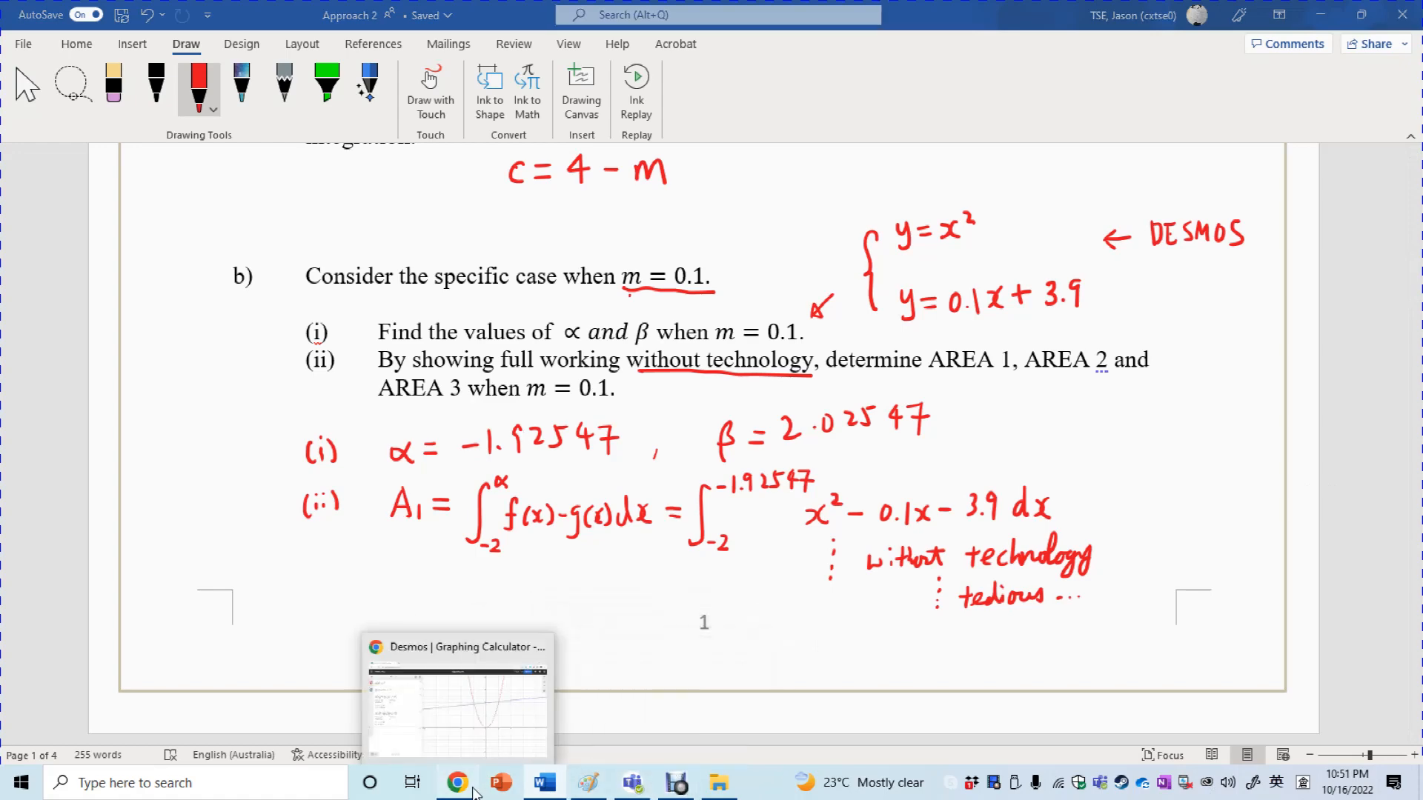
click(402, 750)
click(140, 547)
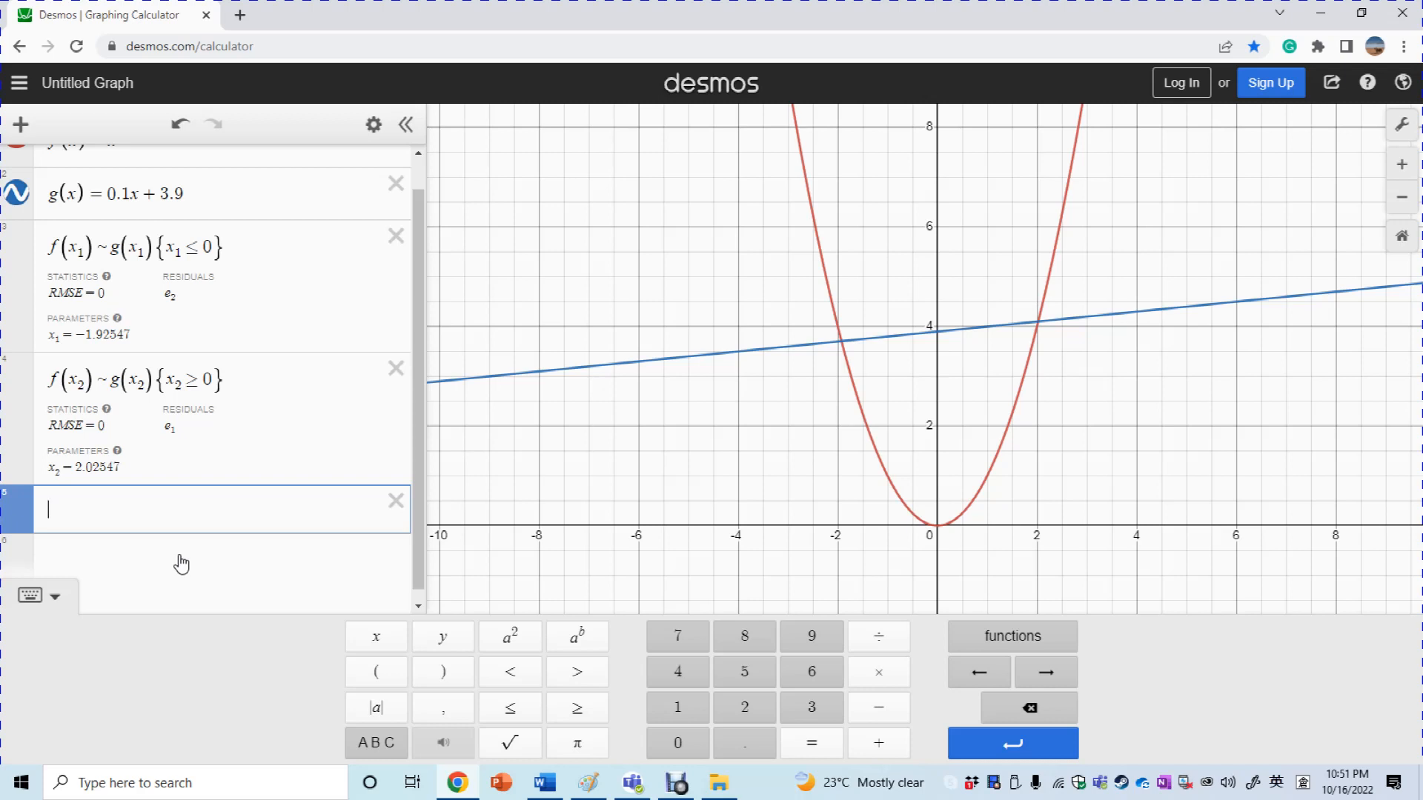
drag(419, 375, 421, 415)
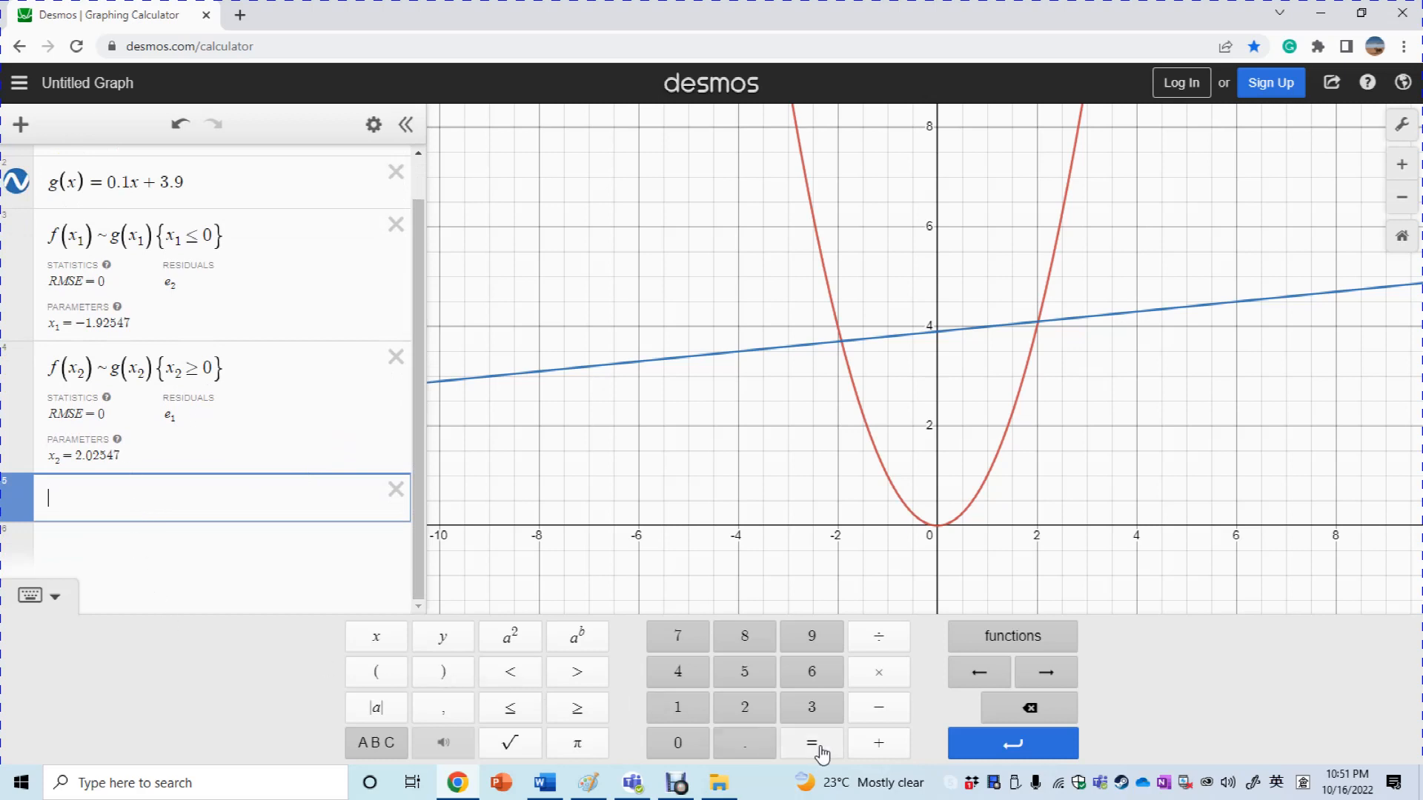
click(989, 642)
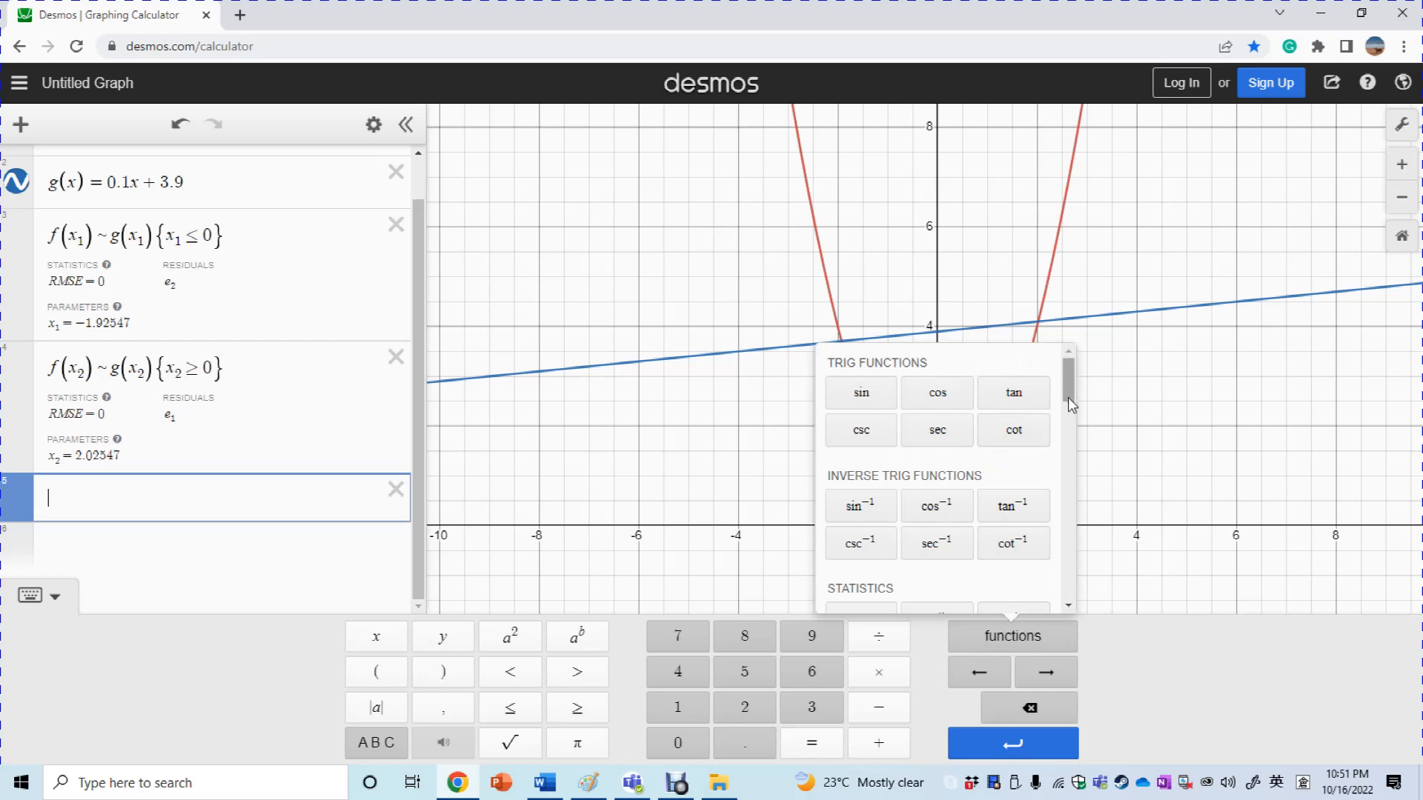
drag(1069, 397, 1077, 535)
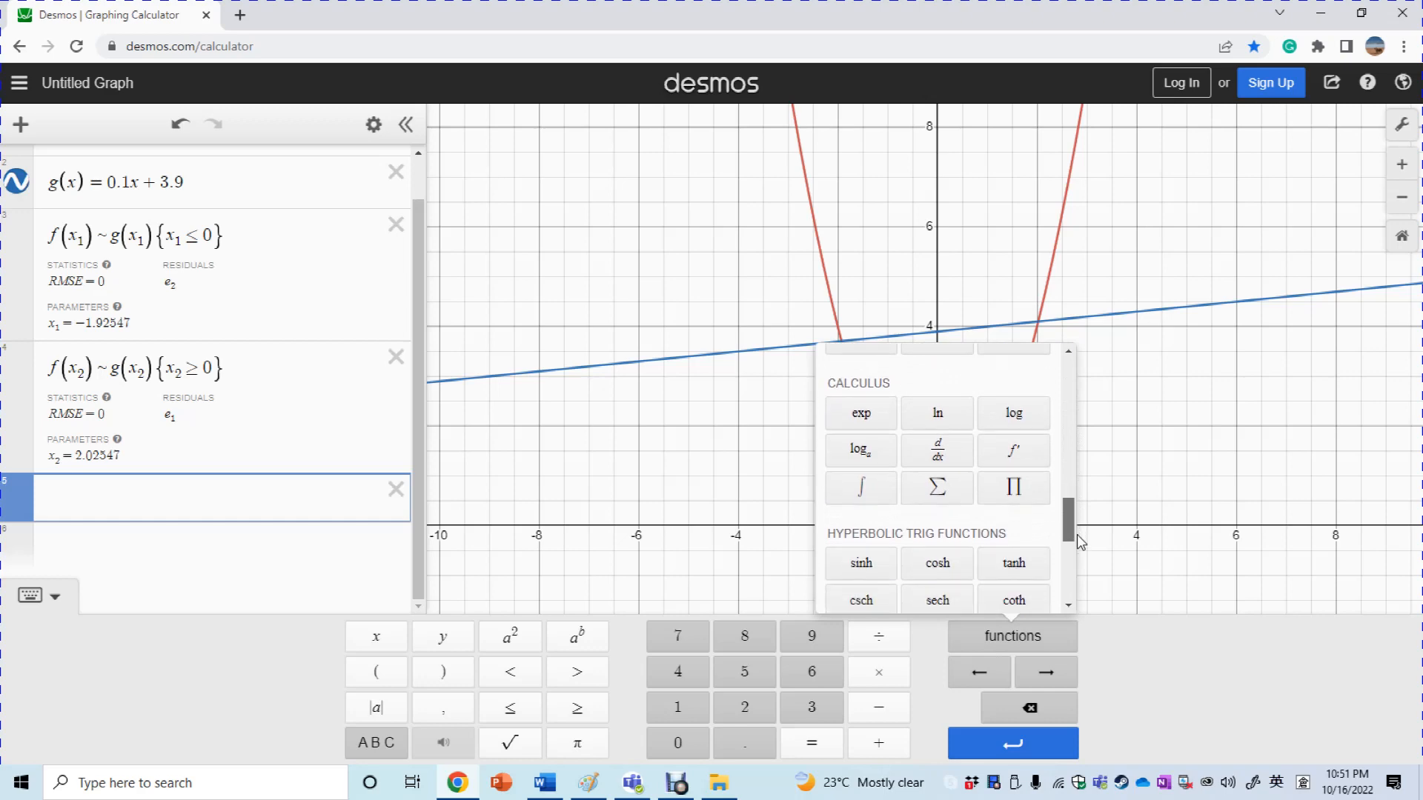
click(862, 487)
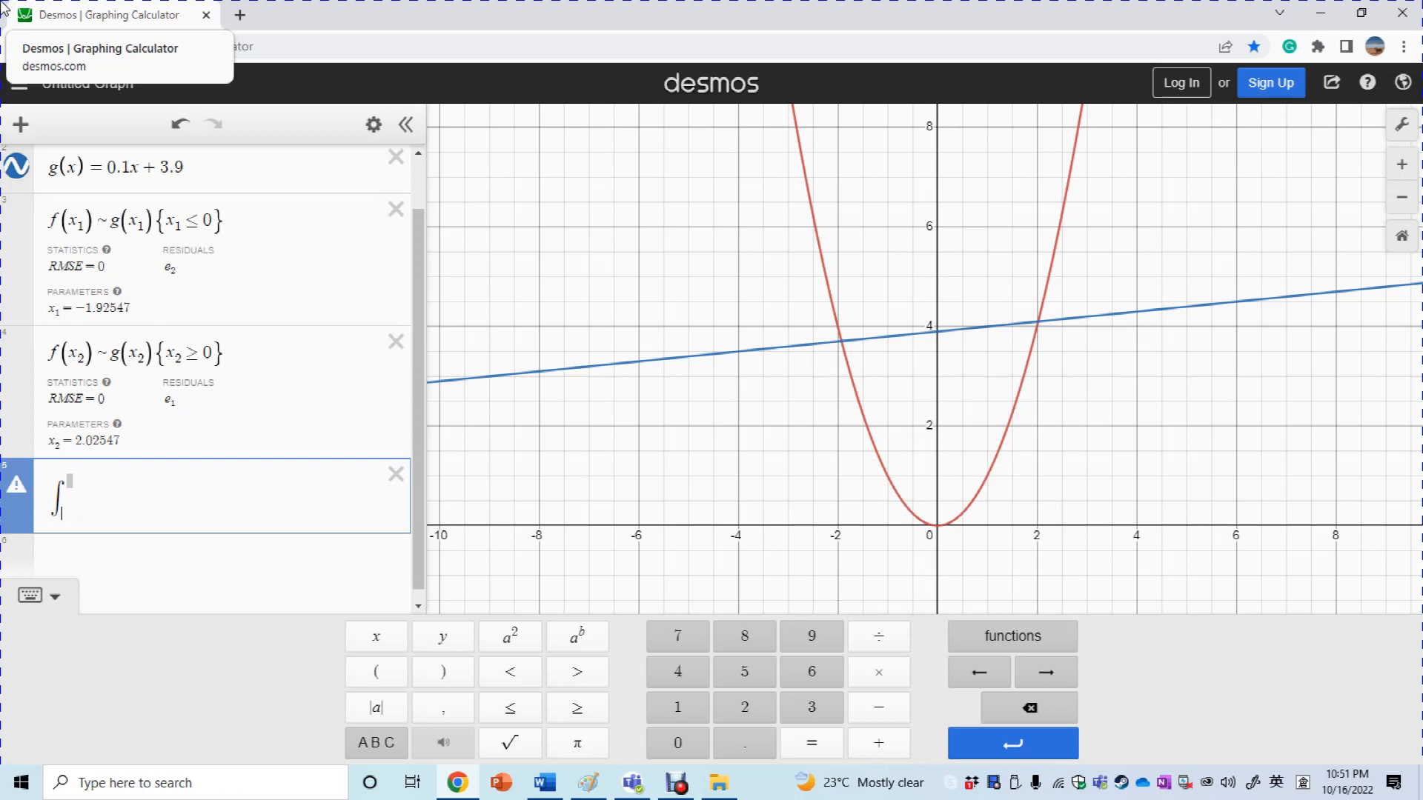
Fill the integral as ∫ from −4 to x₁ of (f(x)−g(x)) dx, giving 11.4777764866
text(-4)
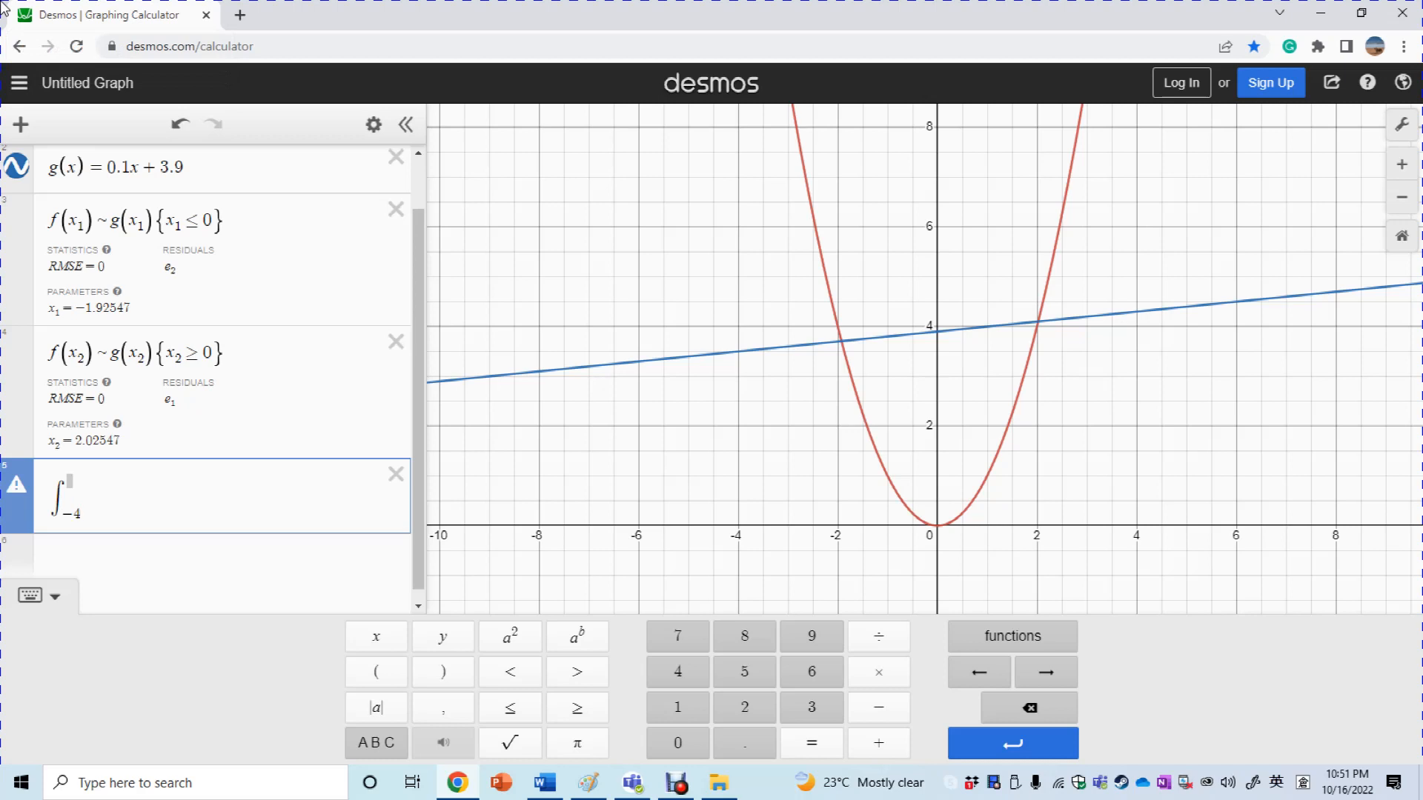
key(Tab)
text(2)
key(BackSpace)
text(x_1)
text((f(x)-g(x))
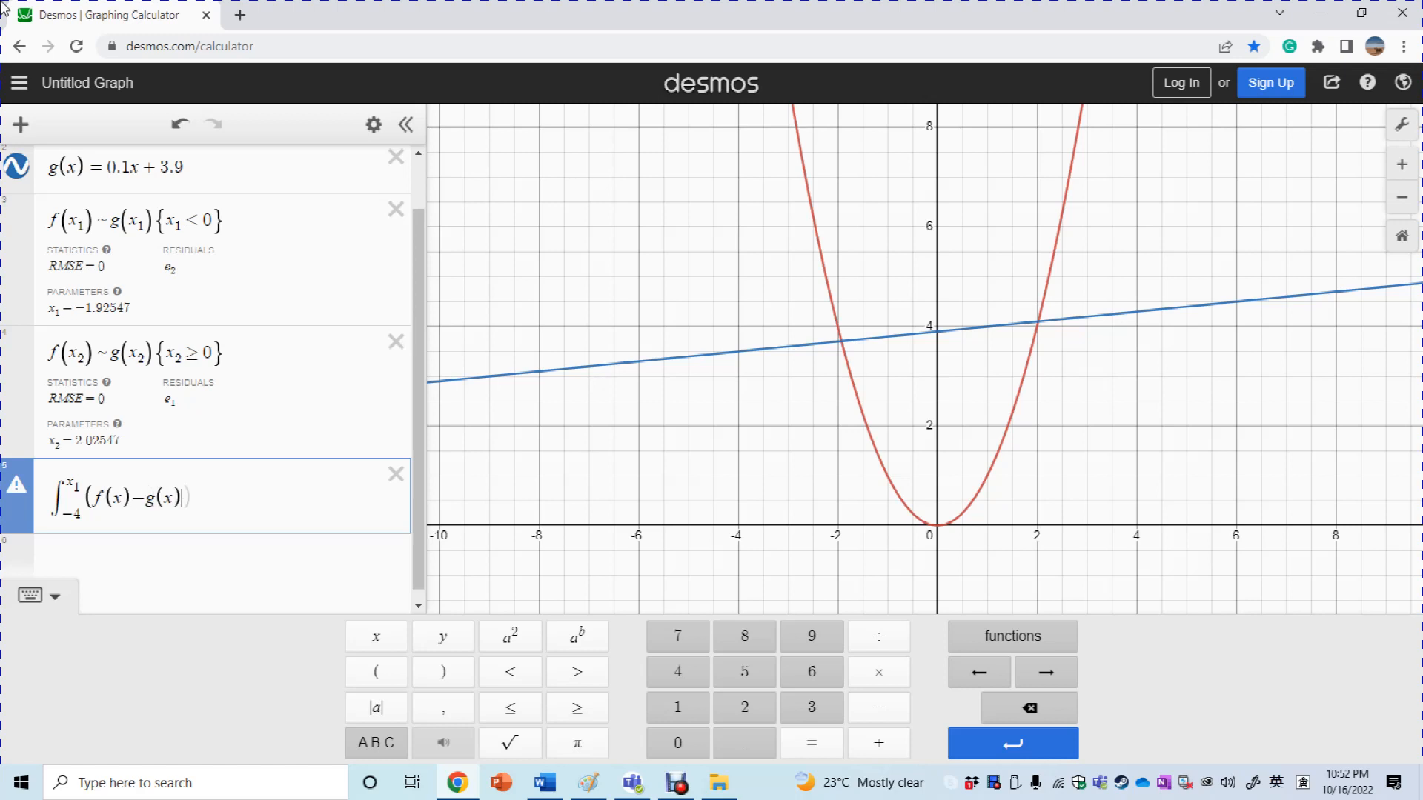
text()dx)
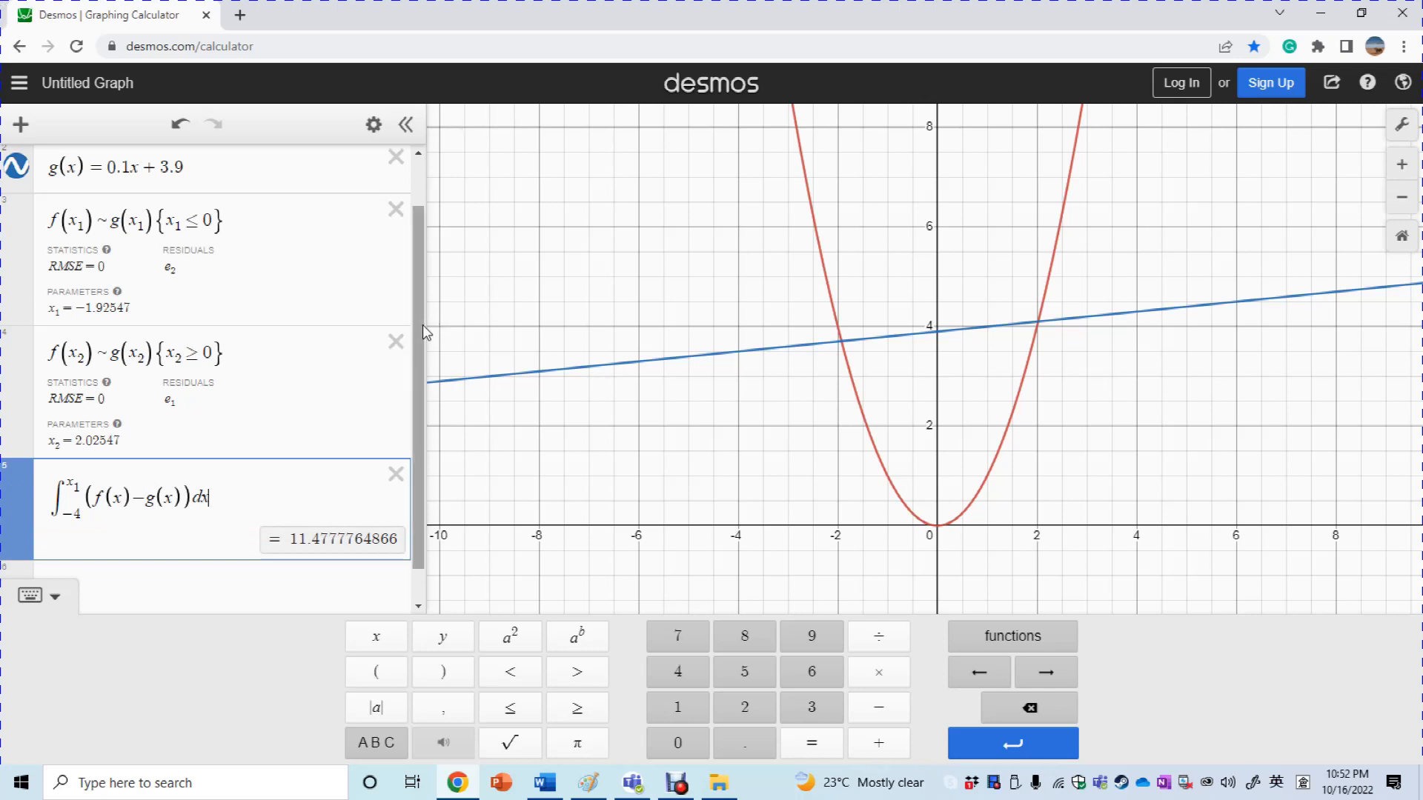
scroll(428, 454, down, 1)
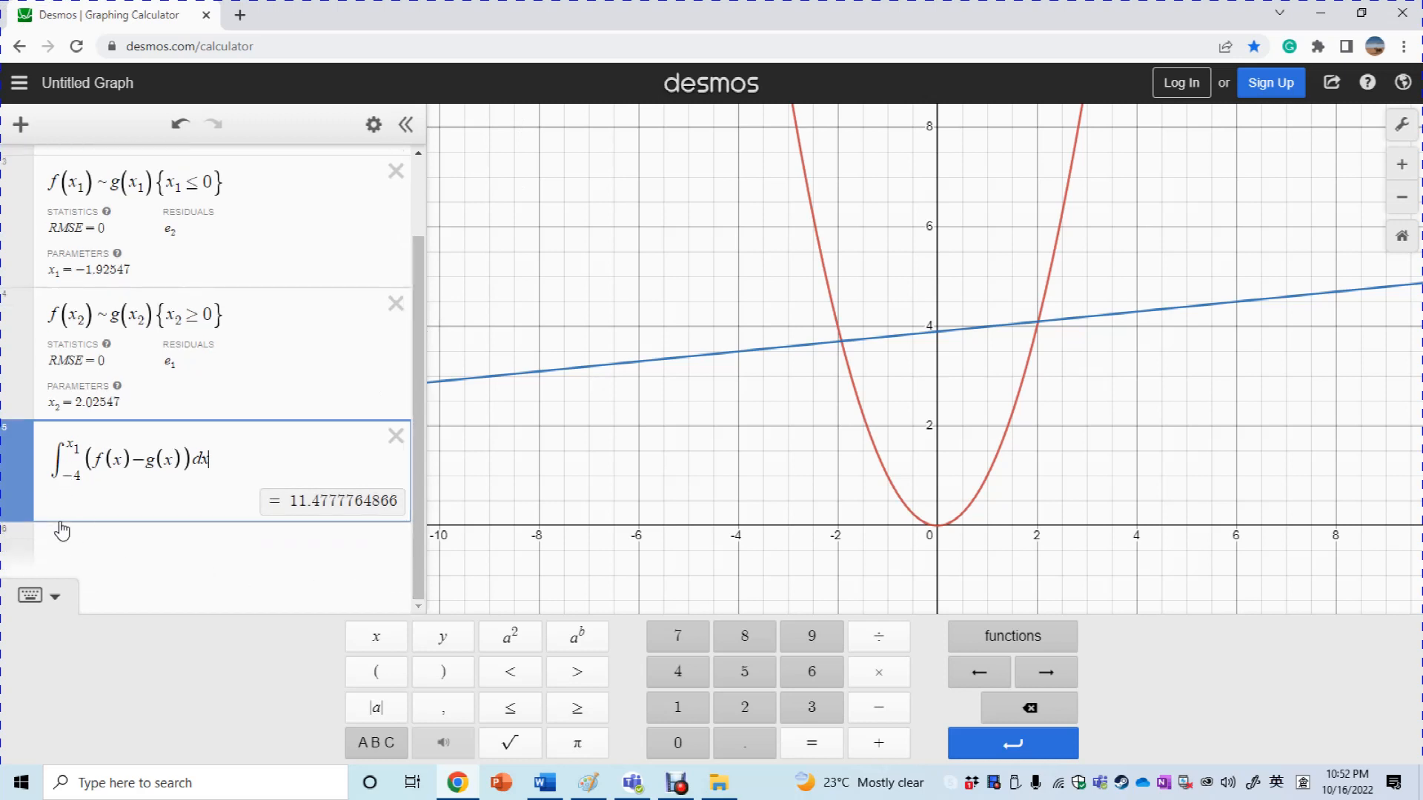
click(182, 545)
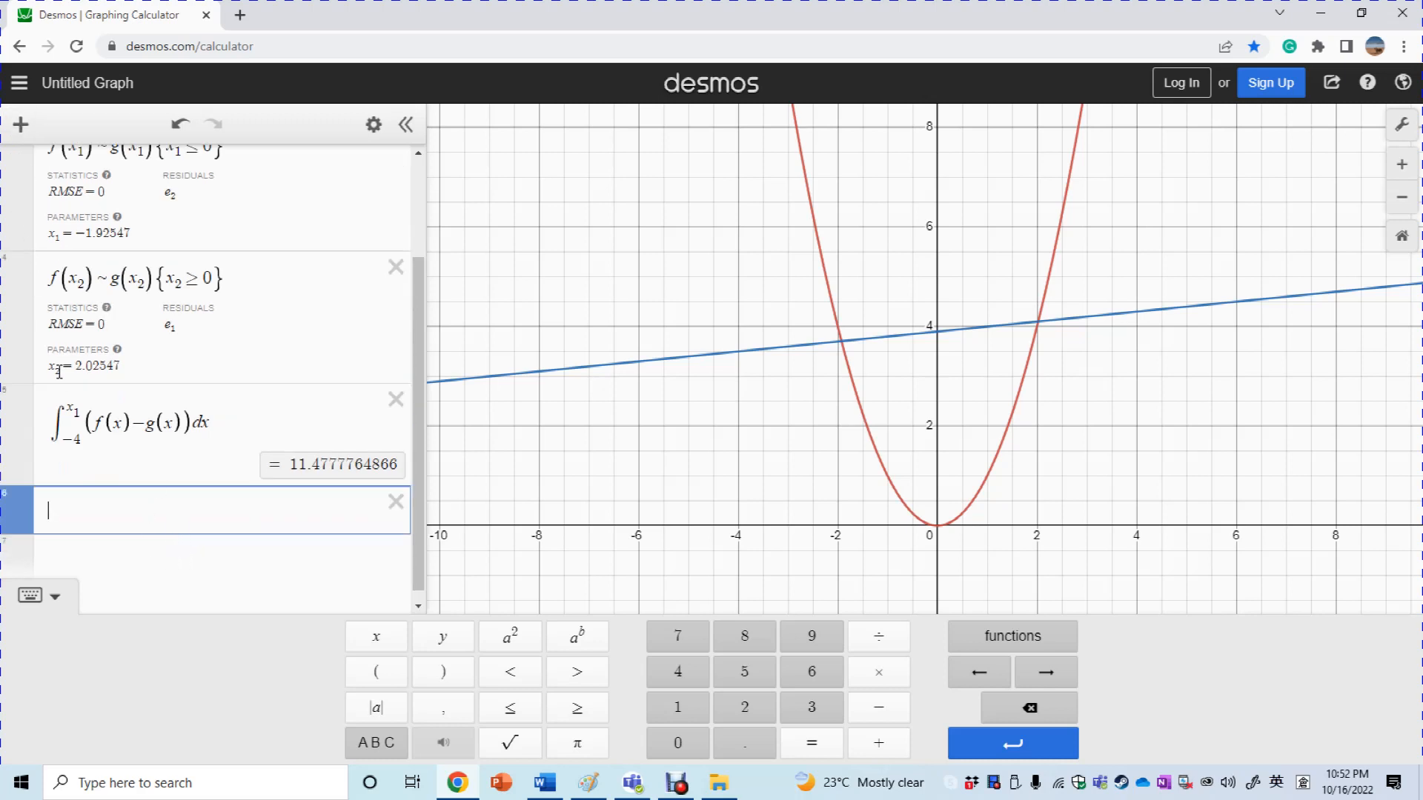
Add an 'Area 1' note and move it above the integral
click(21, 124)
click(63, 222)
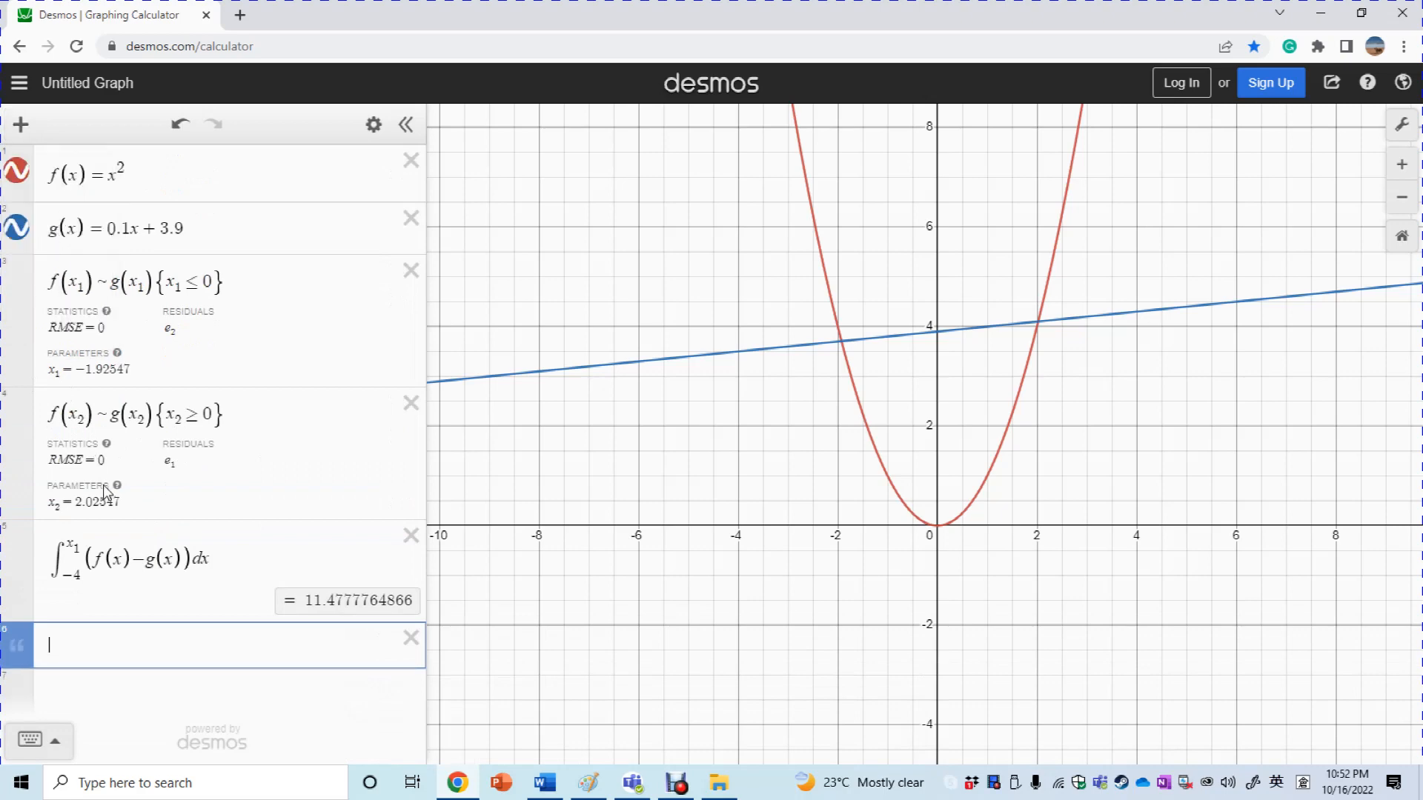
text(Area 1)
click(130, 698)
click(100, 427)
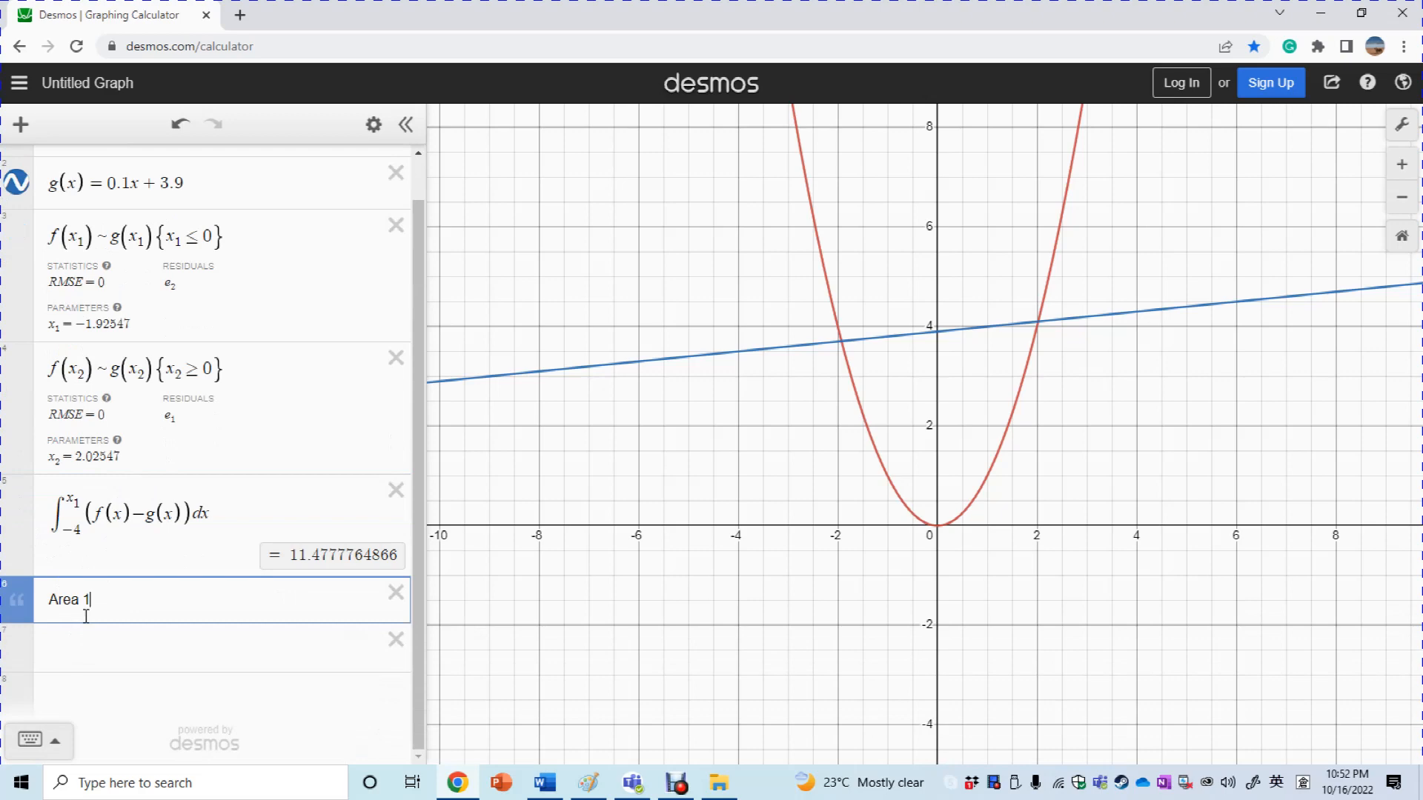
drag(28, 602, 53, 510)
Copy the Area 1 note text and try to paste it into the empty row below the integral
click(121, 706)
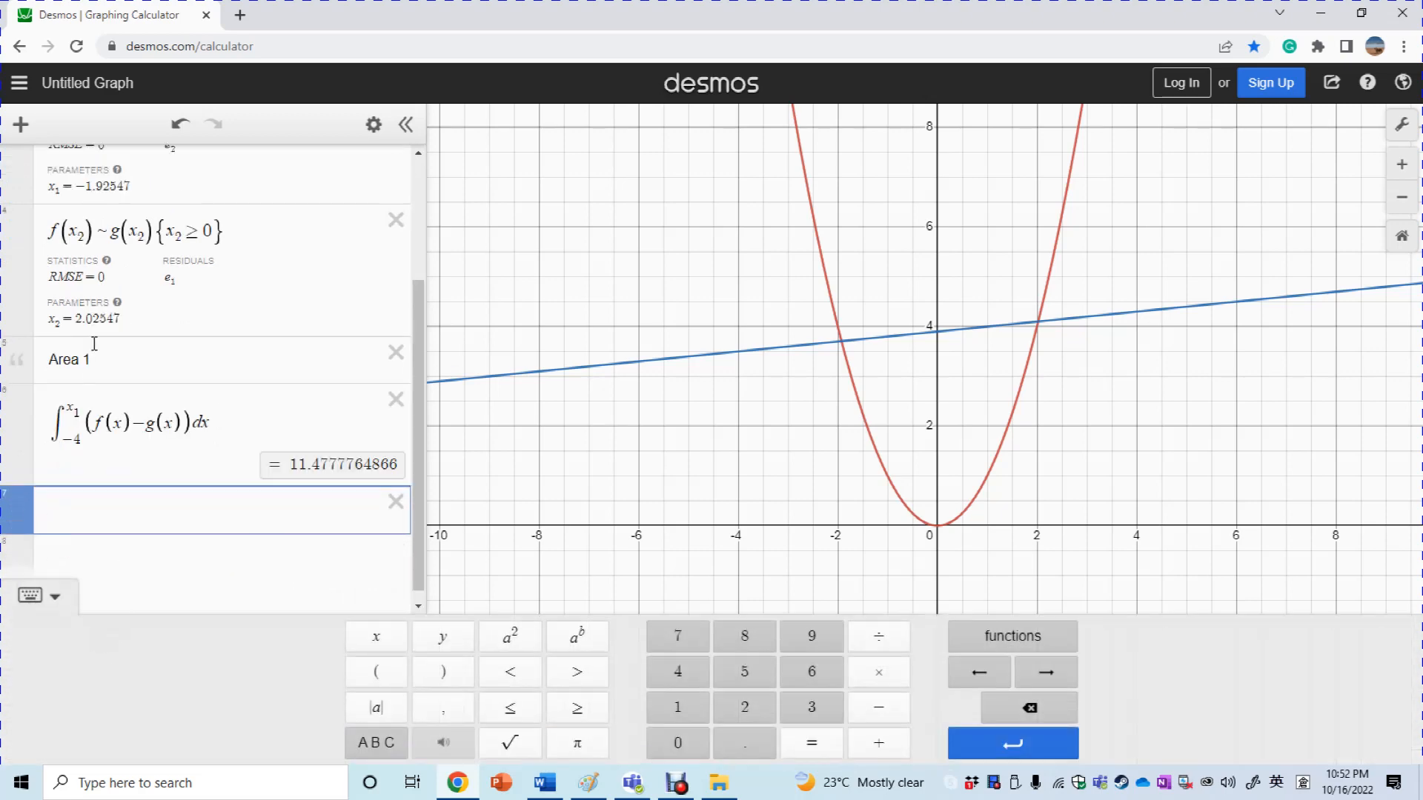
triple_click(100, 358)
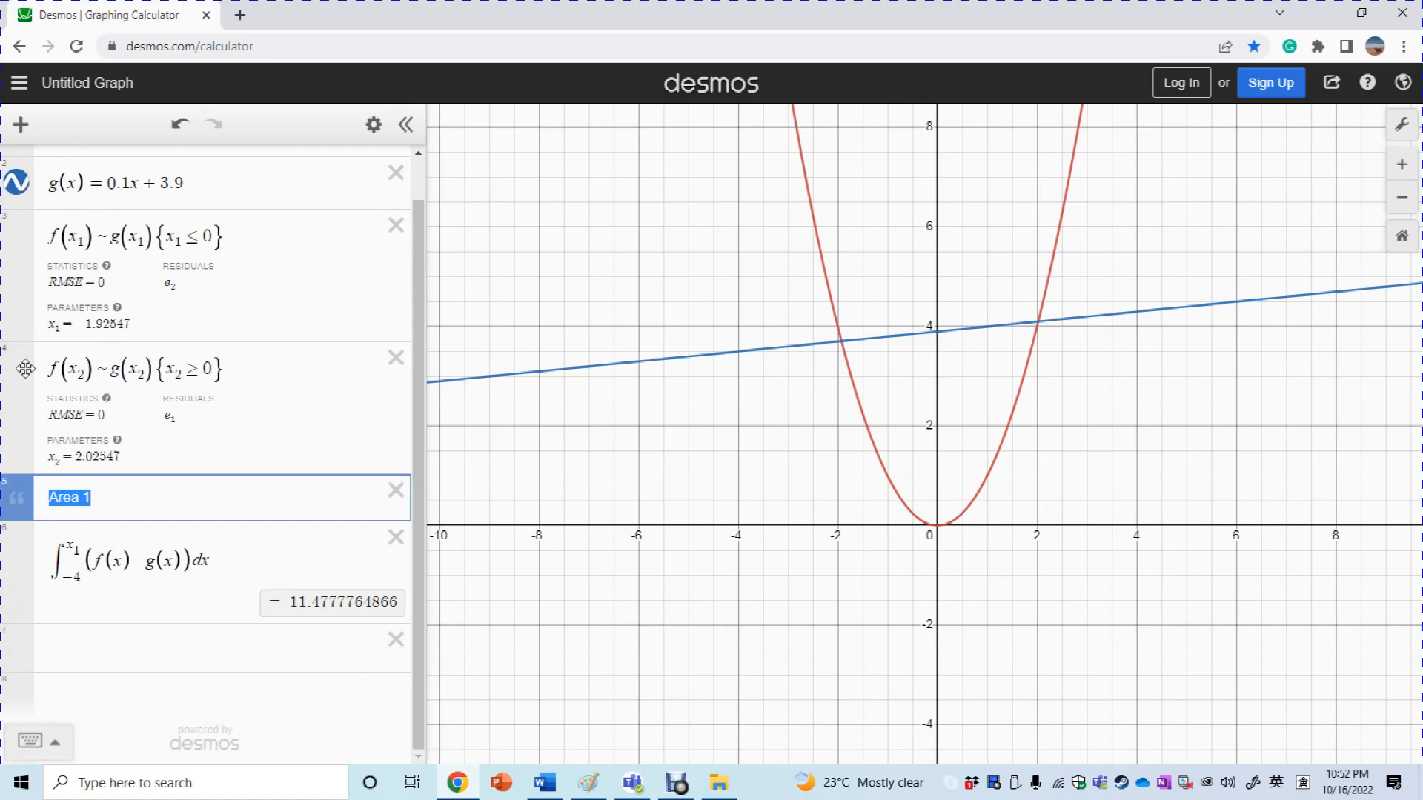
right_click(79, 495)
click(151, 279)
click(85, 654)
right_click(97, 509)
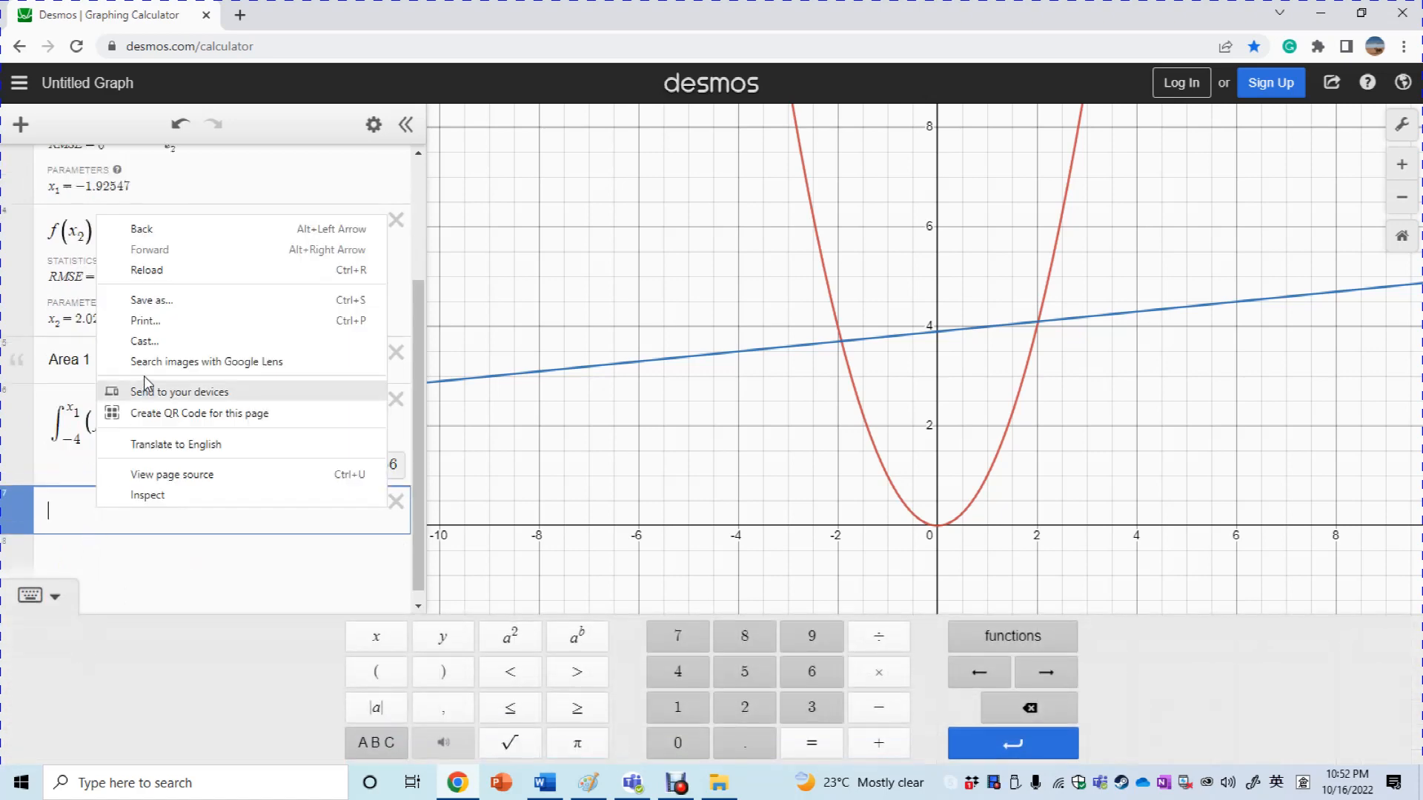
click(65, 535)
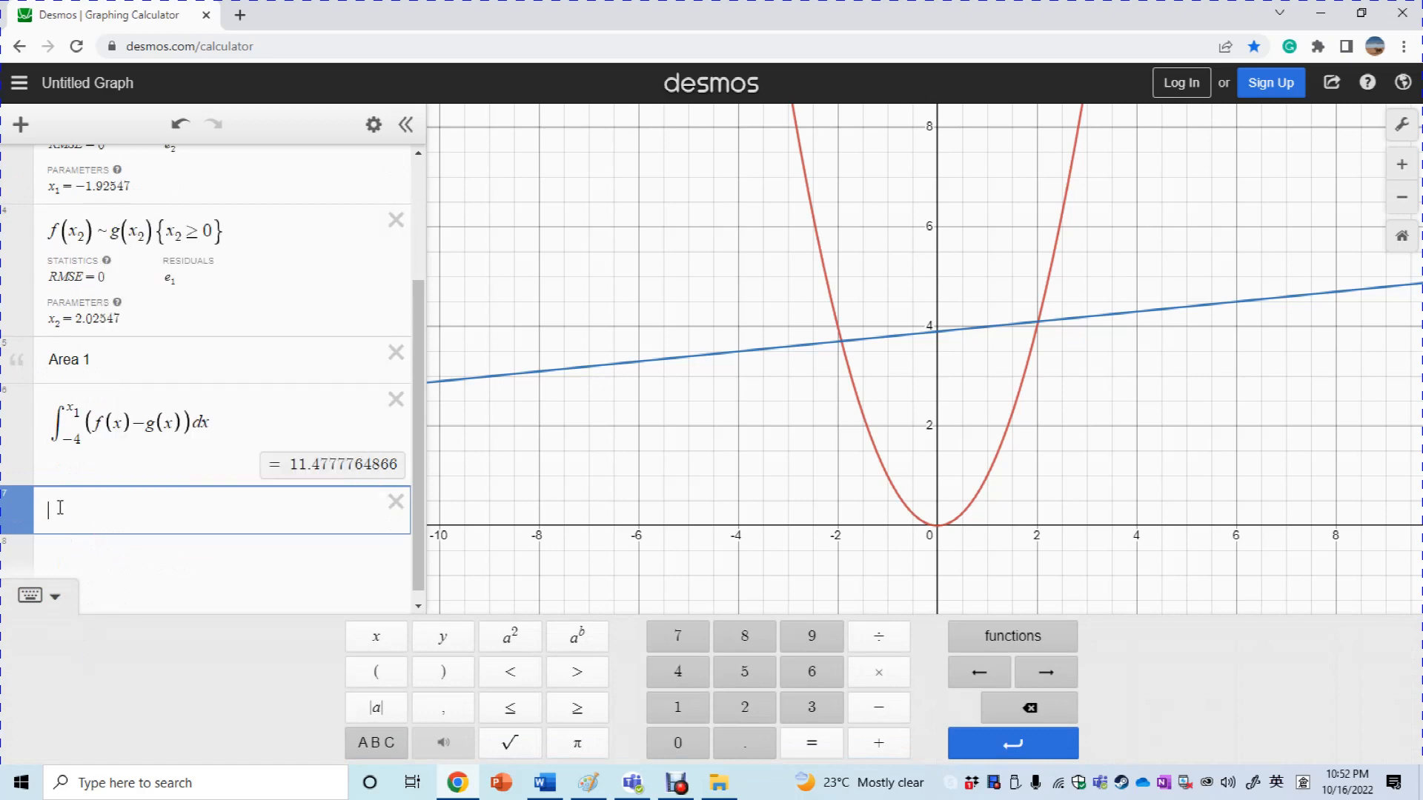
right_click(59, 508)
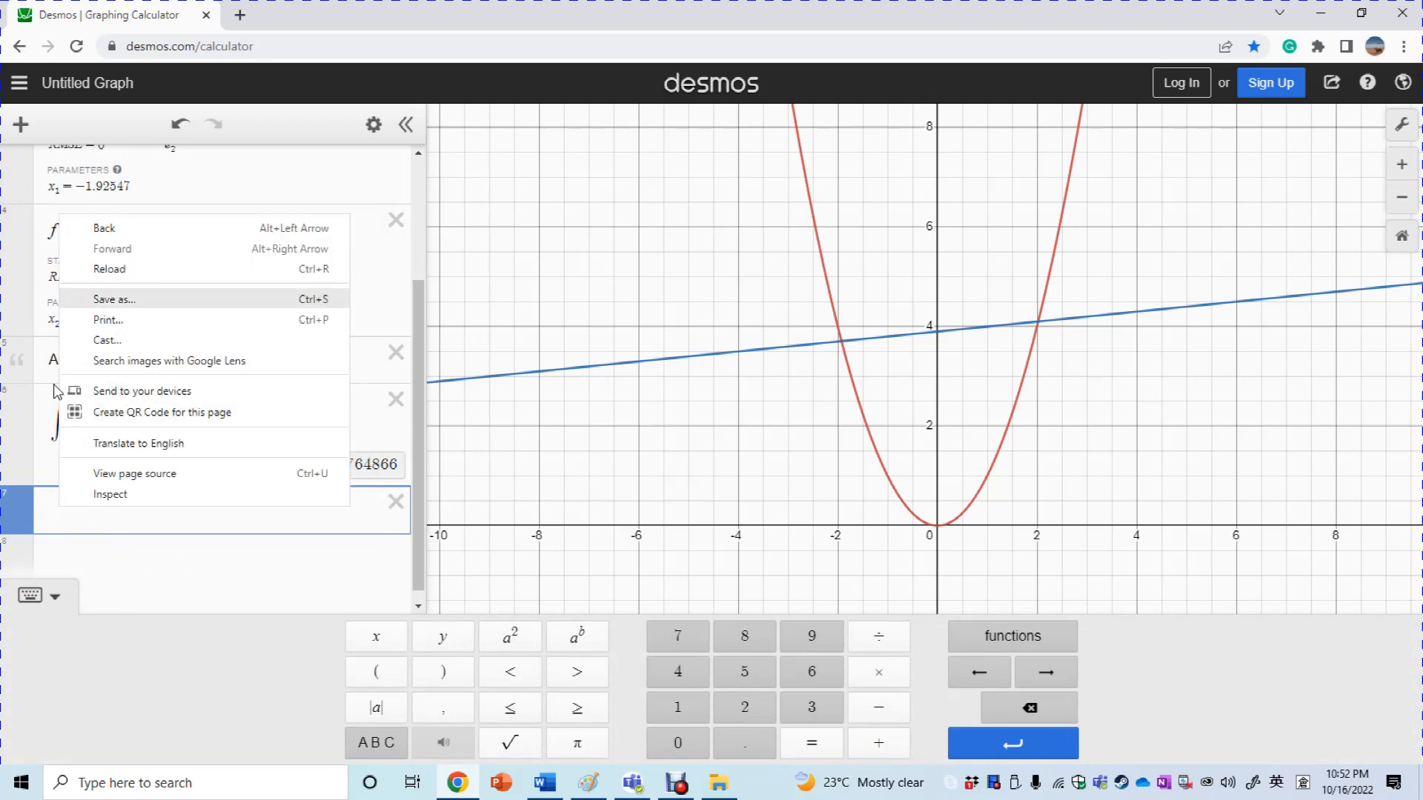
click(46, 517)
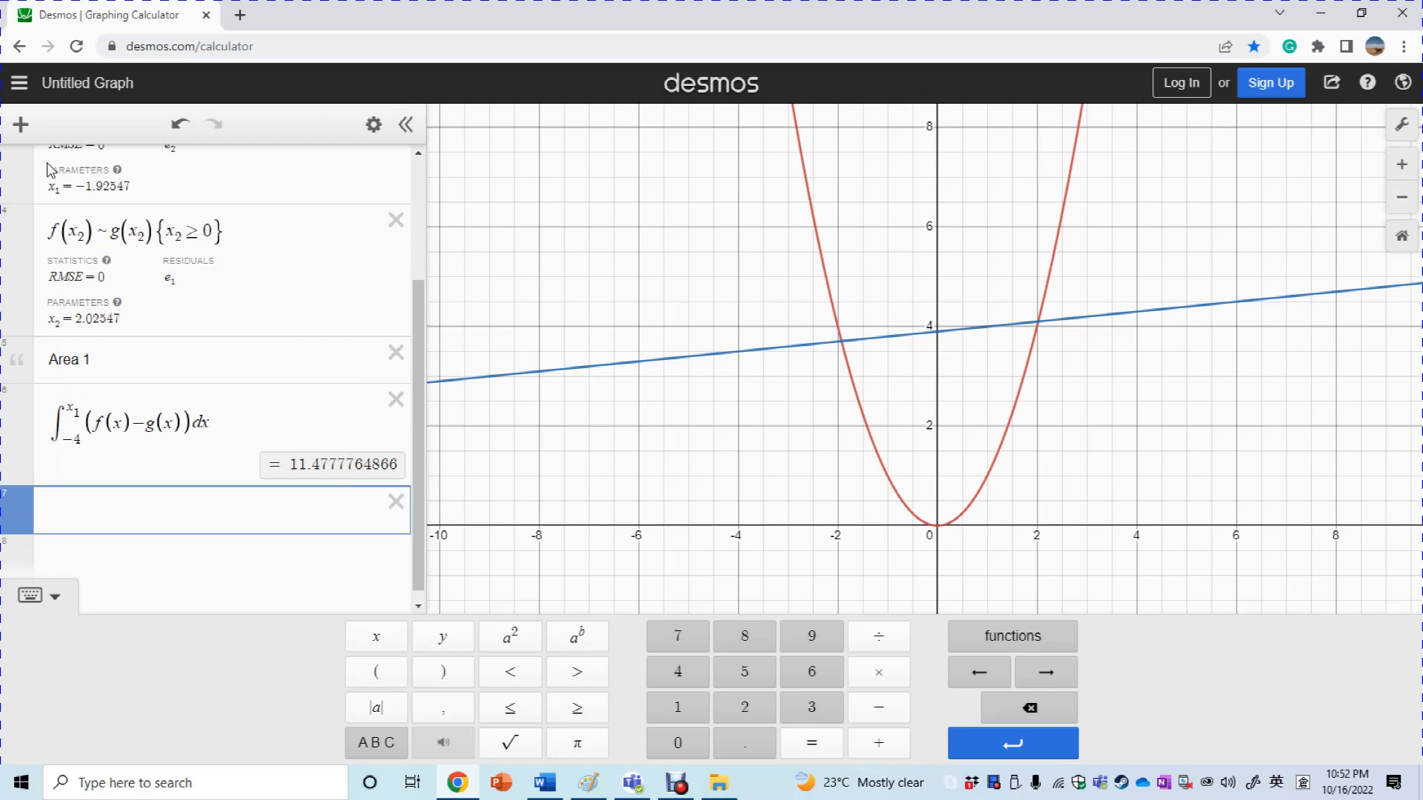
Turn the empty row into an 'Area 2' note, with a new row beneath it
click(22, 123)
click(56, 214)
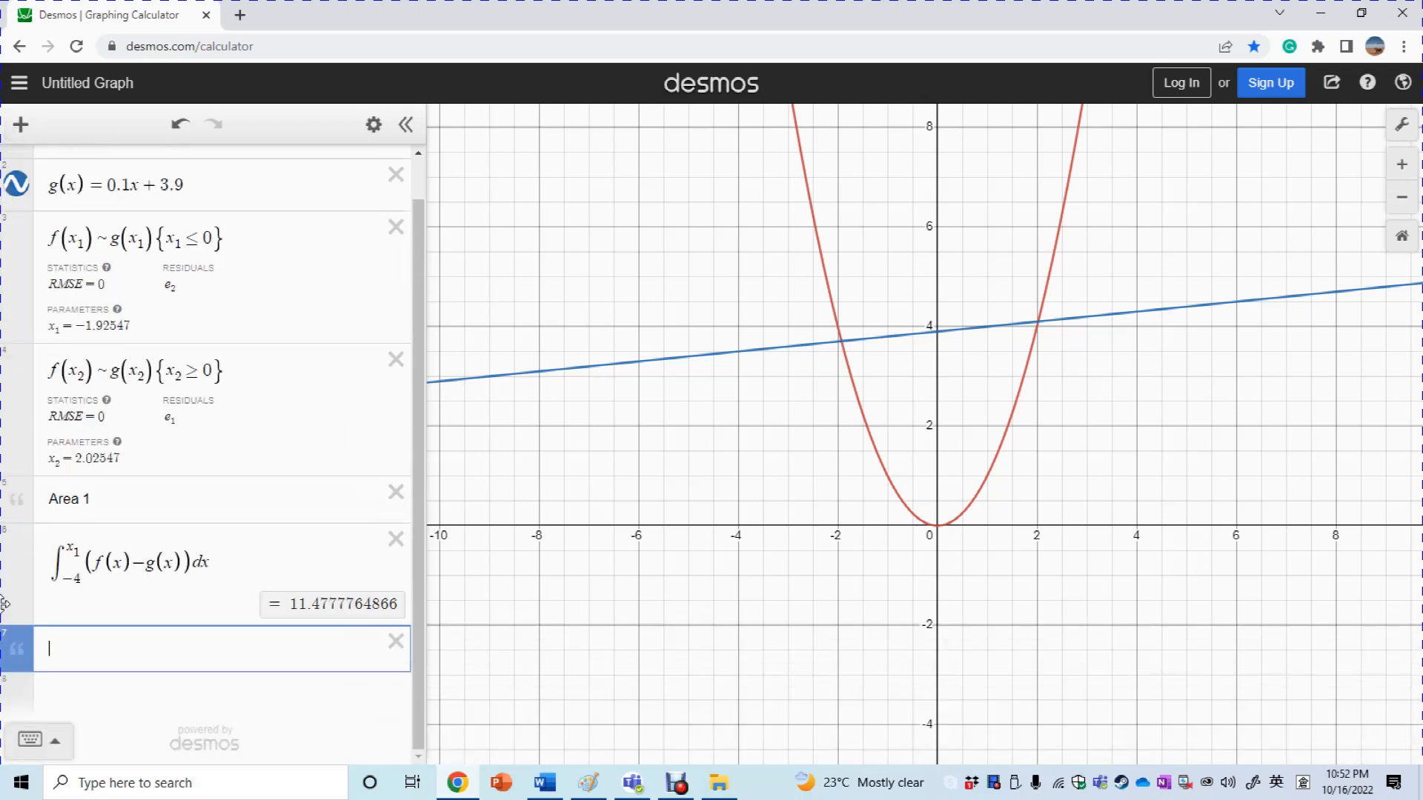
text(AR3e)
key(BackSpace)
key(BackSpace)
text(rea 2)
click(114, 699)
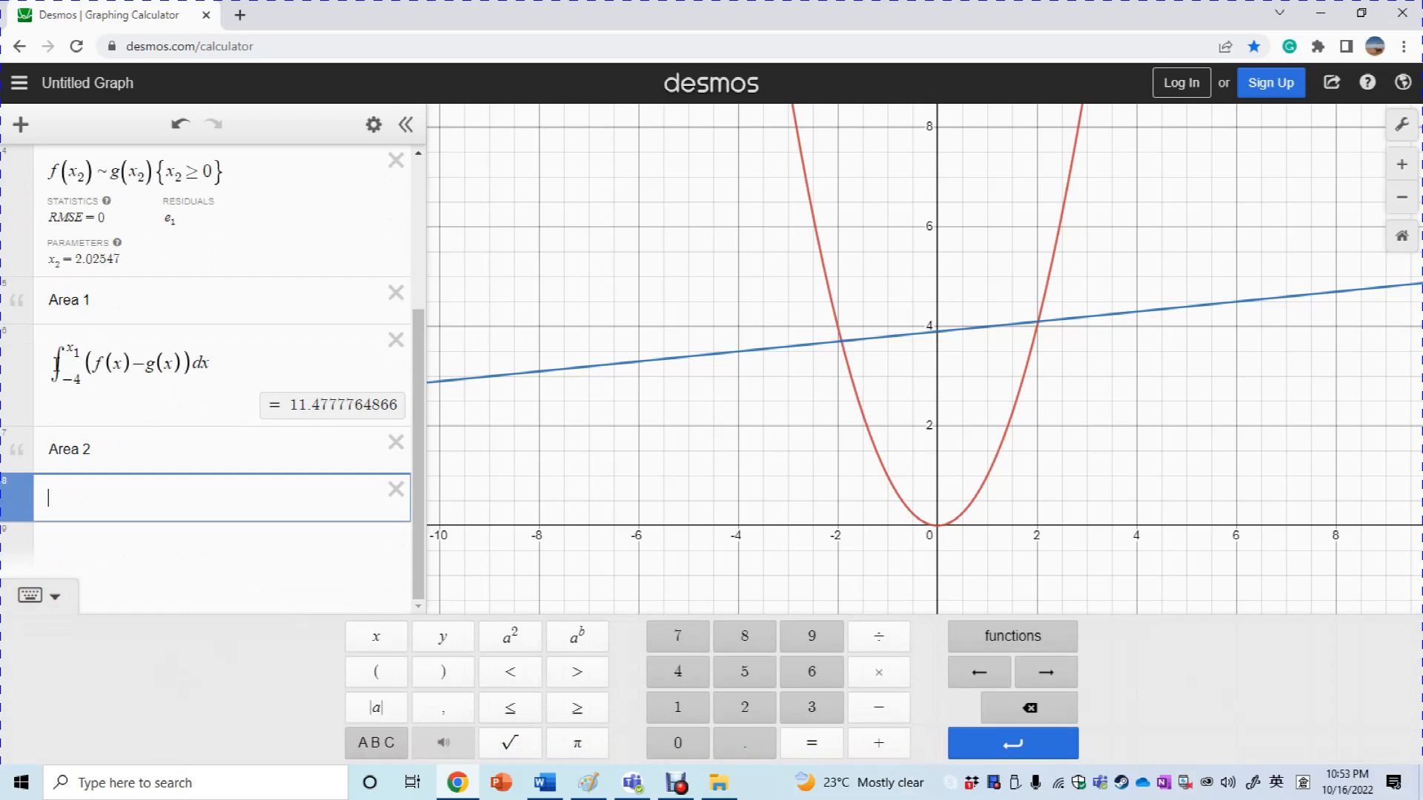
Paste the copied Area 1 integral into the row under the Area 2 note
drag(58, 363, 120, 371)
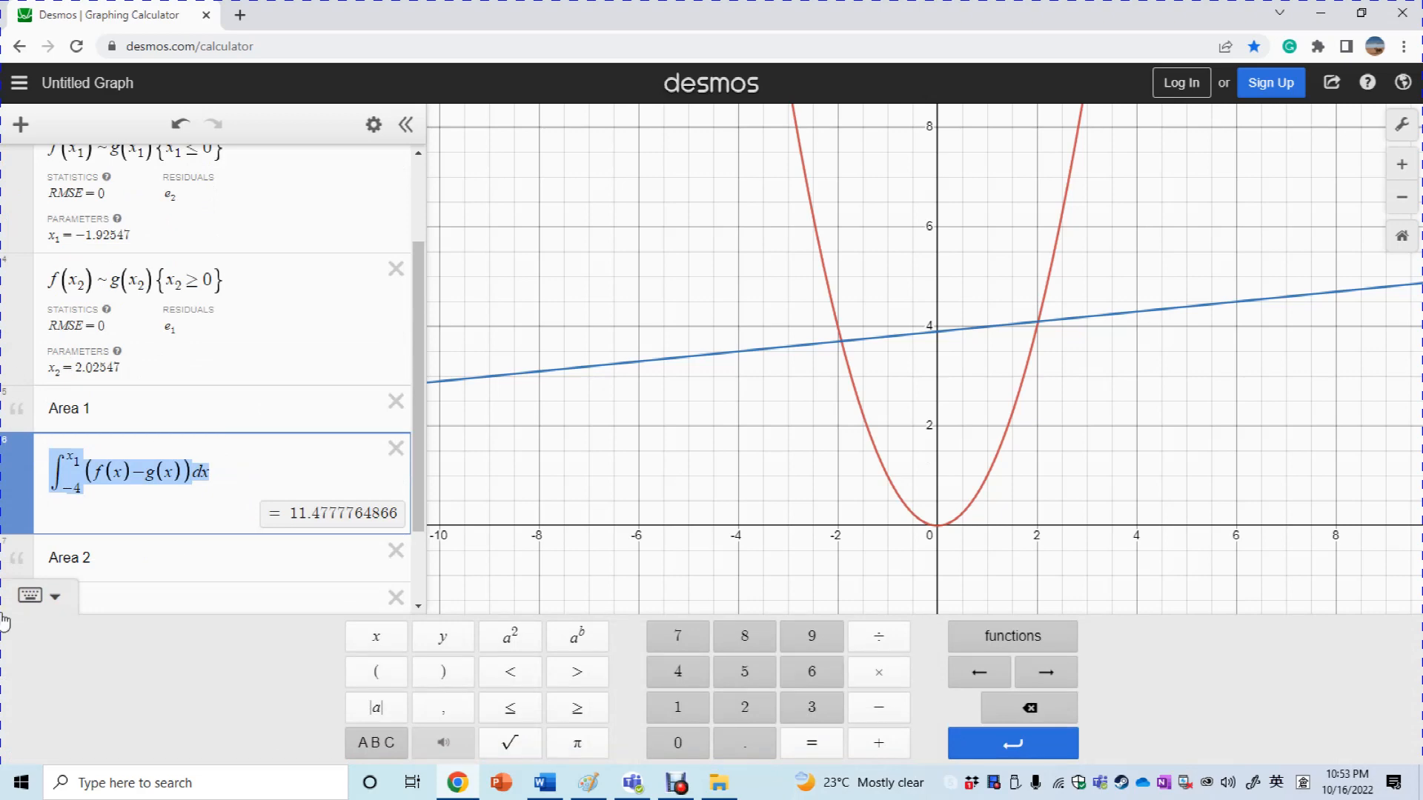
click(139, 592)
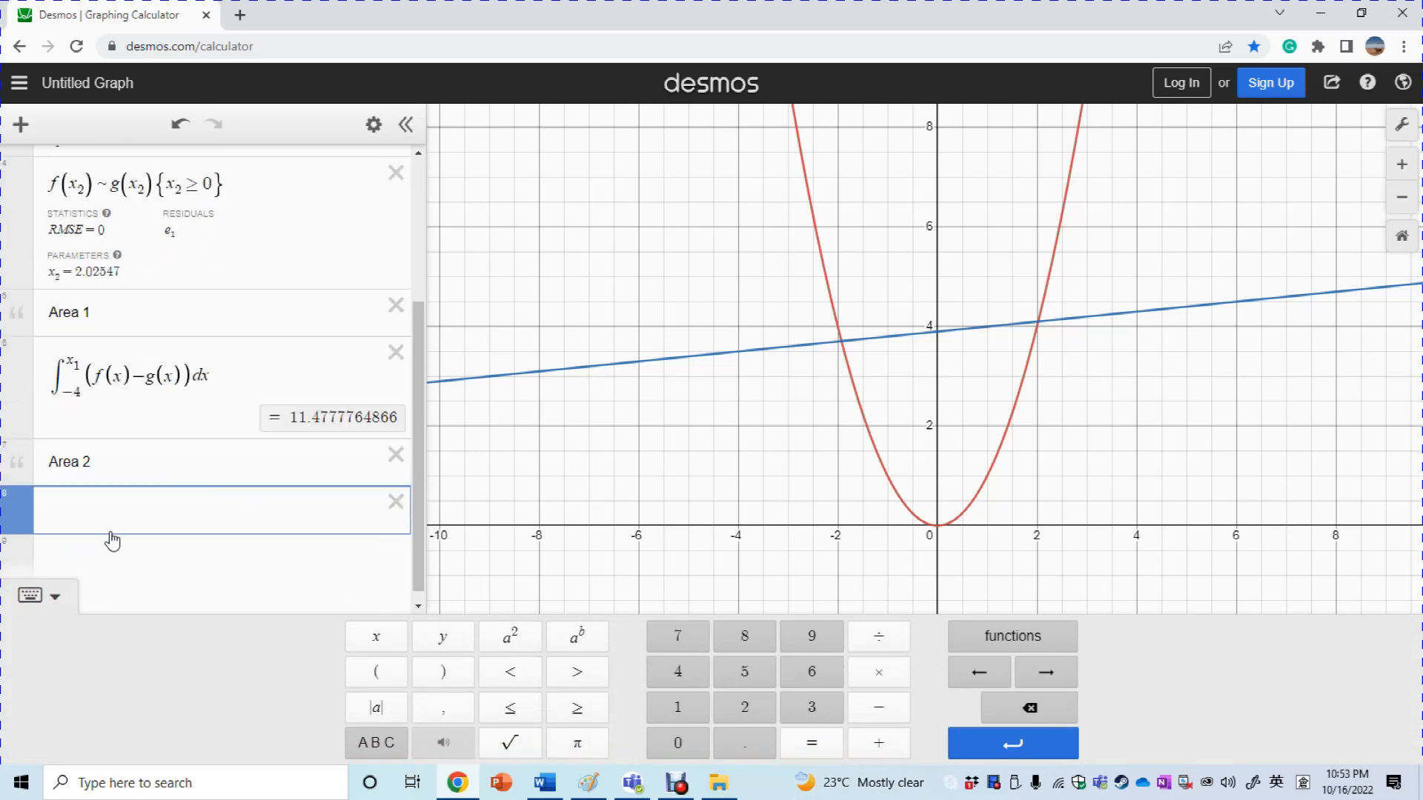
key(ctrl+v)
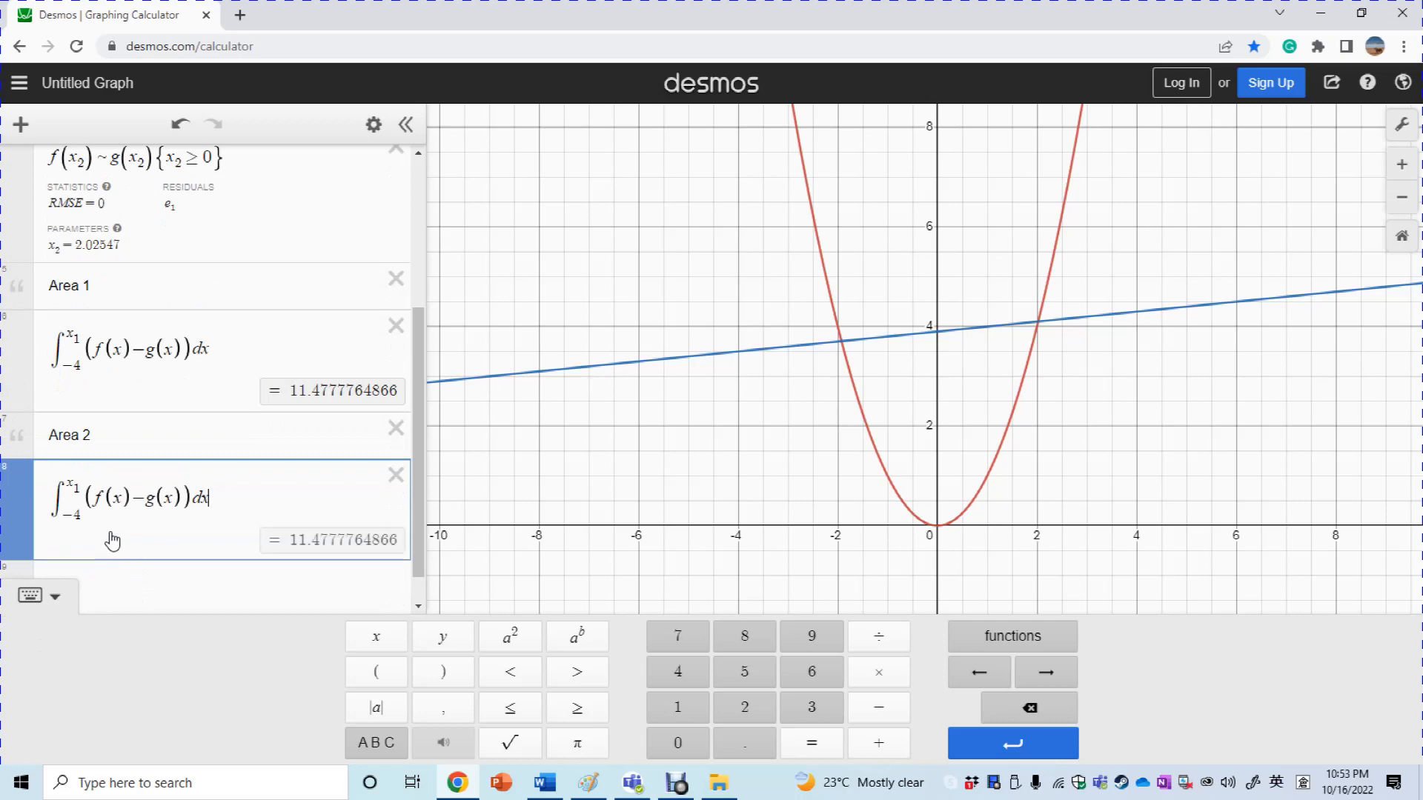
click(52, 599)
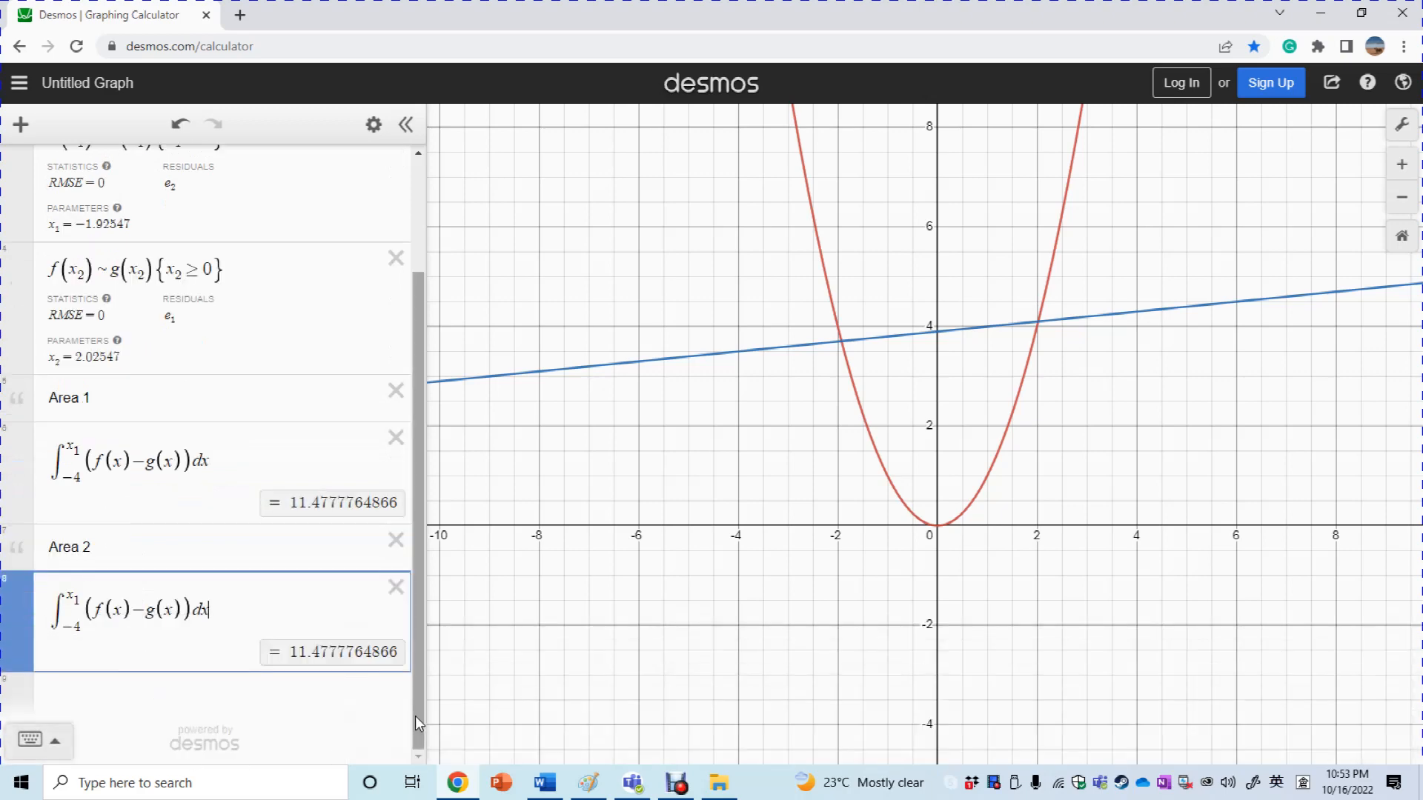
Change the pasted integral's limits from −4..x₁ to x₁..x₂, giving −10.2790529733
click(80, 623)
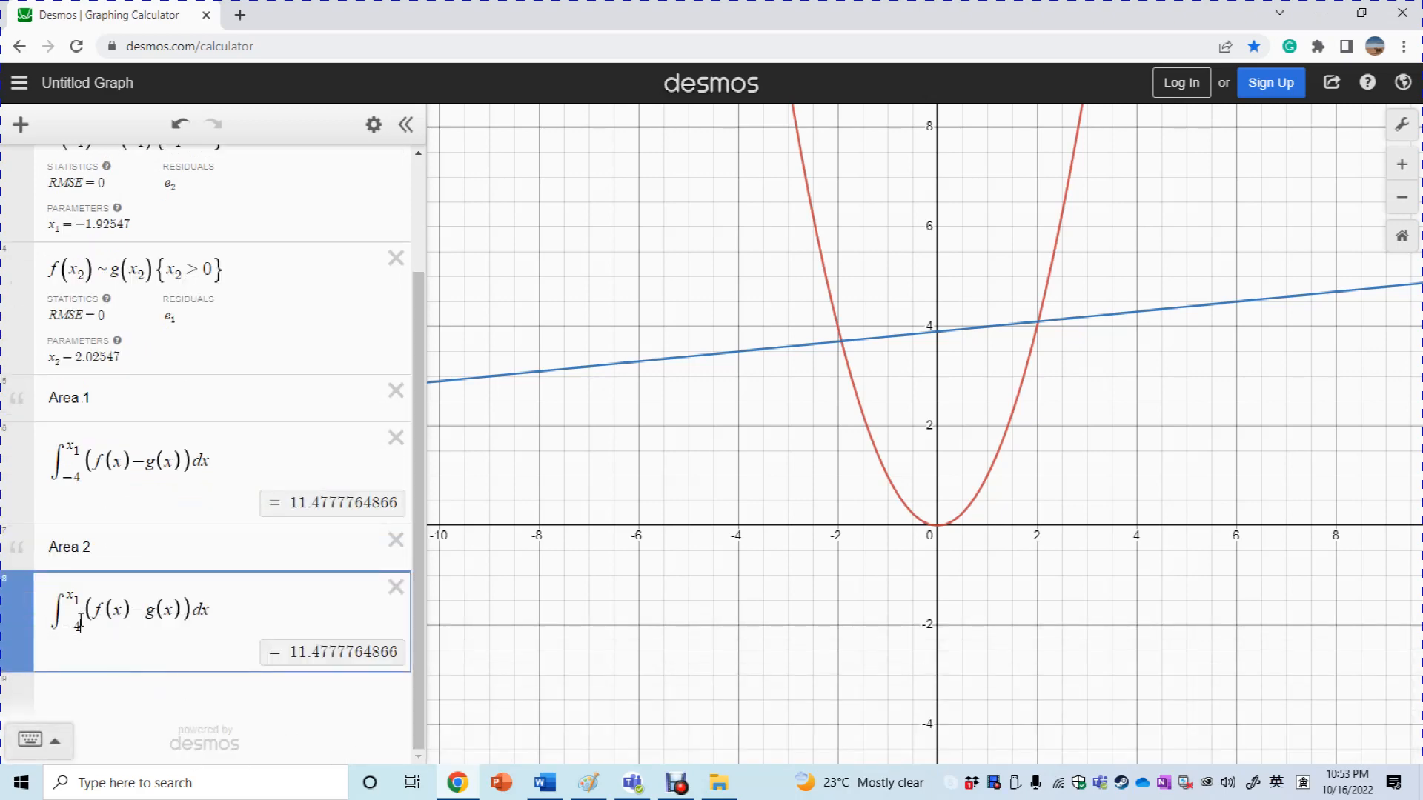
key(BackSpace)
text(x1)
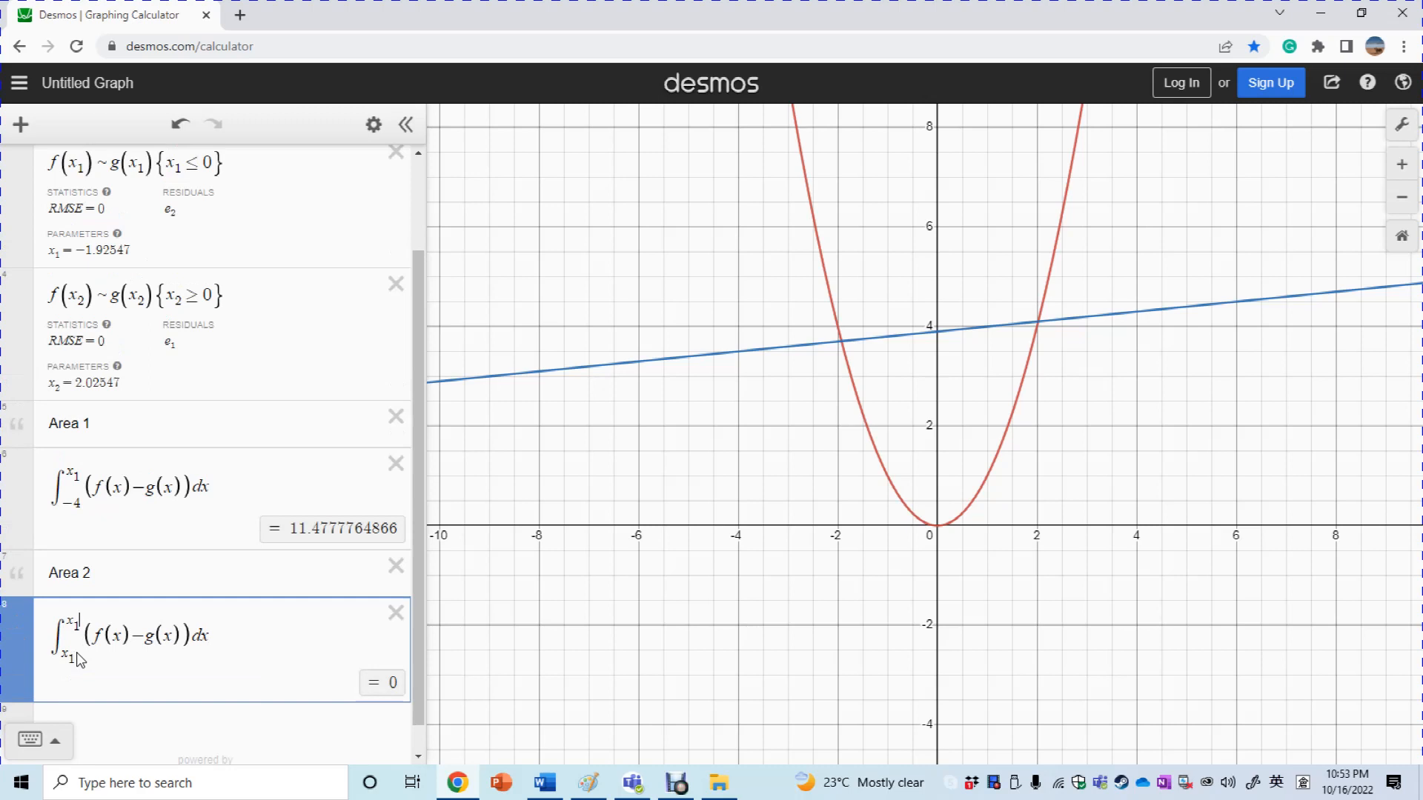
key(Up)
key(Left)
key(BackSpace)
text(2)
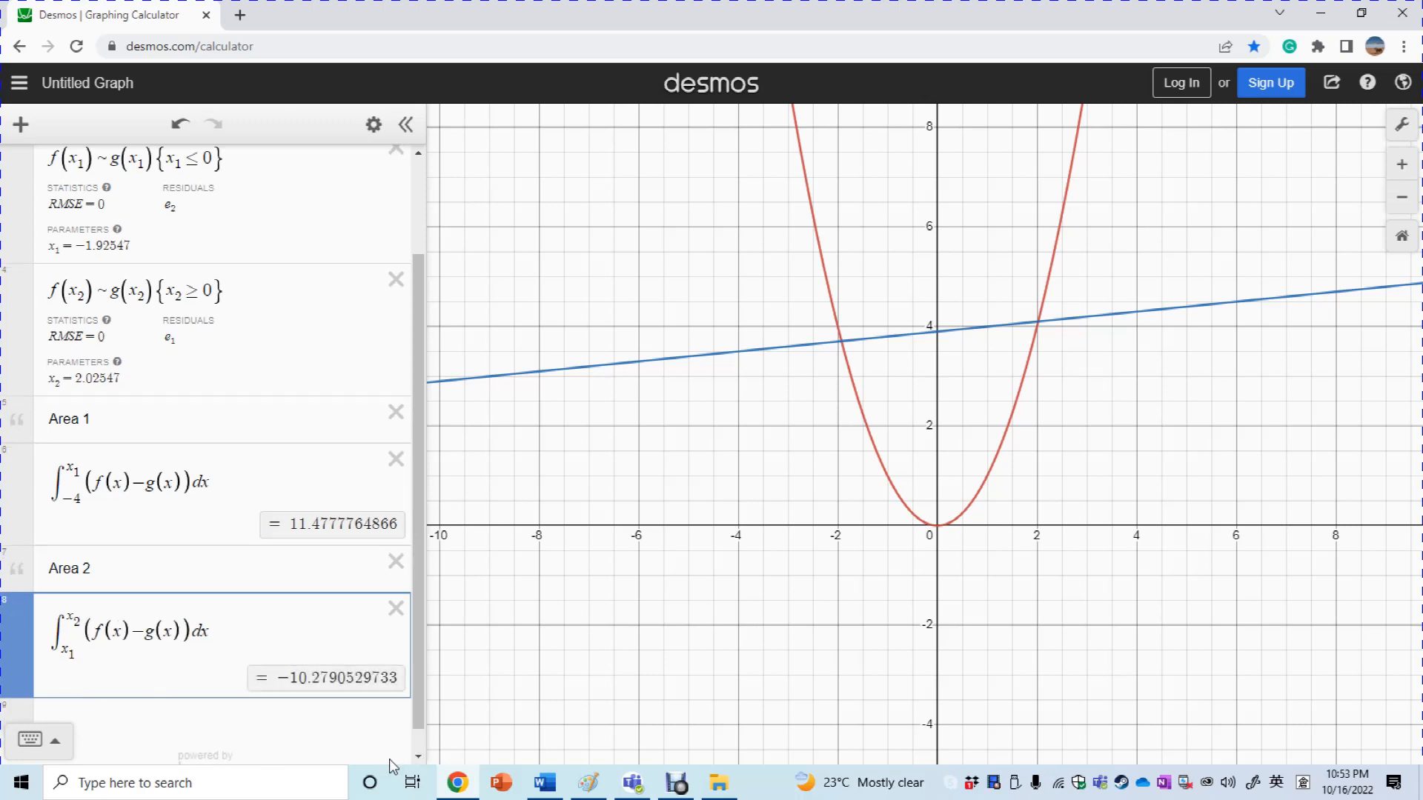
click(418, 757)
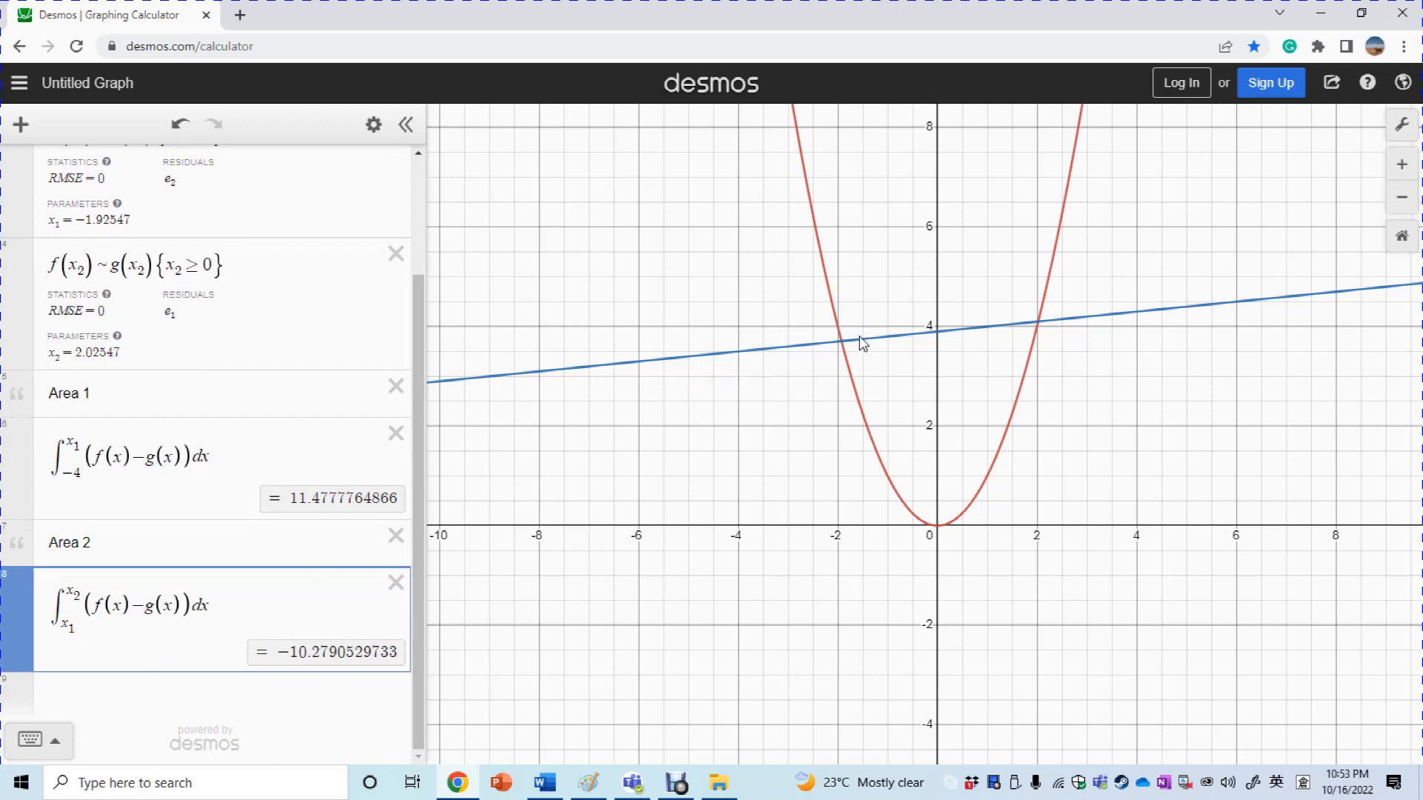
click(841, 343)
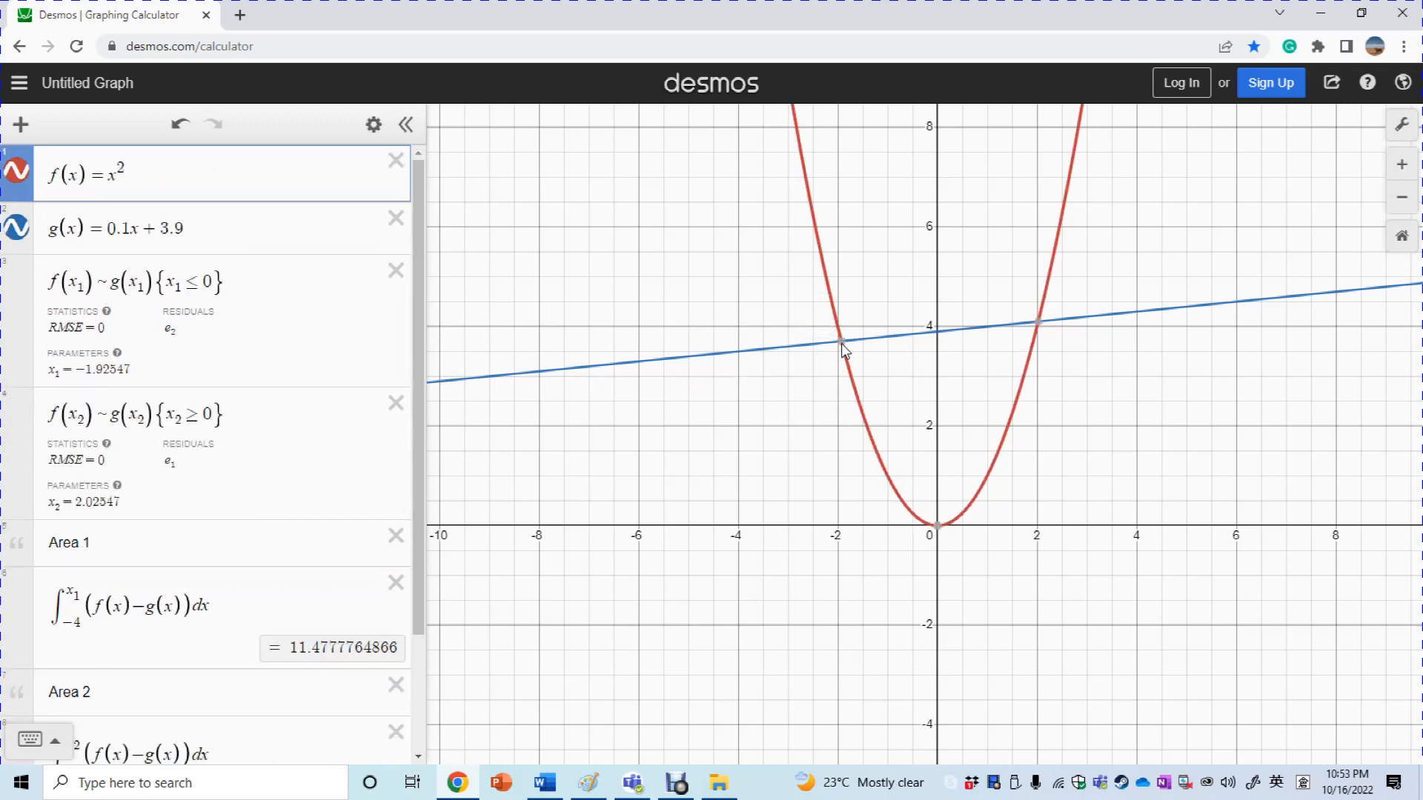
click(841, 343)
click(1038, 323)
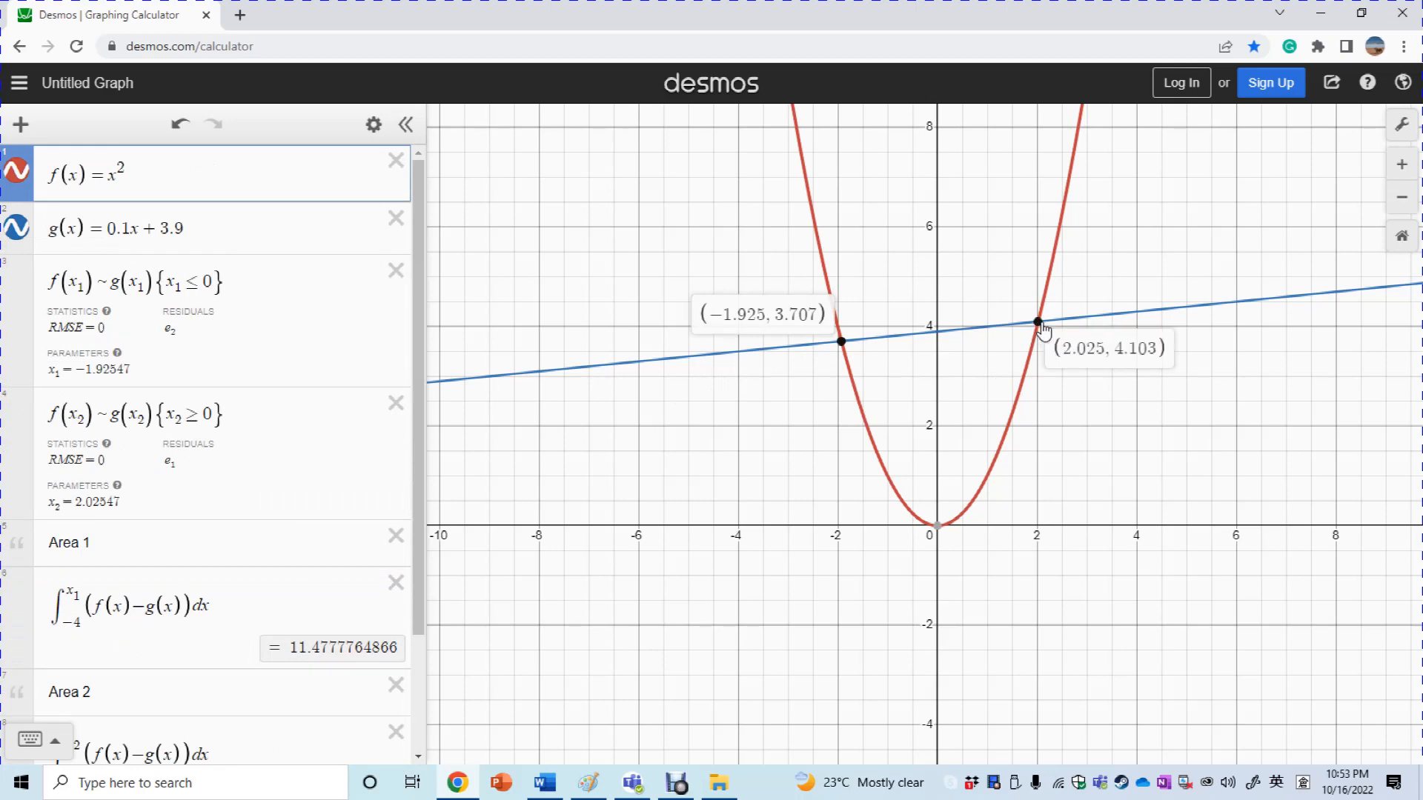
click(416, 695)
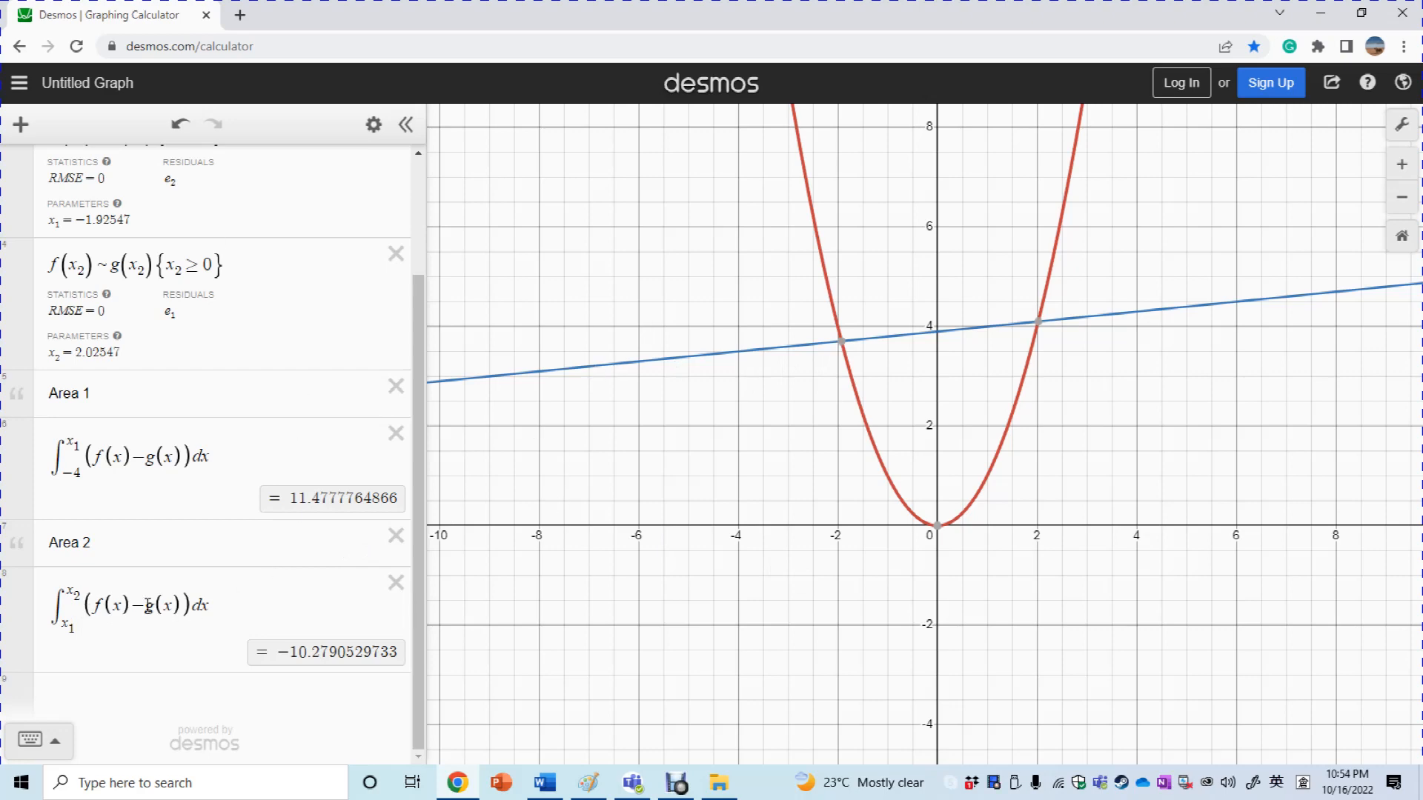
Add an 'Area 3' note at the end of the list, with a new row beneath it
click(229, 713)
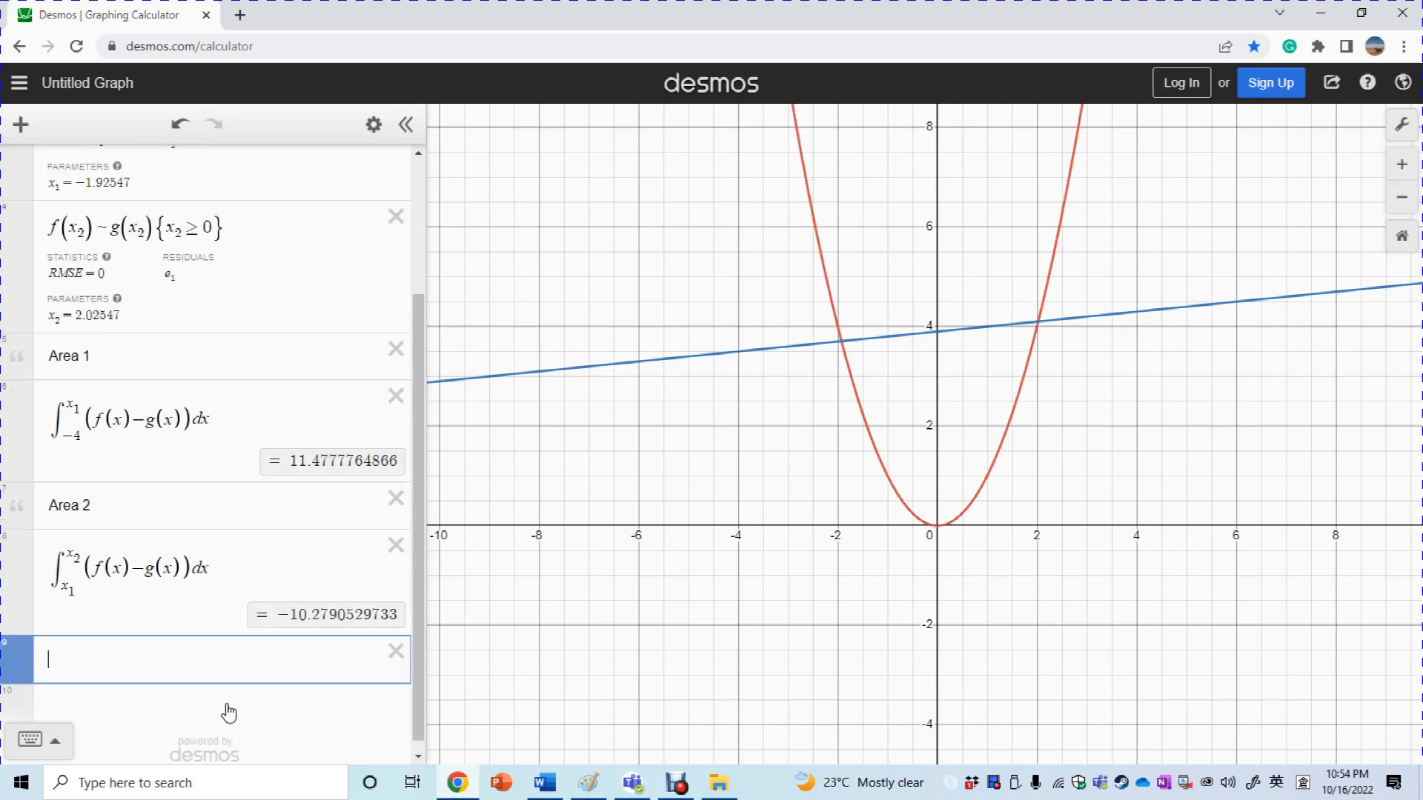
click(20, 125)
click(49, 215)
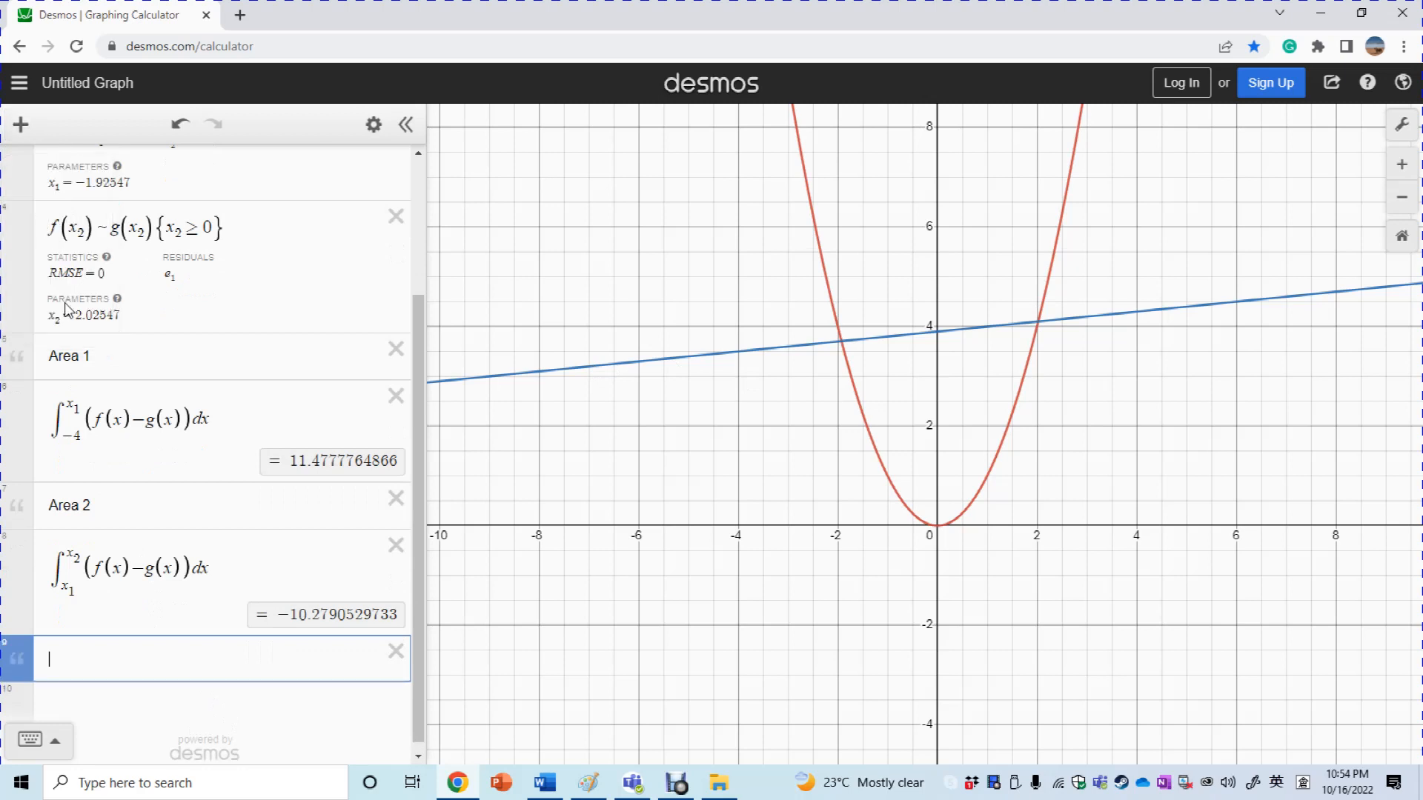
text(Area 3)
click(134, 696)
Paste a copy of the Area 2 integral into the row under Area 3
drag(49, 537, 229, 536)
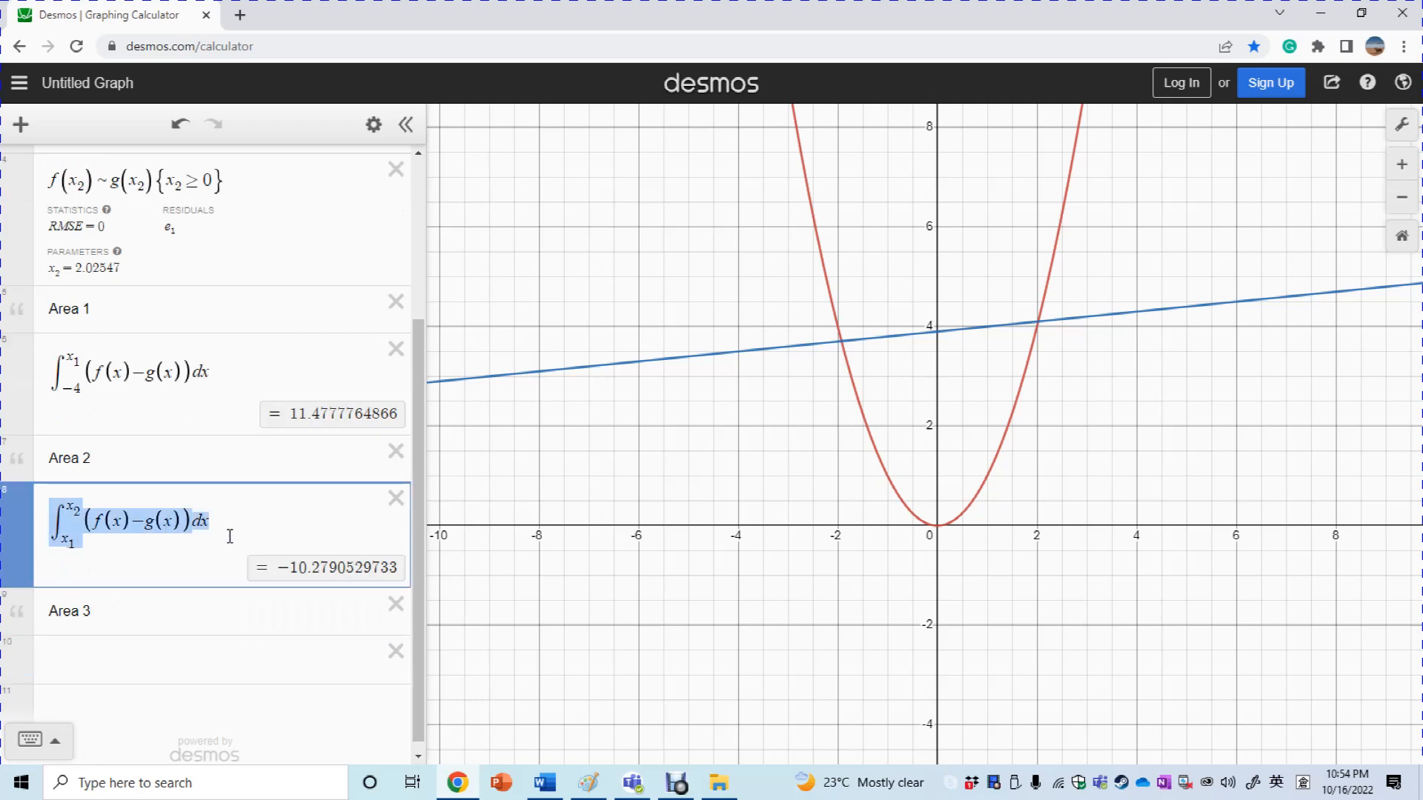
click(175, 654)
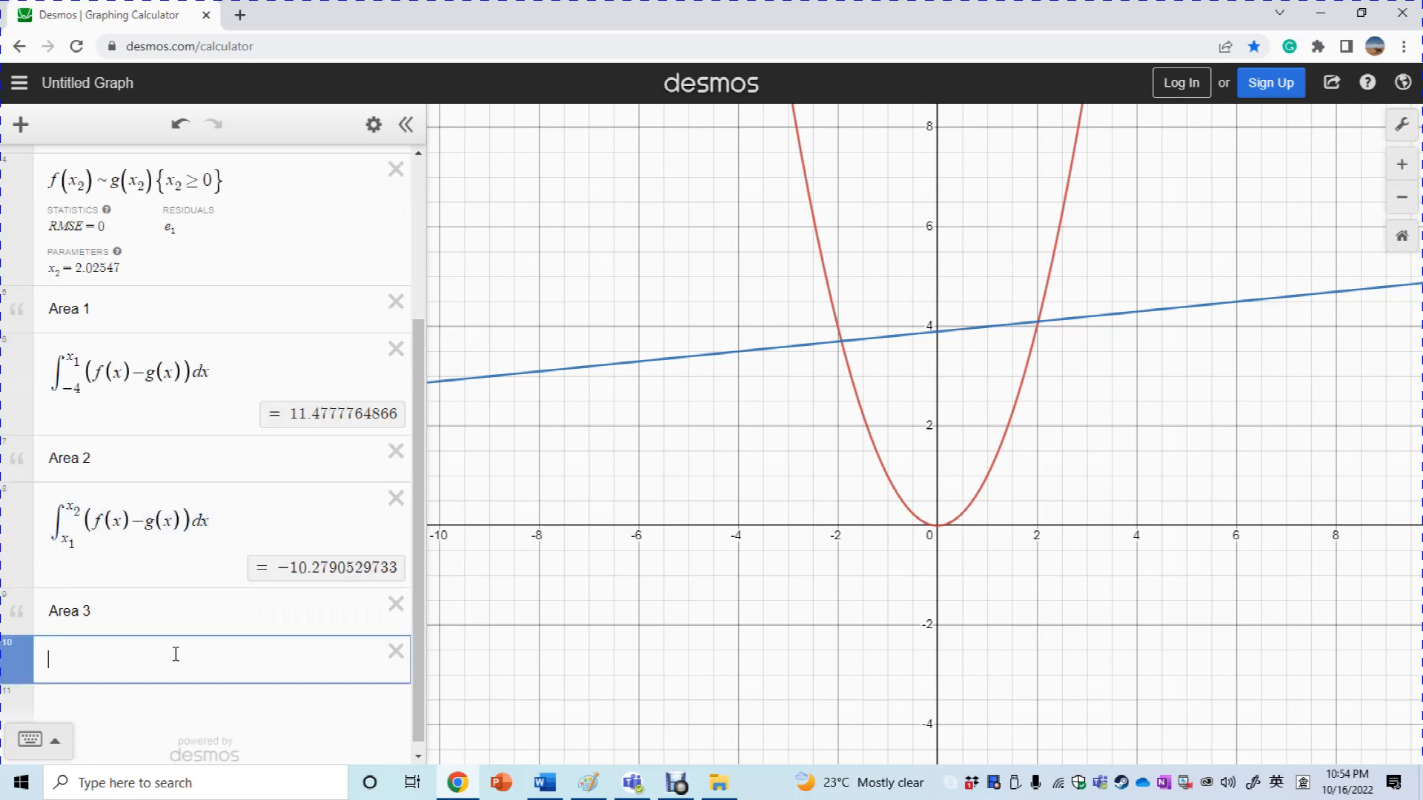
text(\int_{x_1}^{x_2}(f(x)-g(x))dx)
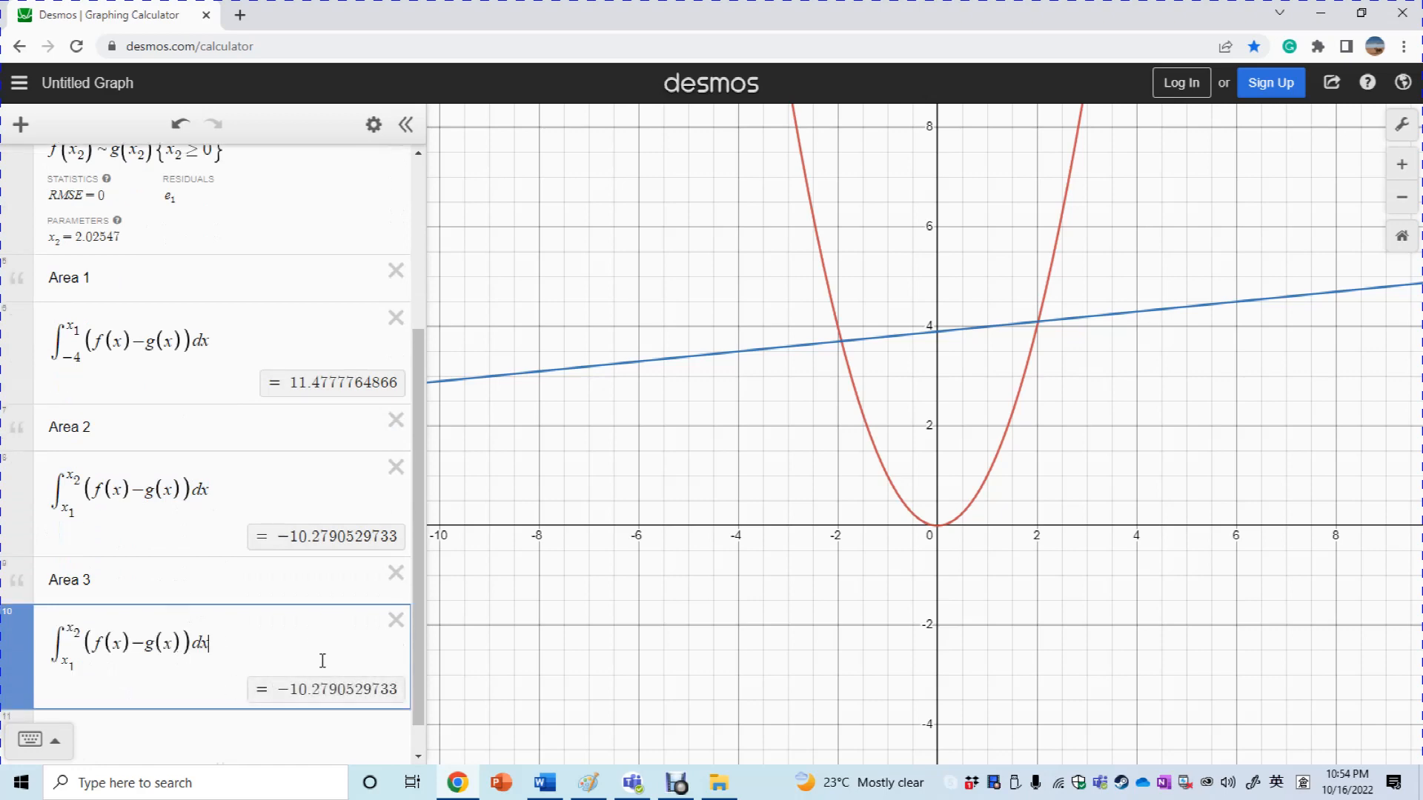
mouse_move(548, 793)
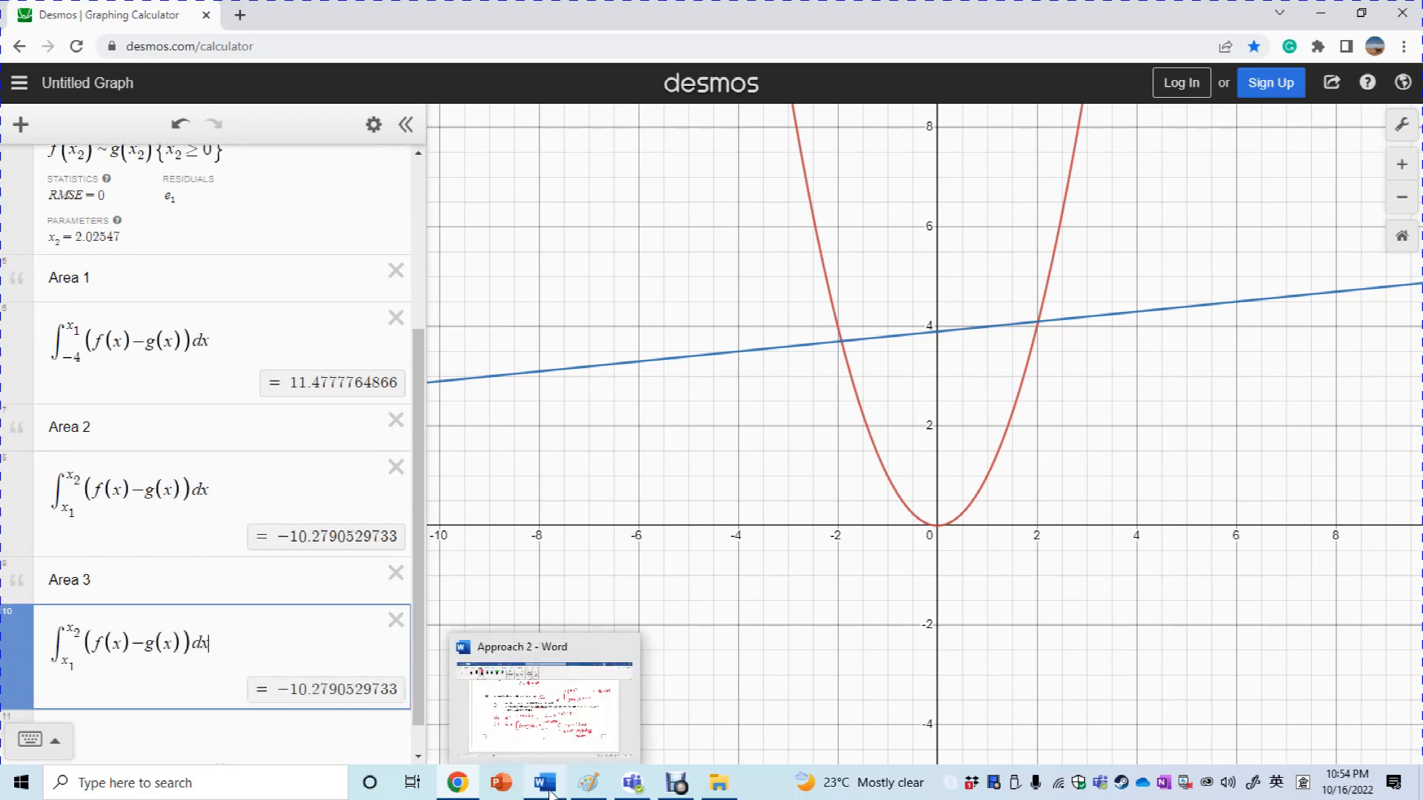
click(562, 754)
drag(1417, 280, 1417, 209)
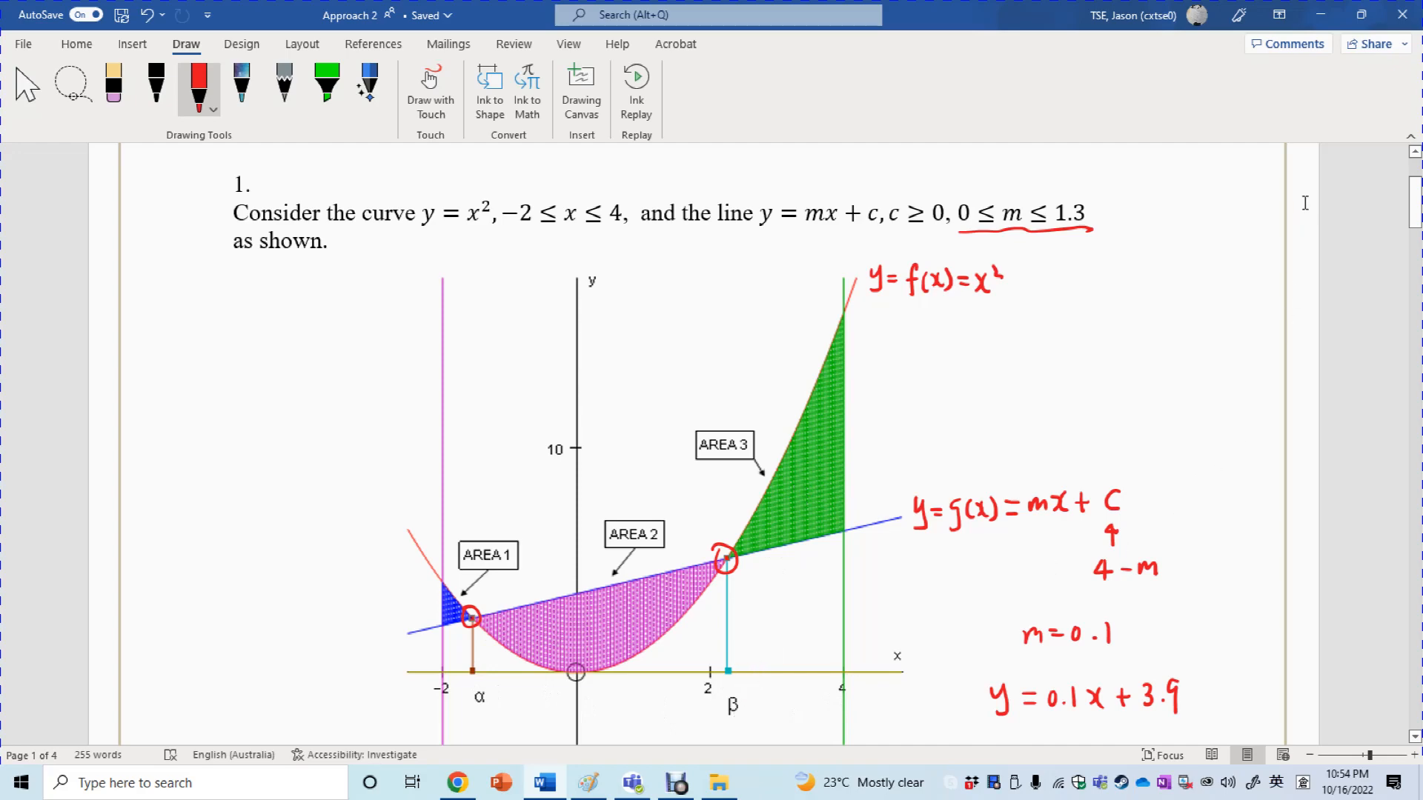
click(1320, 14)
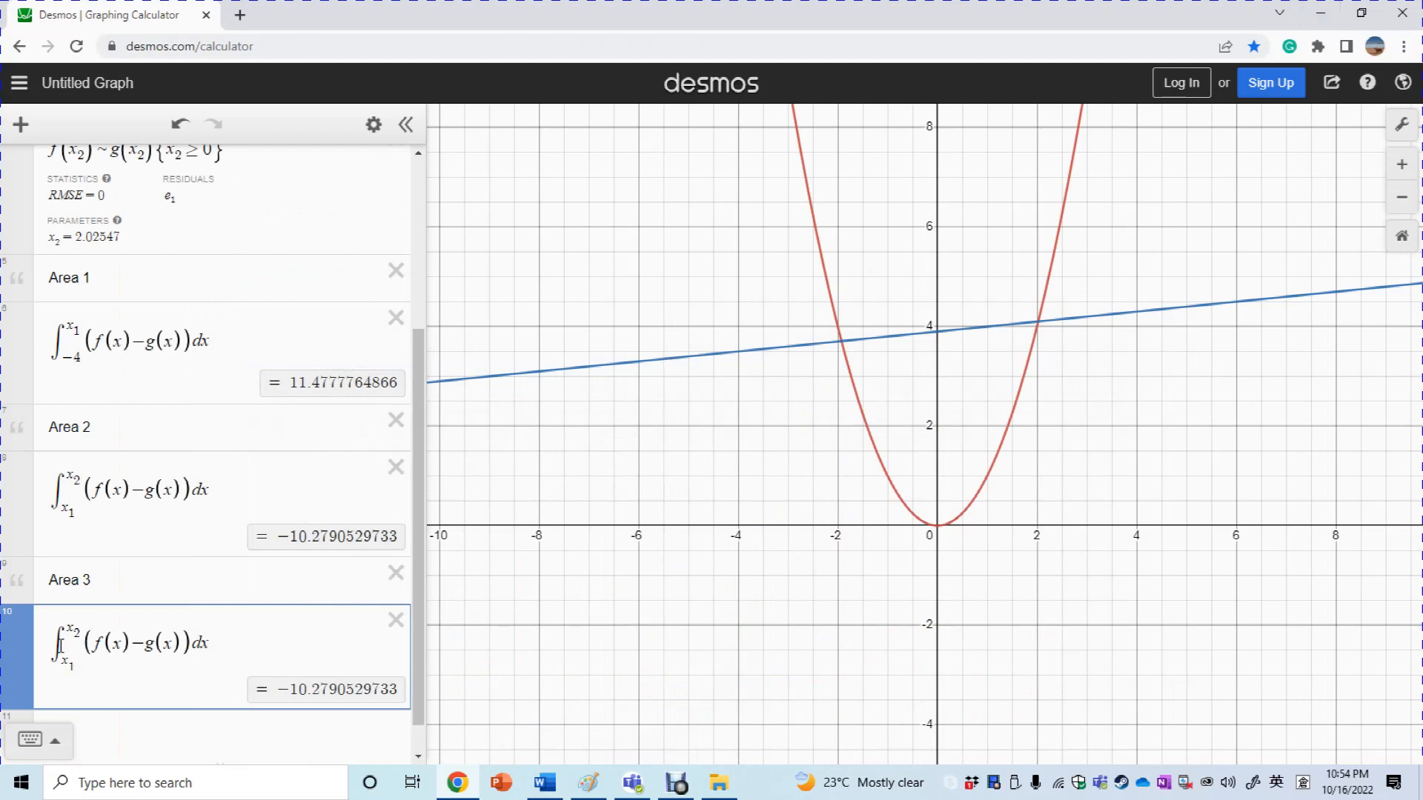
Set the Area 3 integral's limits to x₂ and 4, giving 10.2679431533
drag(63, 661, 80, 667)
text(2)
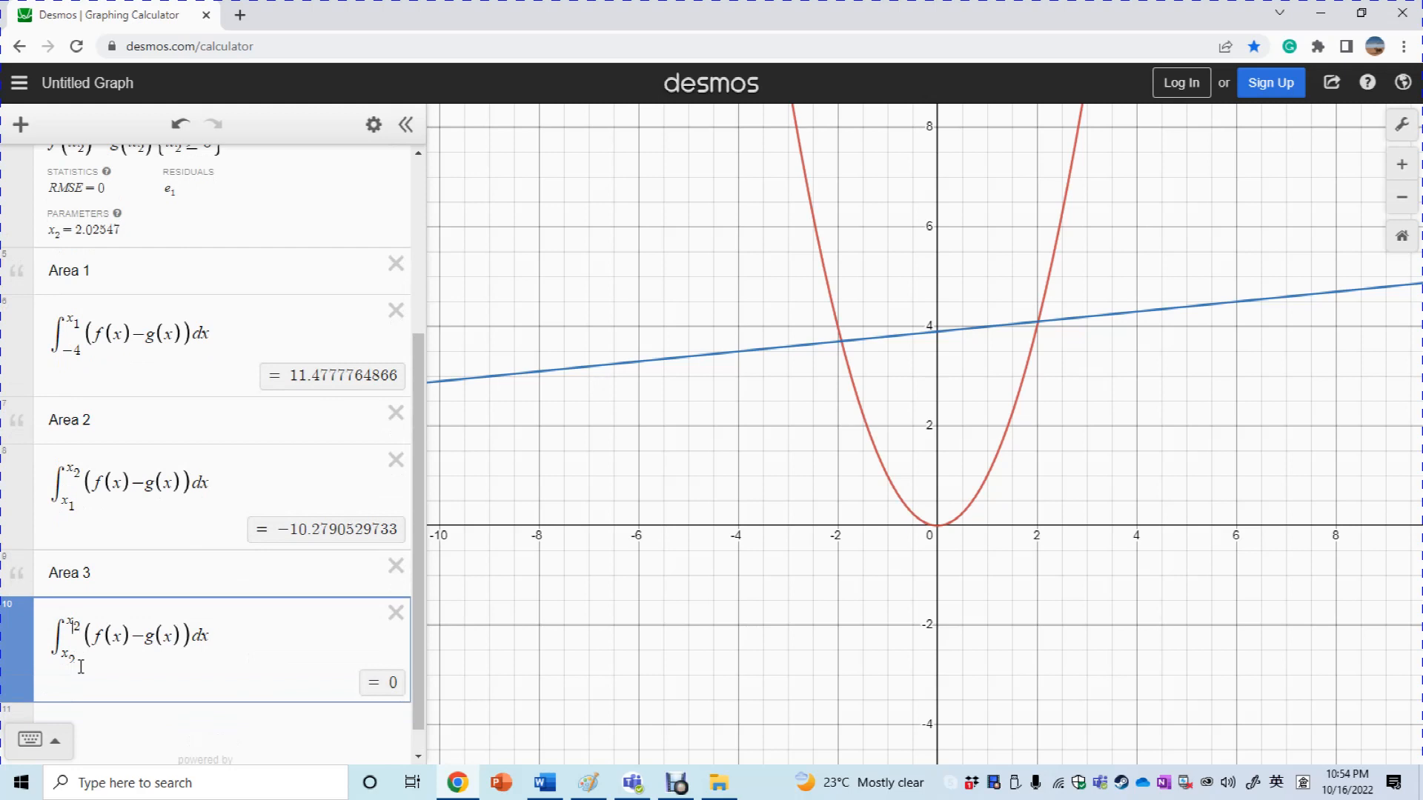
key(BackSpace)
key(BackSpace)
text(4)
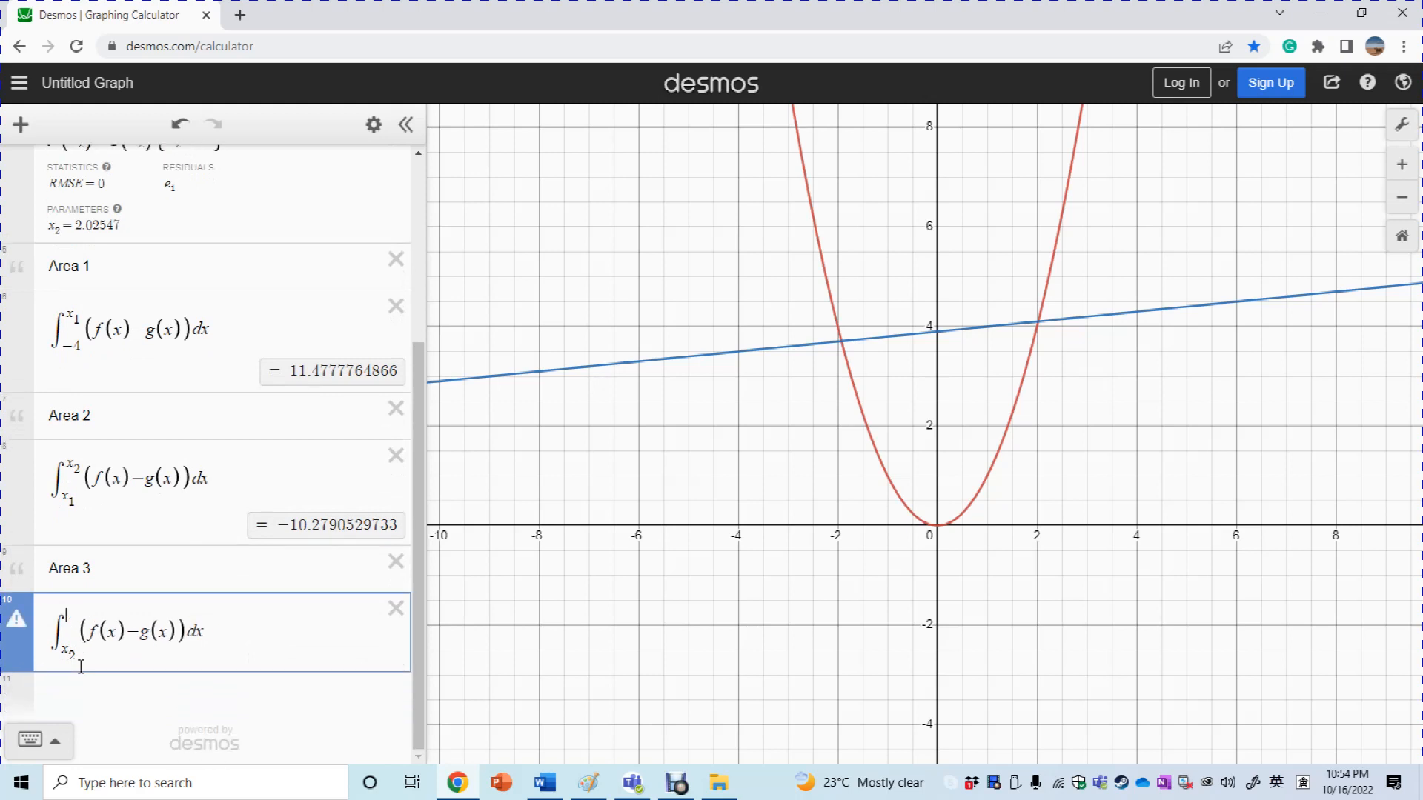
click(571, 685)
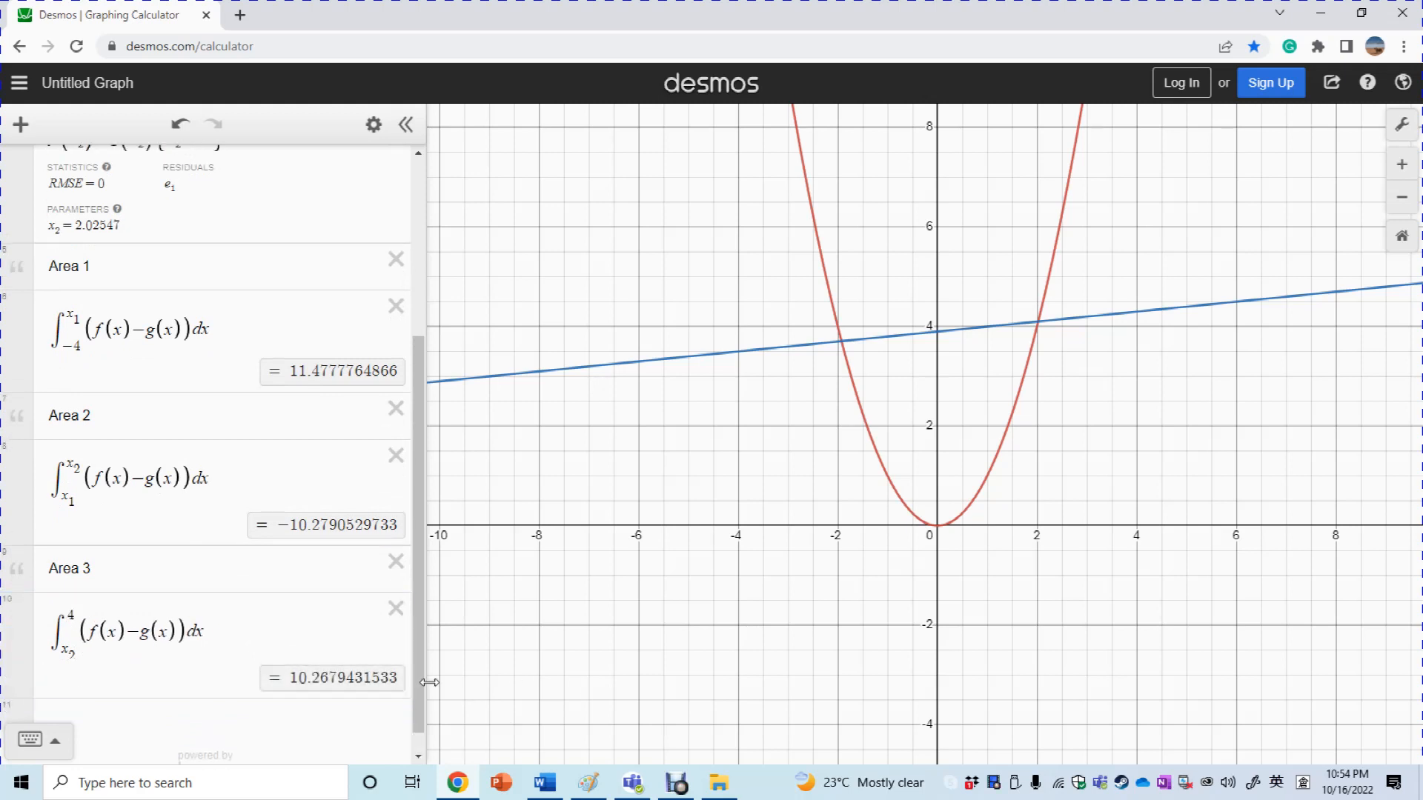
scroll(407, 729, down, 1)
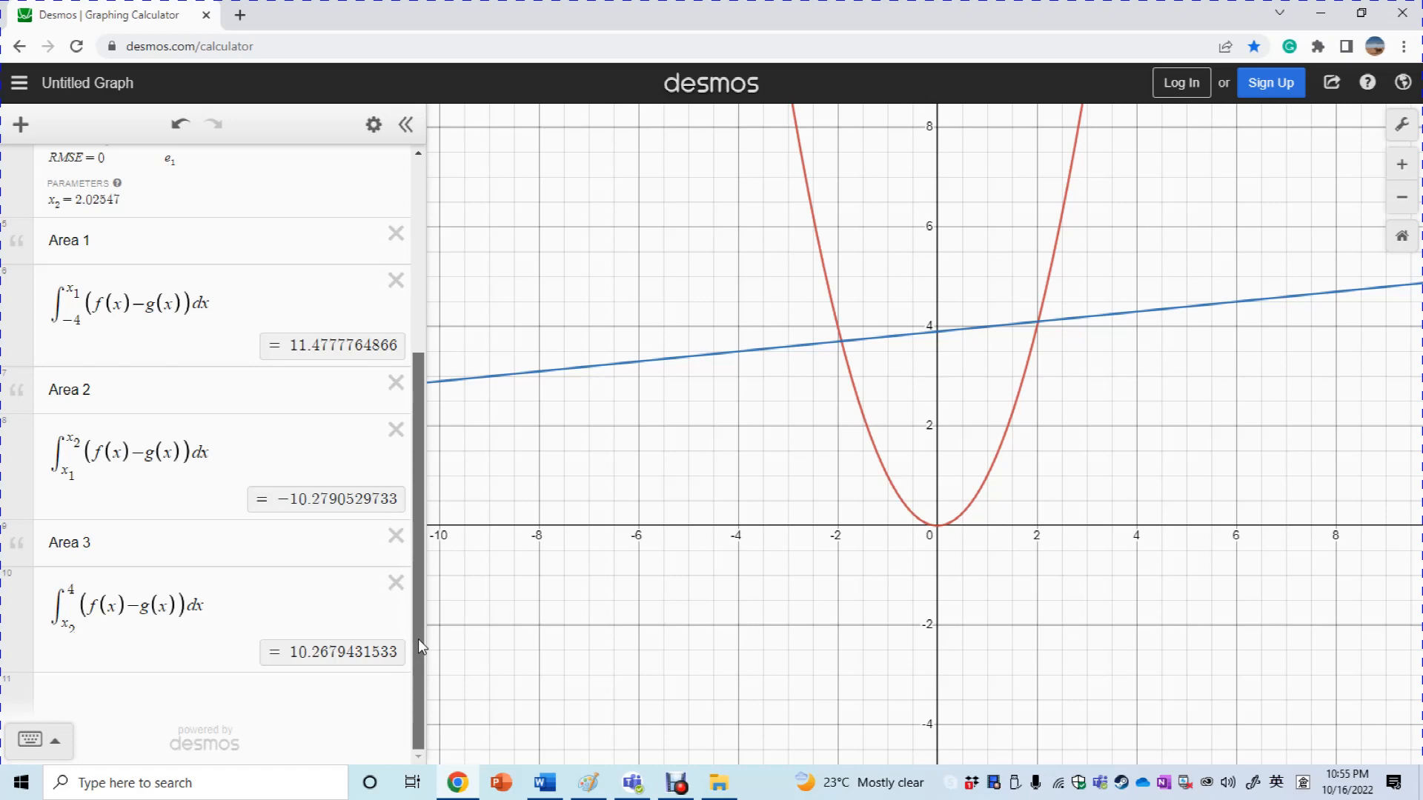
Recheck the Area 3 integral's limits and scroll through the expression list
scroll(418, 618, up, 1)
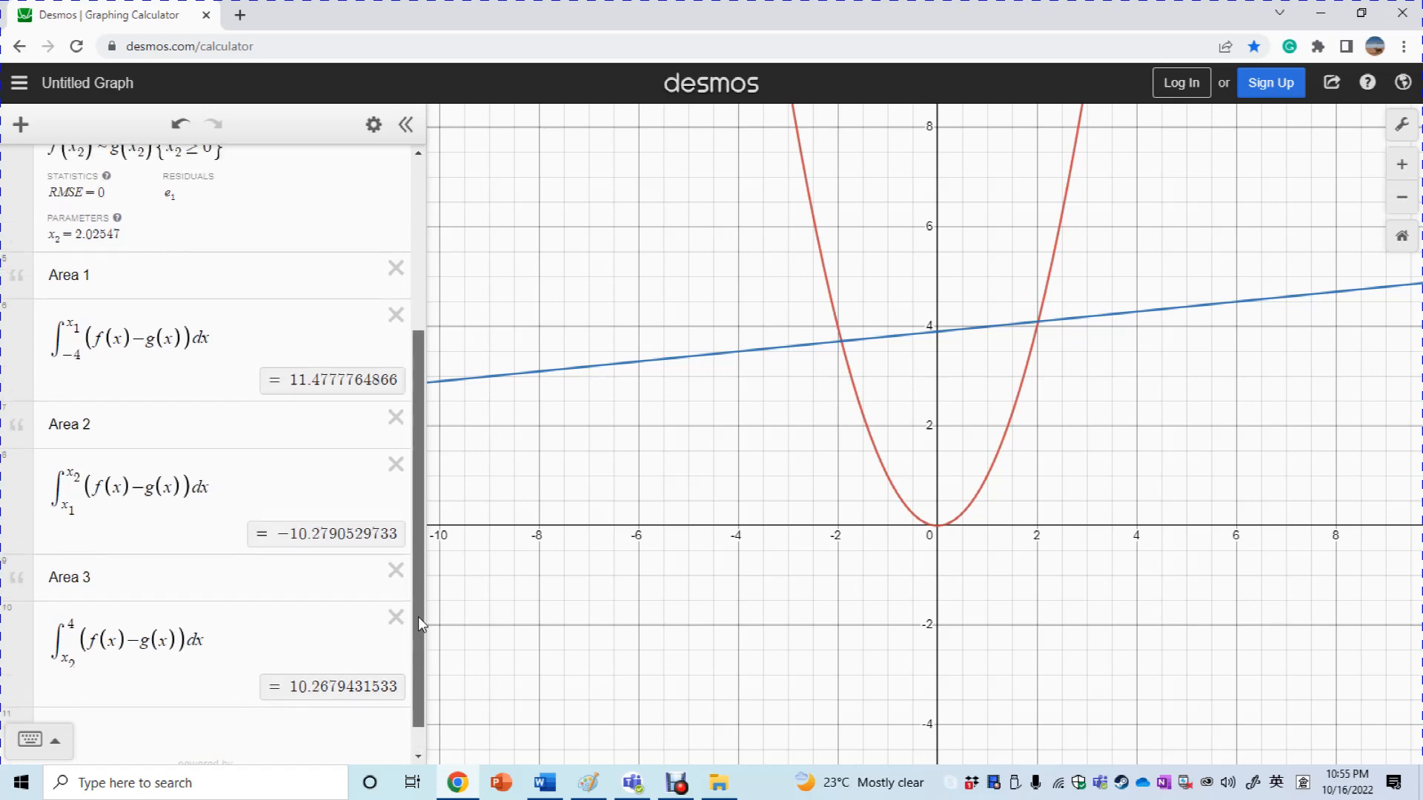
scroll(418, 616, down, 1)
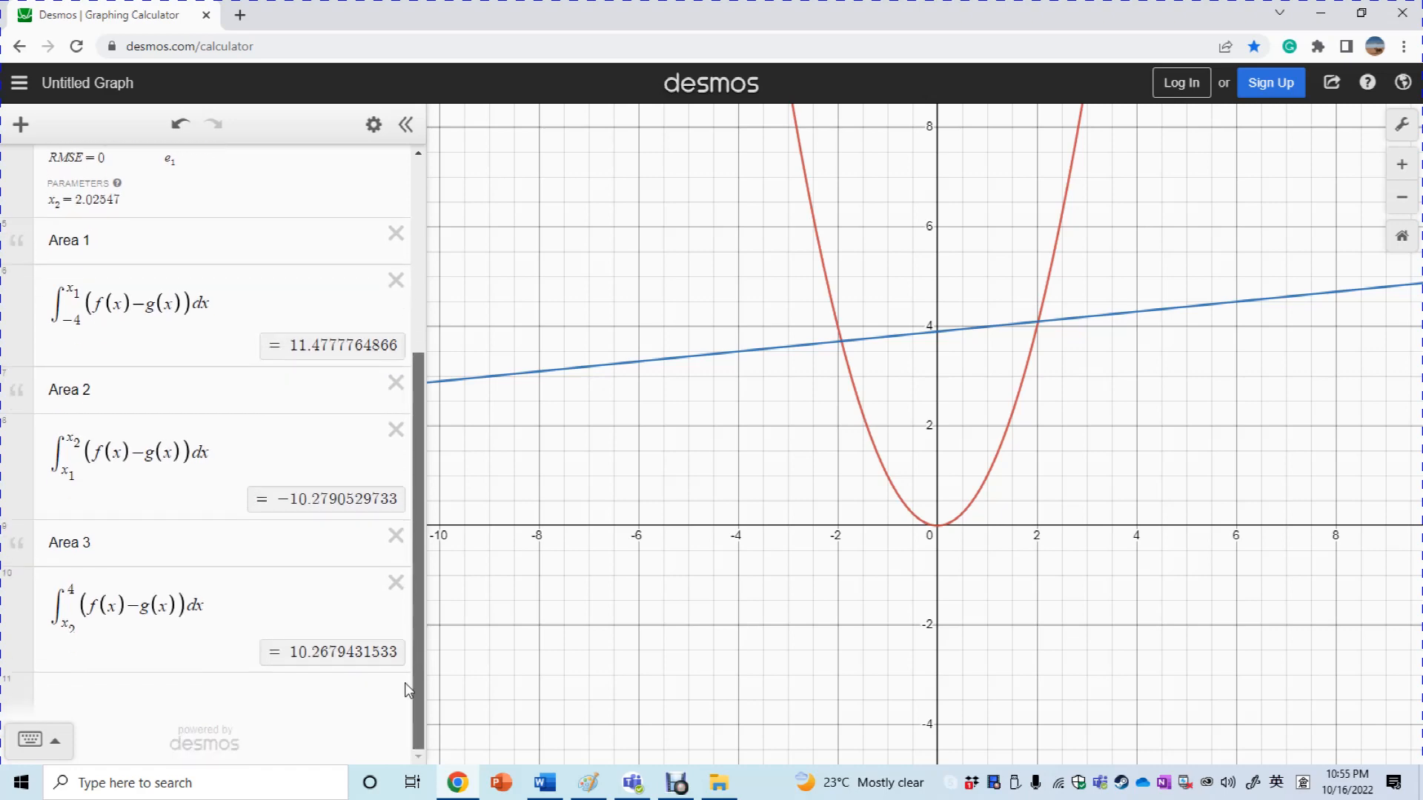
click(73, 637)
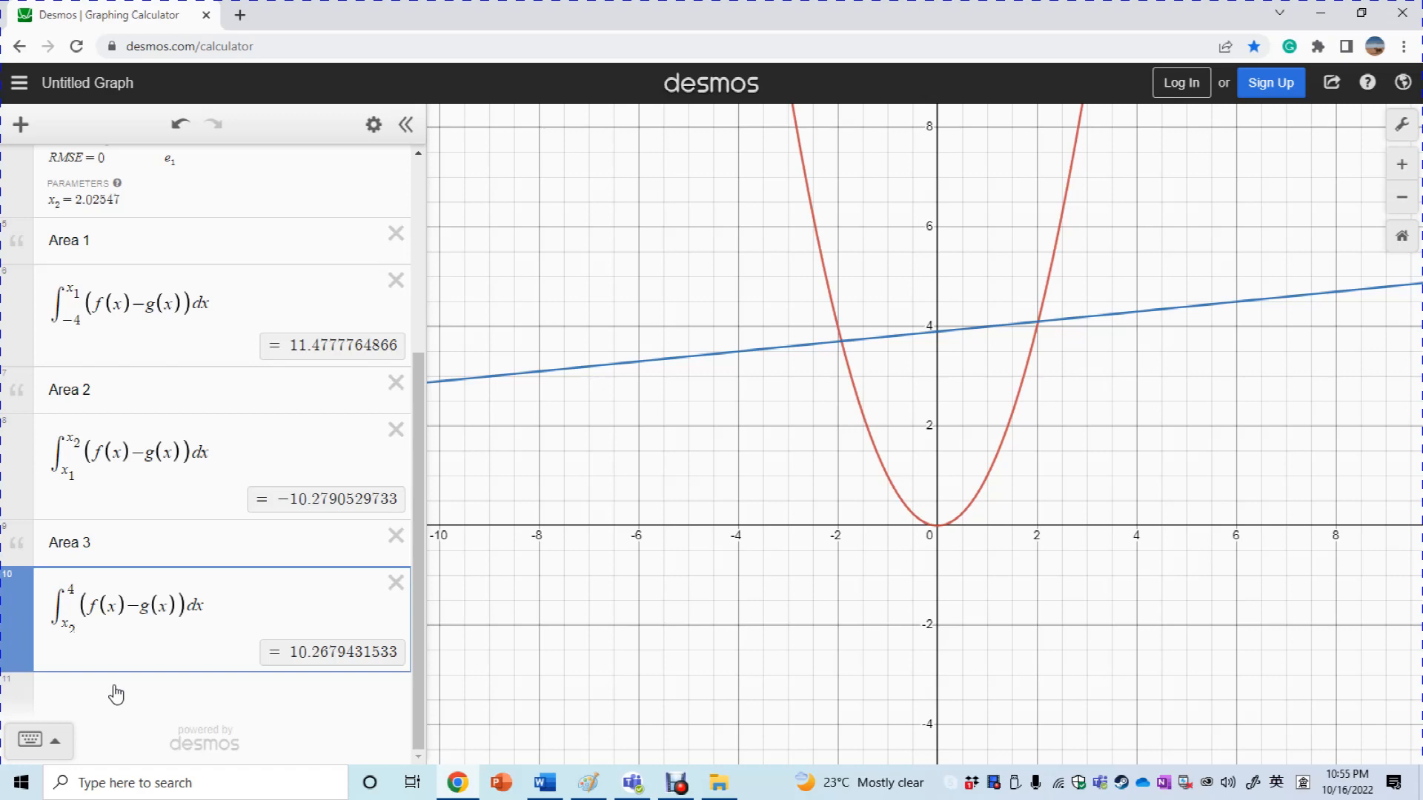
drag(420, 497, 455, 283)
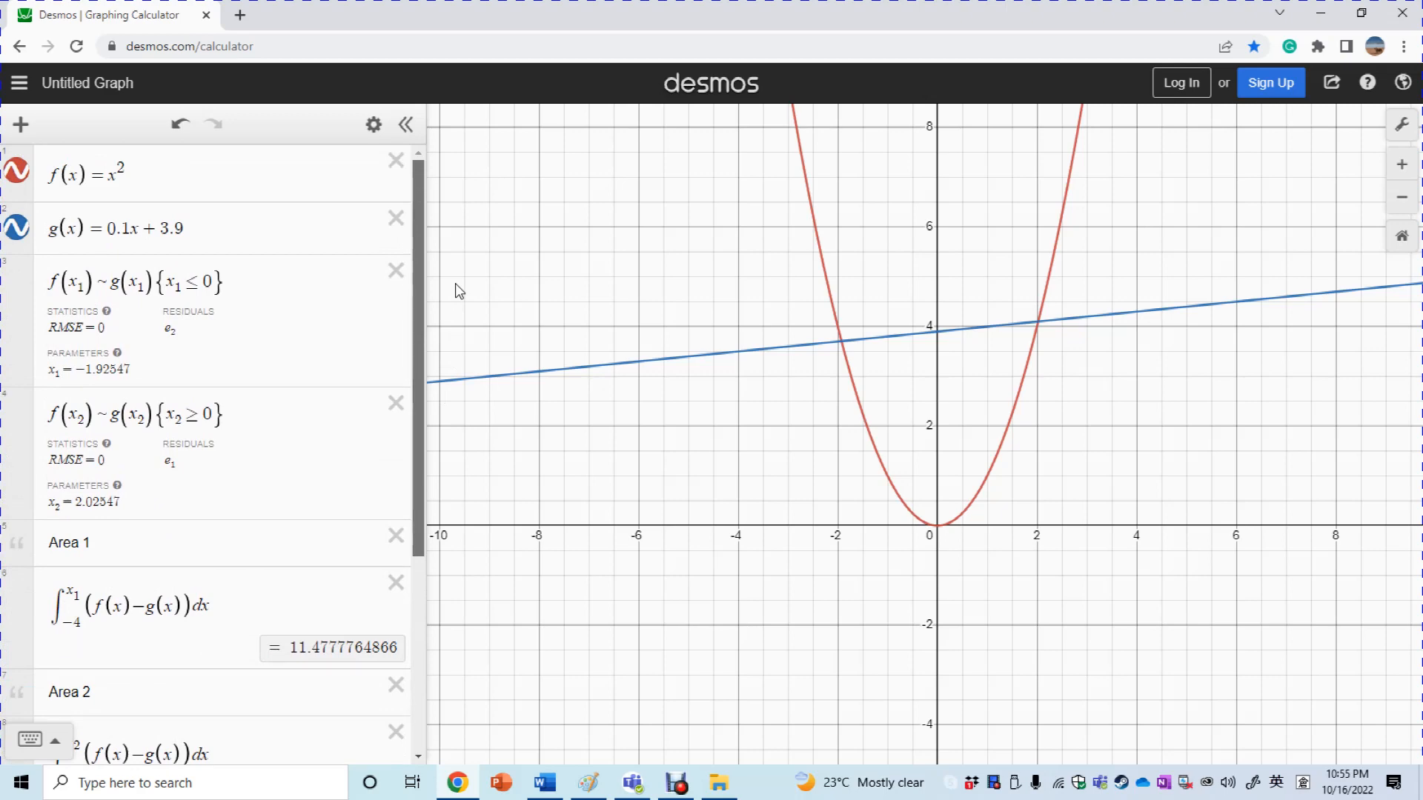
drag(455, 283, 443, 614)
click(677, 783)
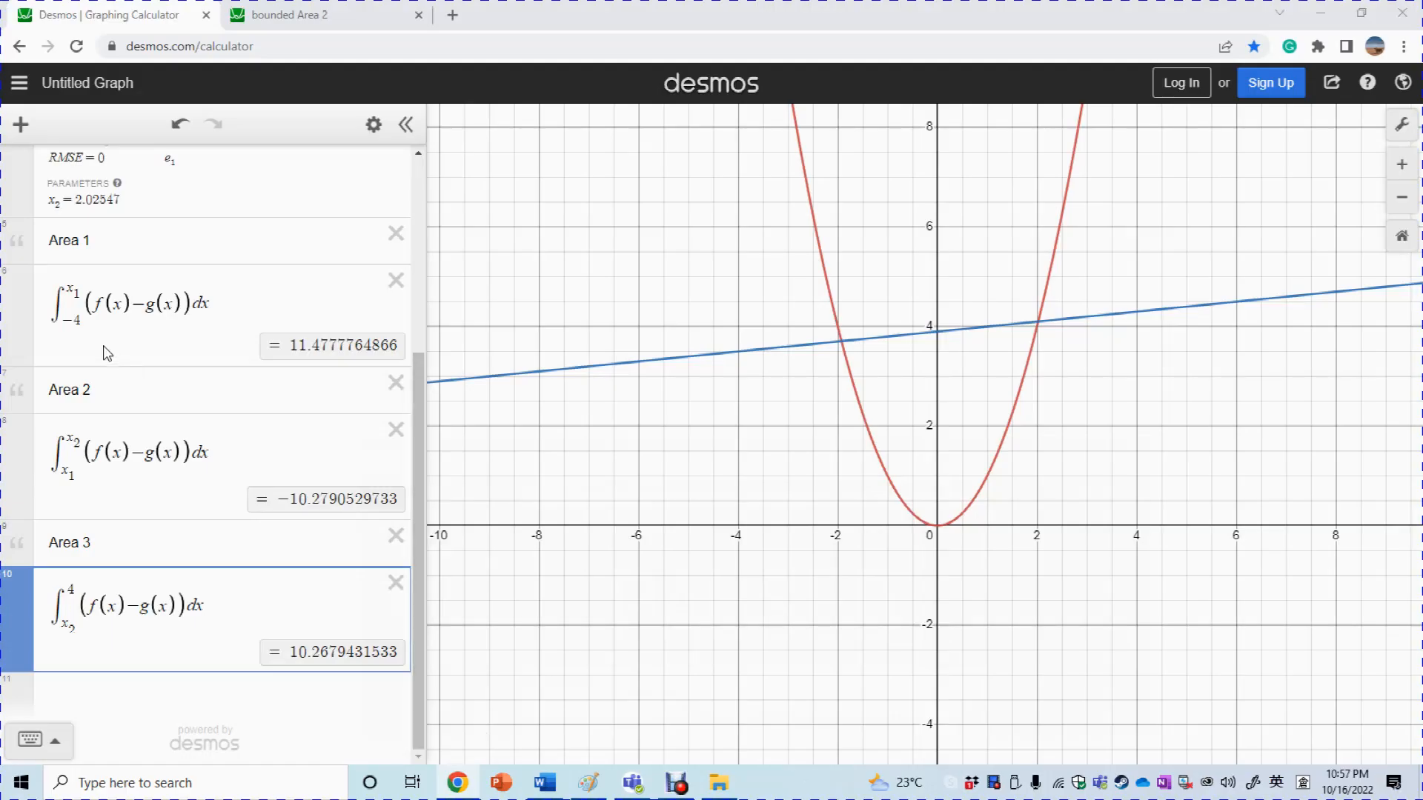
Change Area 1's lower limit from −4 to −2, giving 0.0111098199802, then bring up Word
click(79, 320)
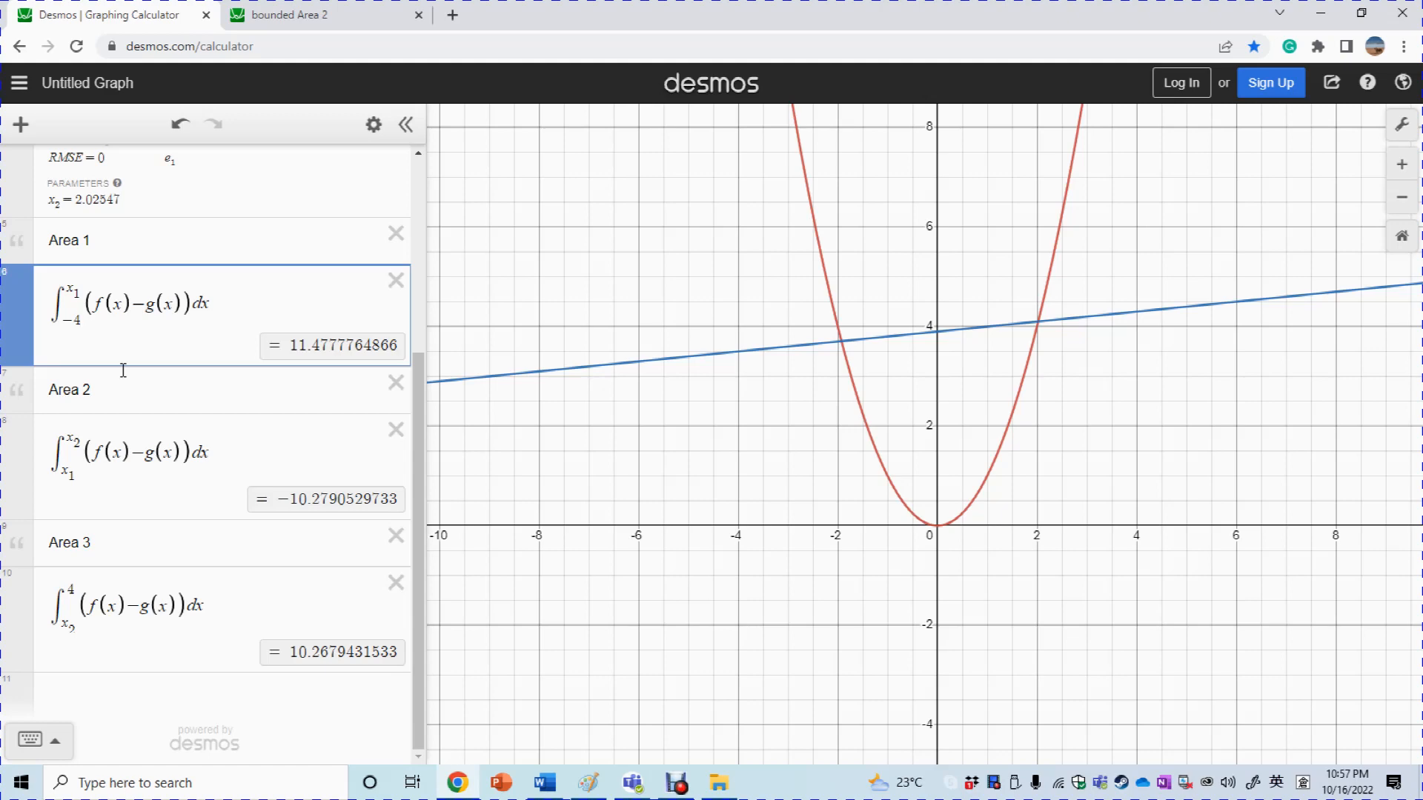
key(BackSpace)
text(2)
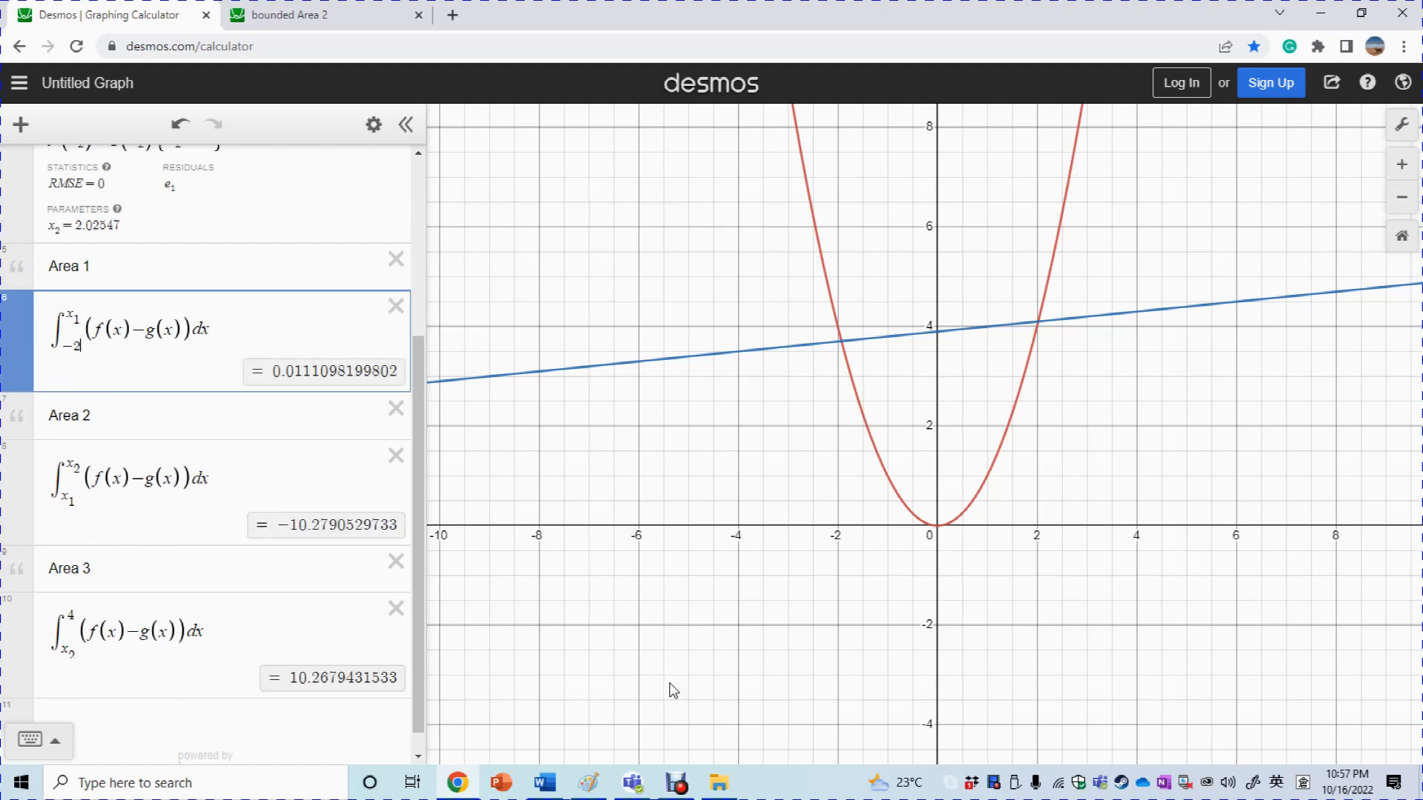
click(544, 782)
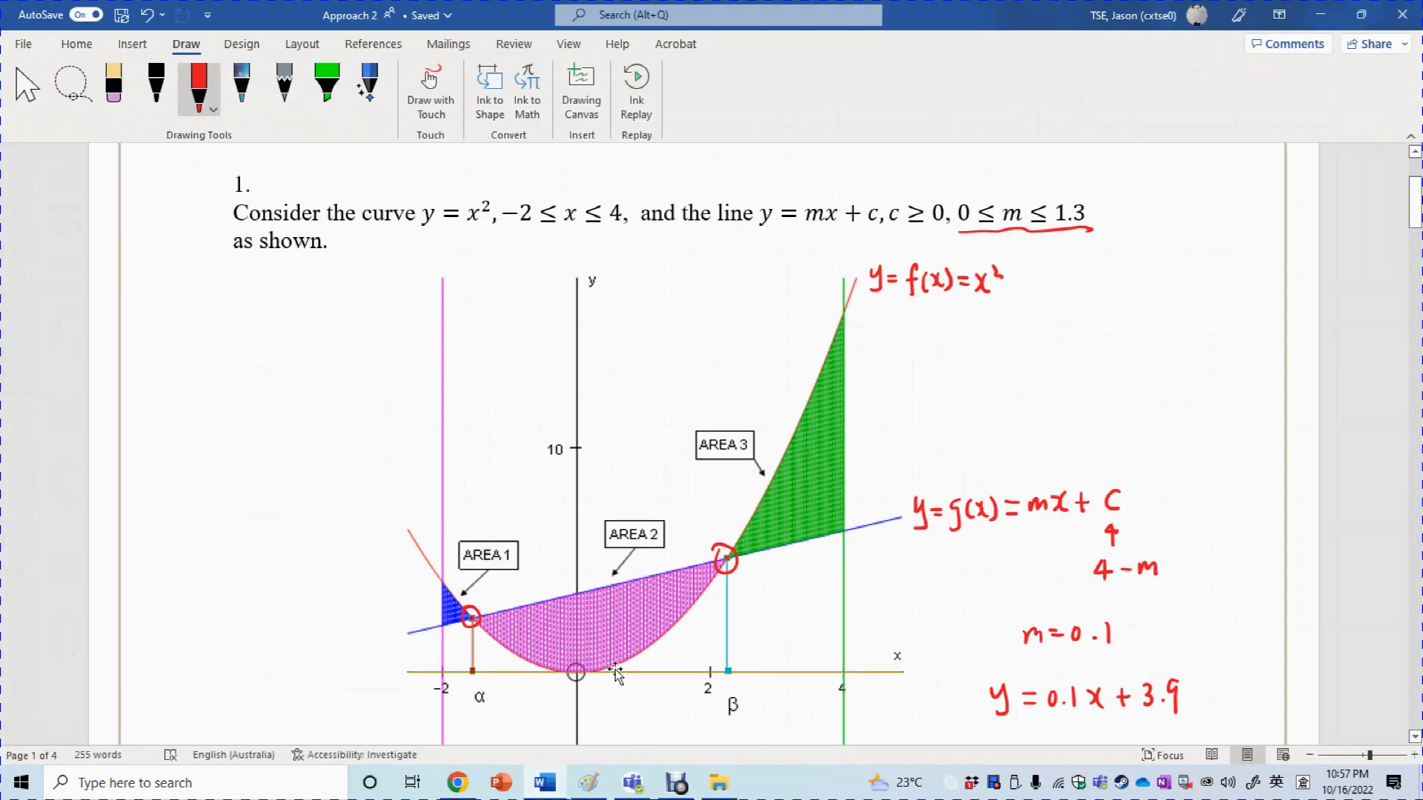
Scroll the Word answer sheet to review the shaded Area 1–3 diagram
drag(1418, 198, 1419, 211)
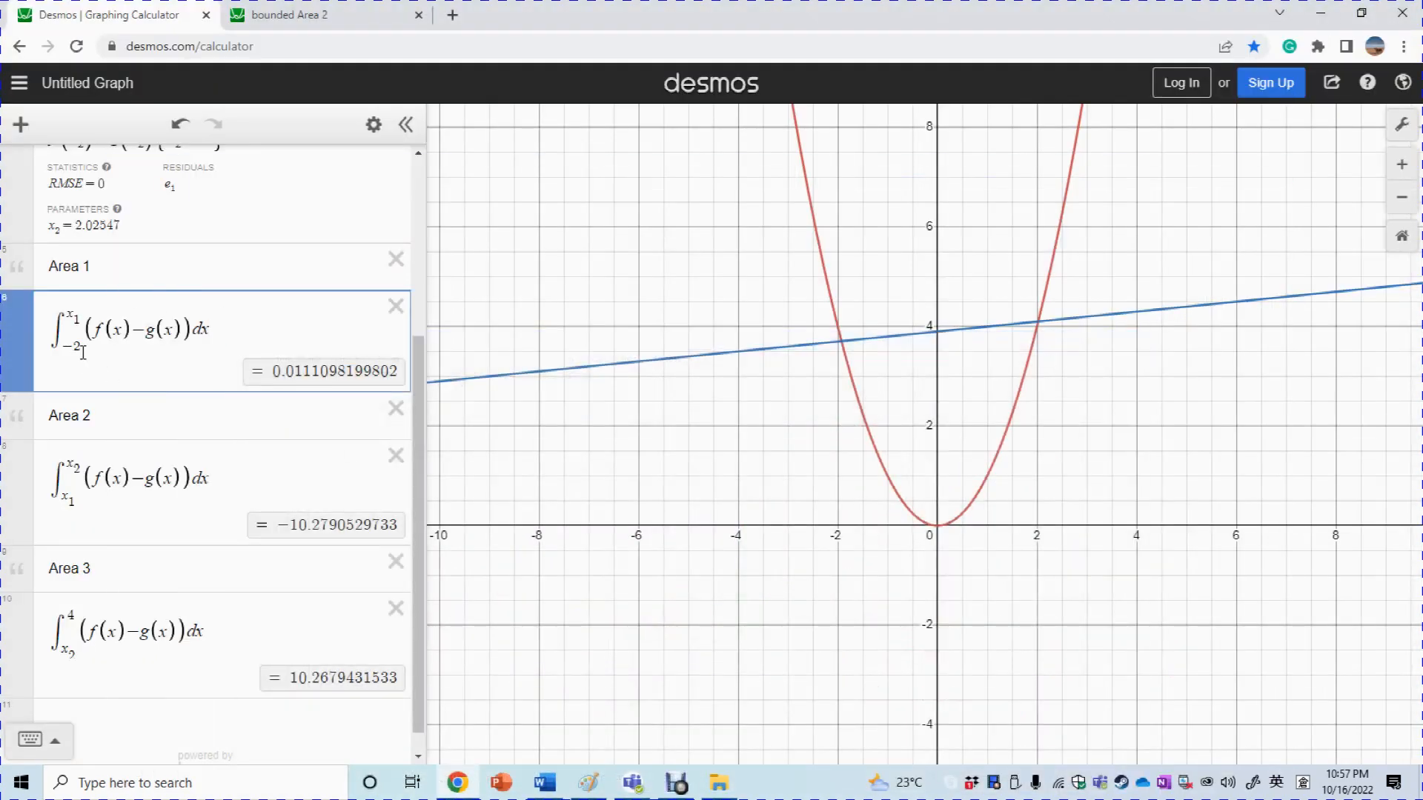
Scroll to the bottom of the expression list and start a new row below Area 3
drag(416, 437, 423, 518)
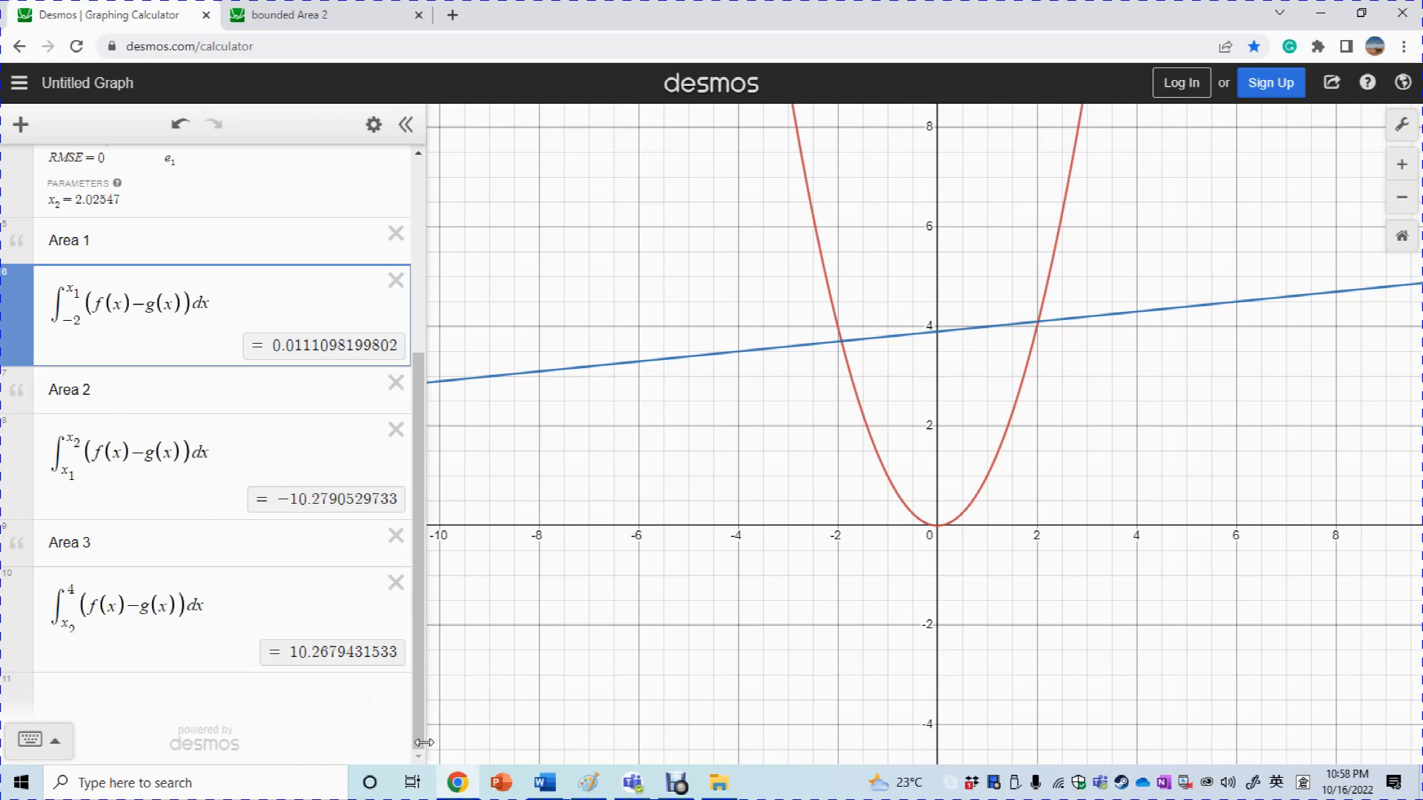
drag(420, 735, 415, 537)
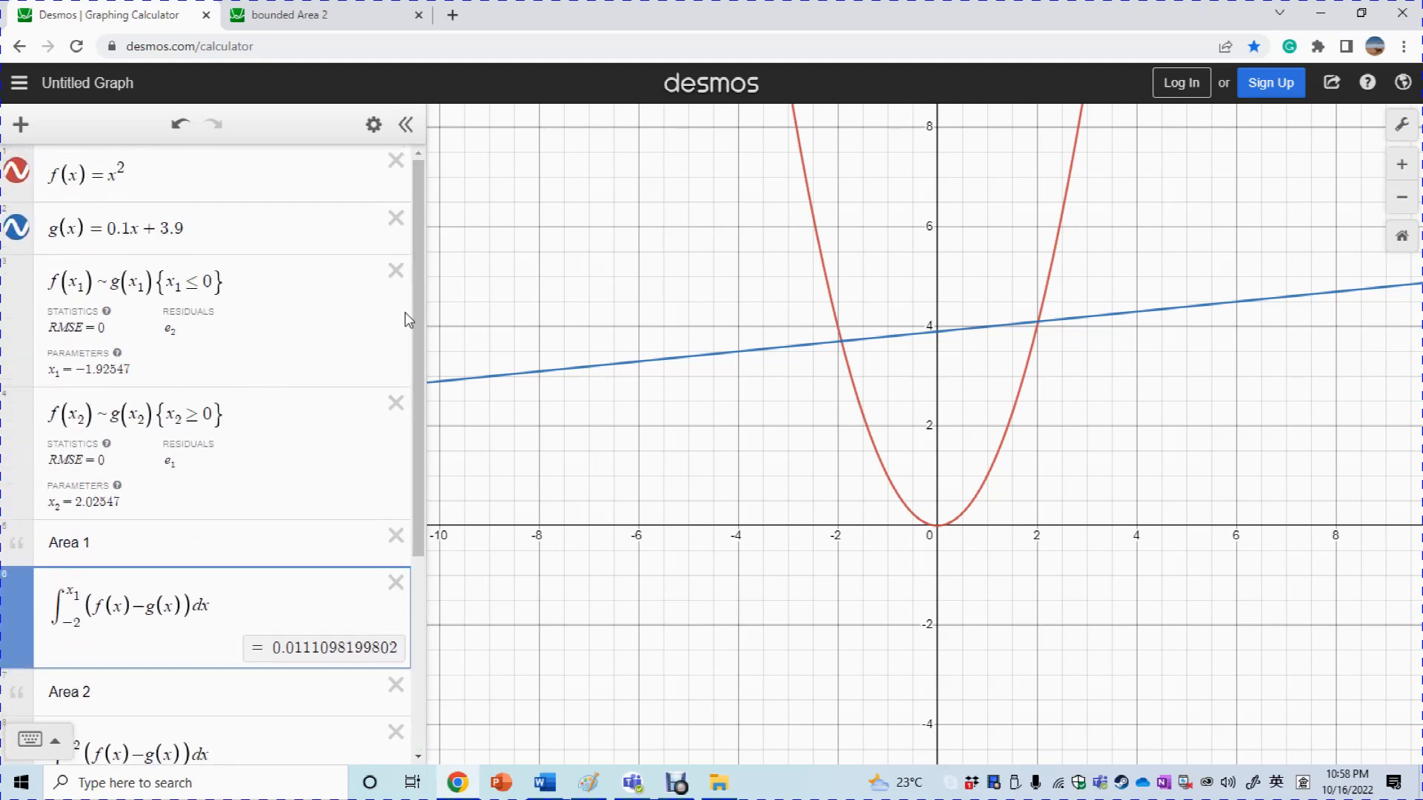
drag(417, 314, 436, 658)
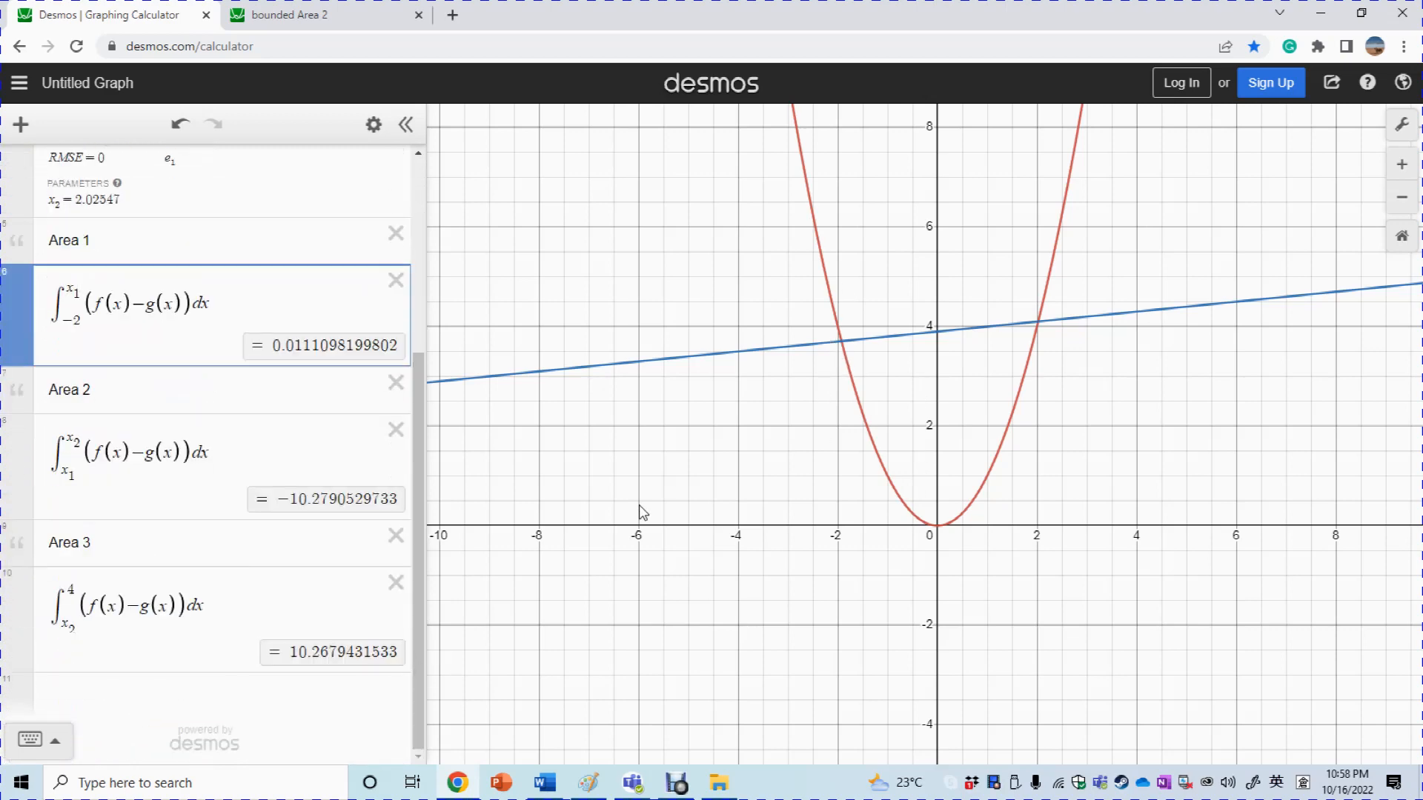
click(200, 693)
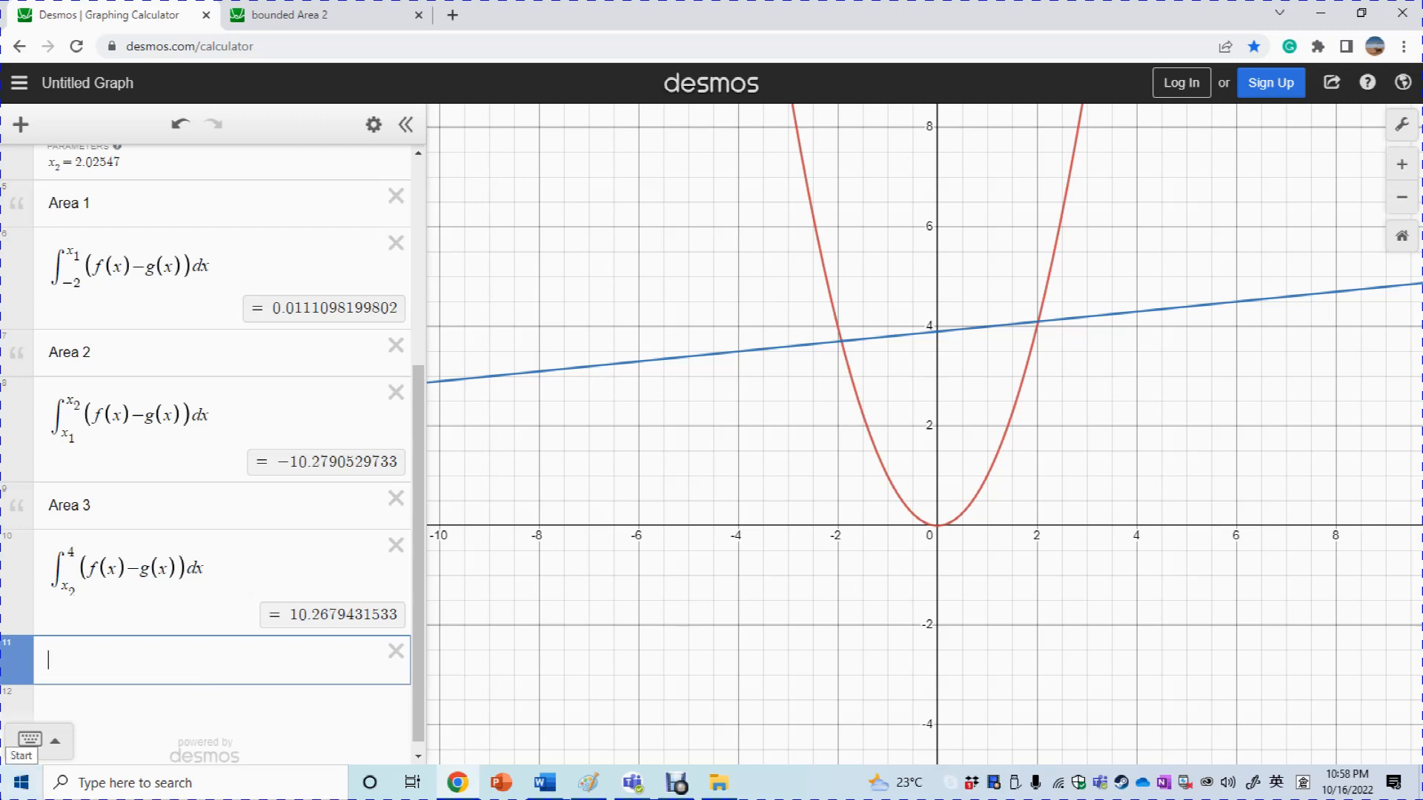
Add a 'signed area' note with a new empty row below it
text(signed)
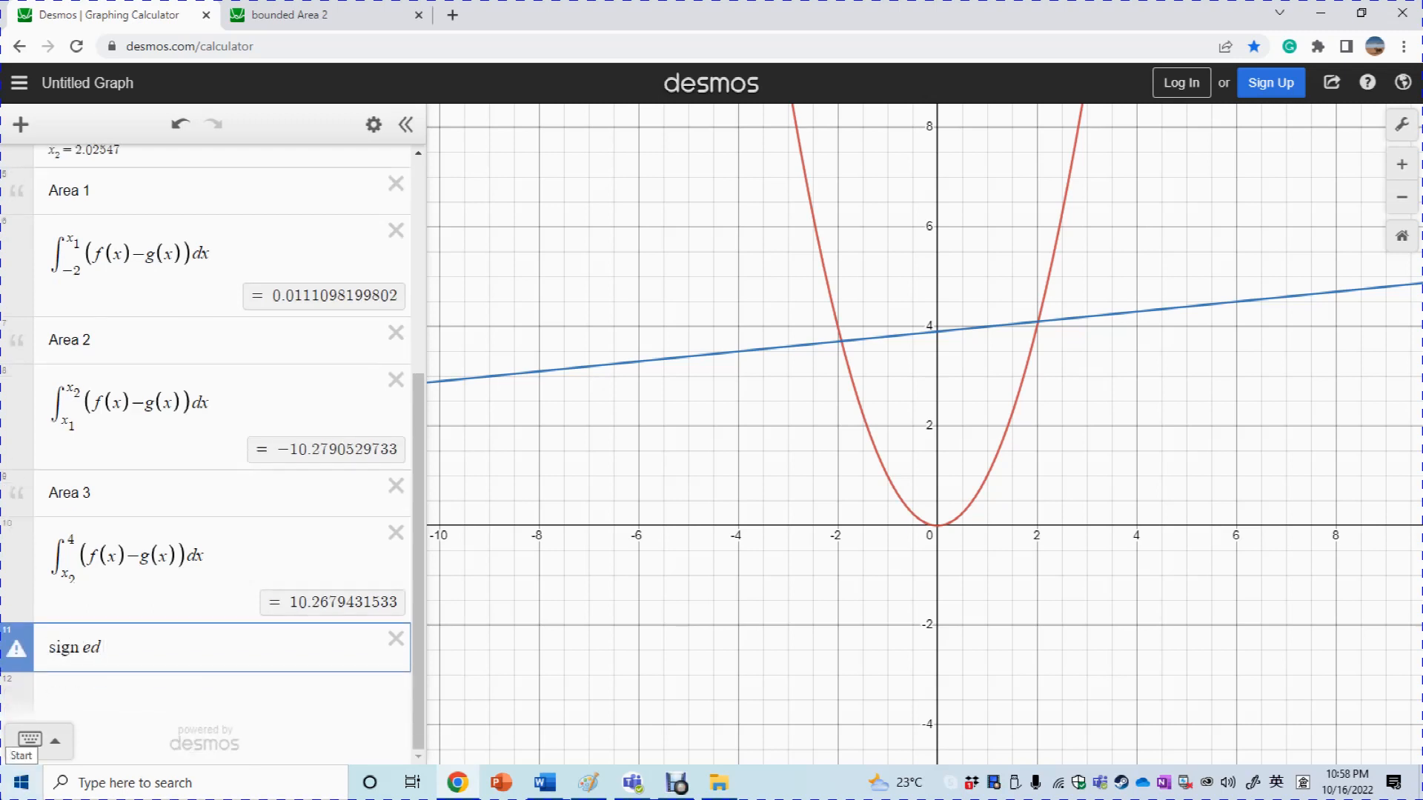
key(BackSpace)
key(BackSpace)
key(BackSpace)
key(BackSpace)
key(BackSpace)
key(BackSpace)
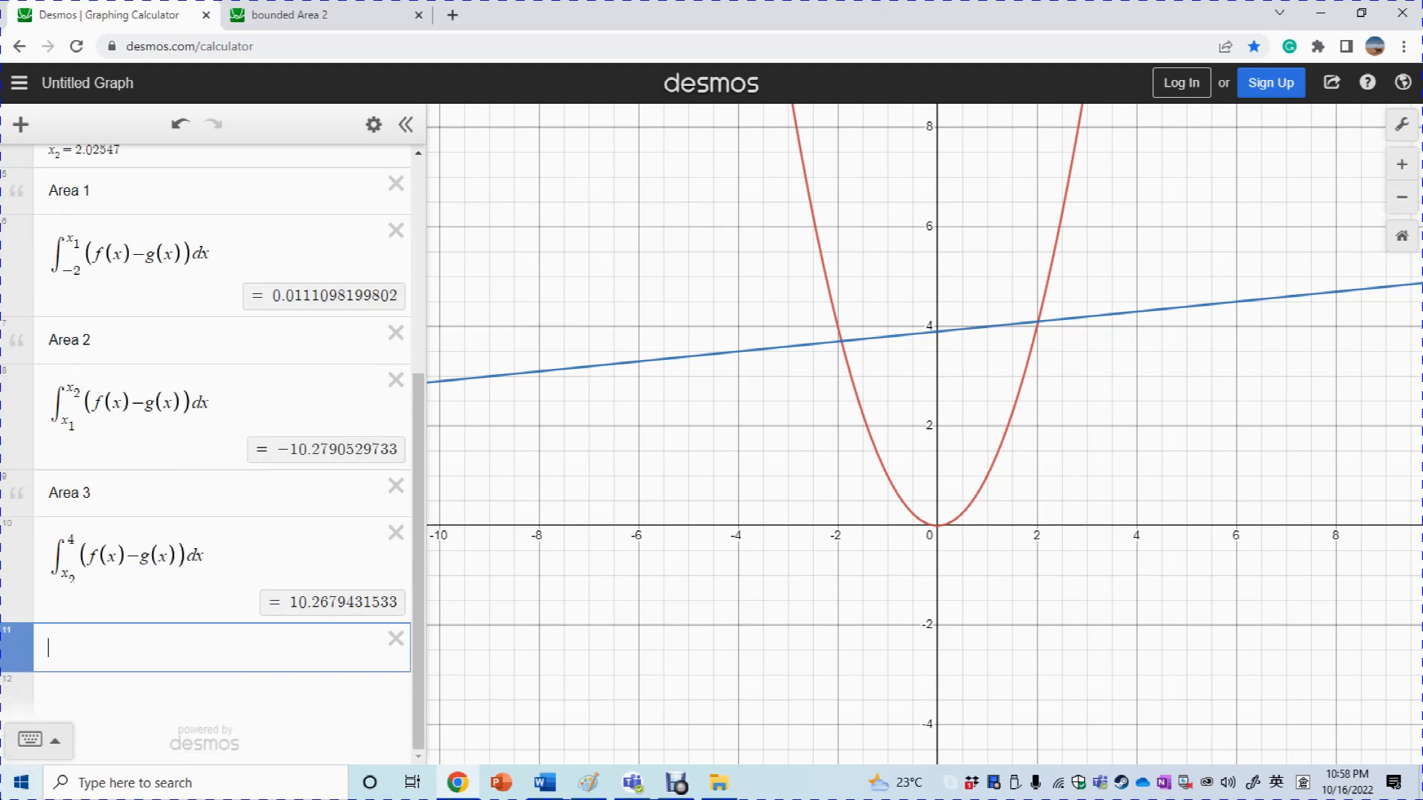
click(24, 133)
click(59, 211)
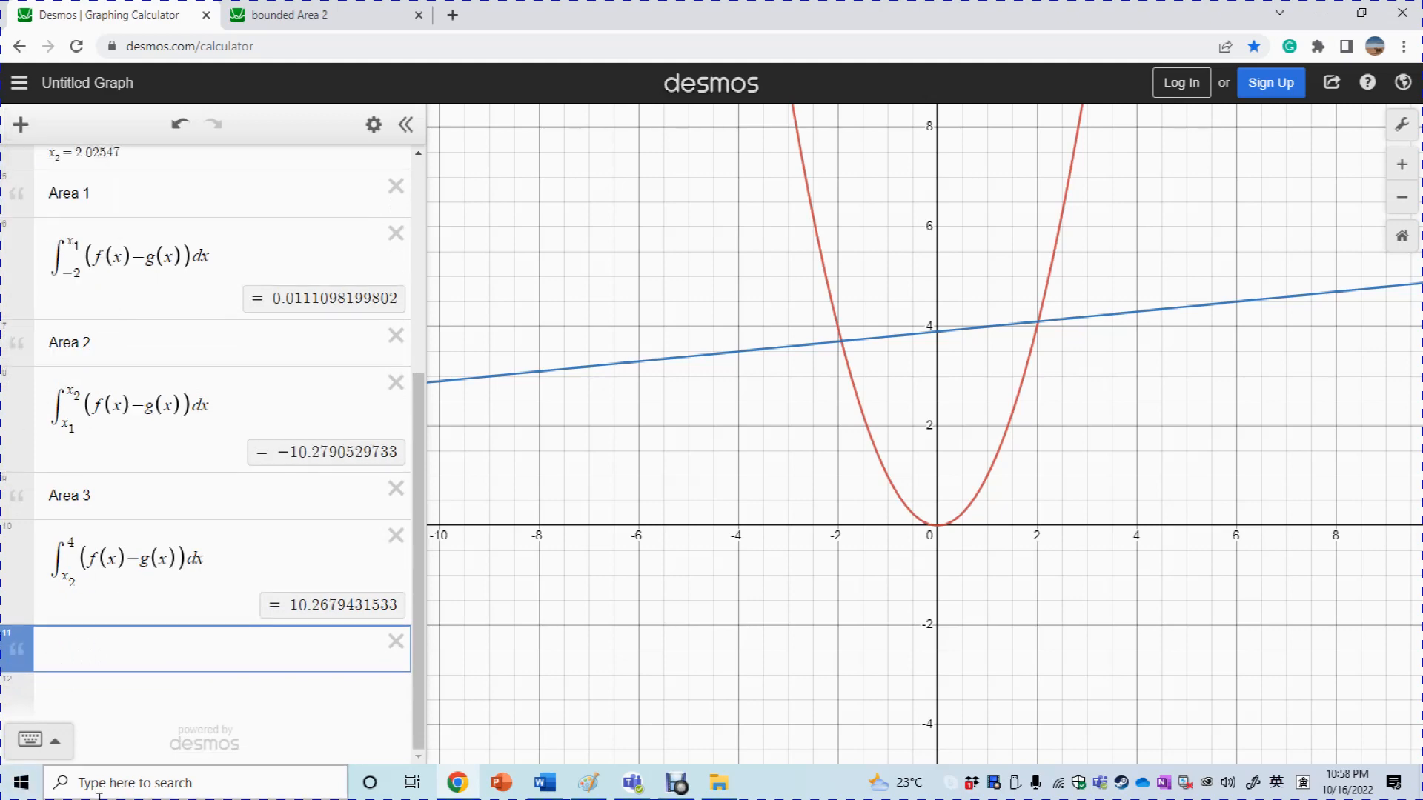
text(signed area)
click(149, 701)
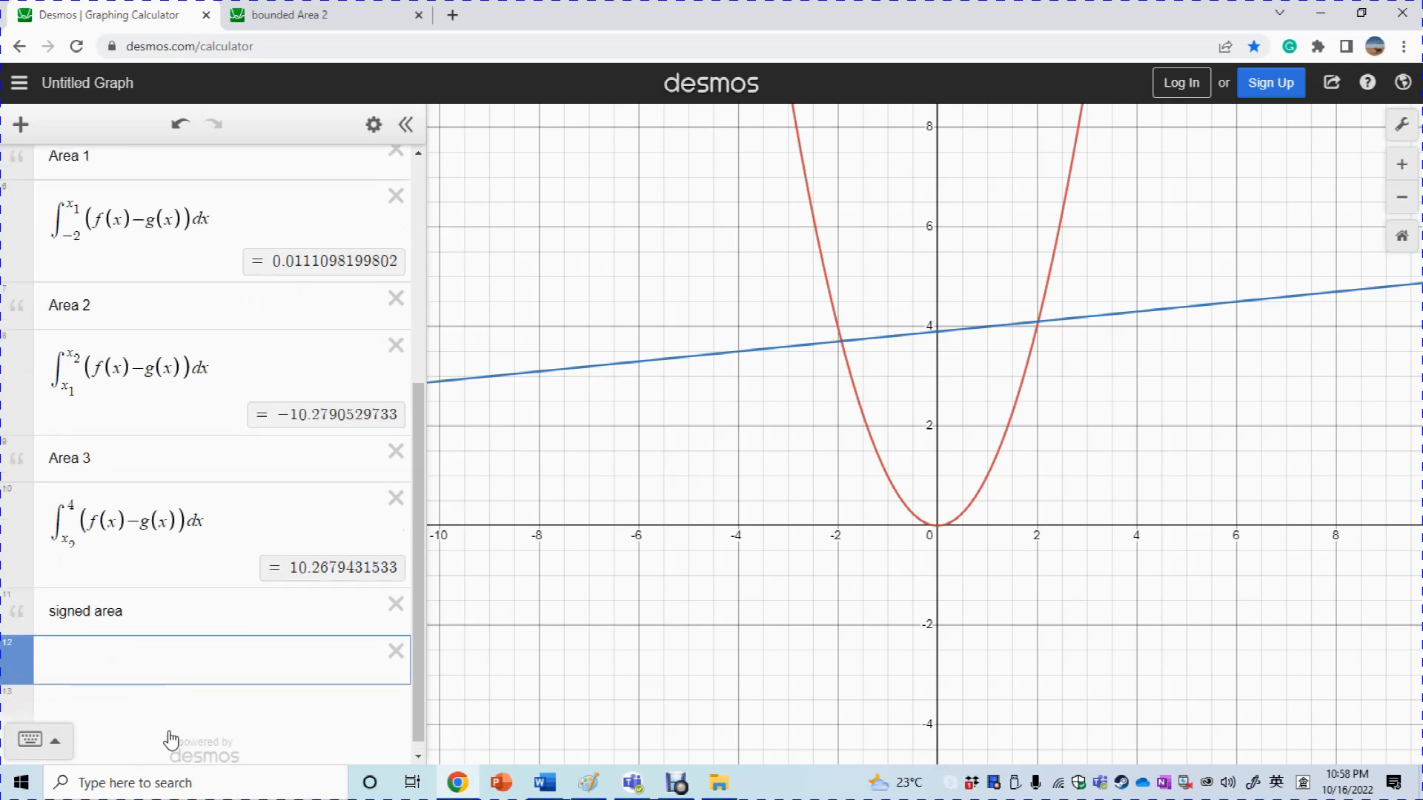
Paste the Area 3 integral under the note and change its lower limit to −2, giving 0
drag(54, 508, 220, 540)
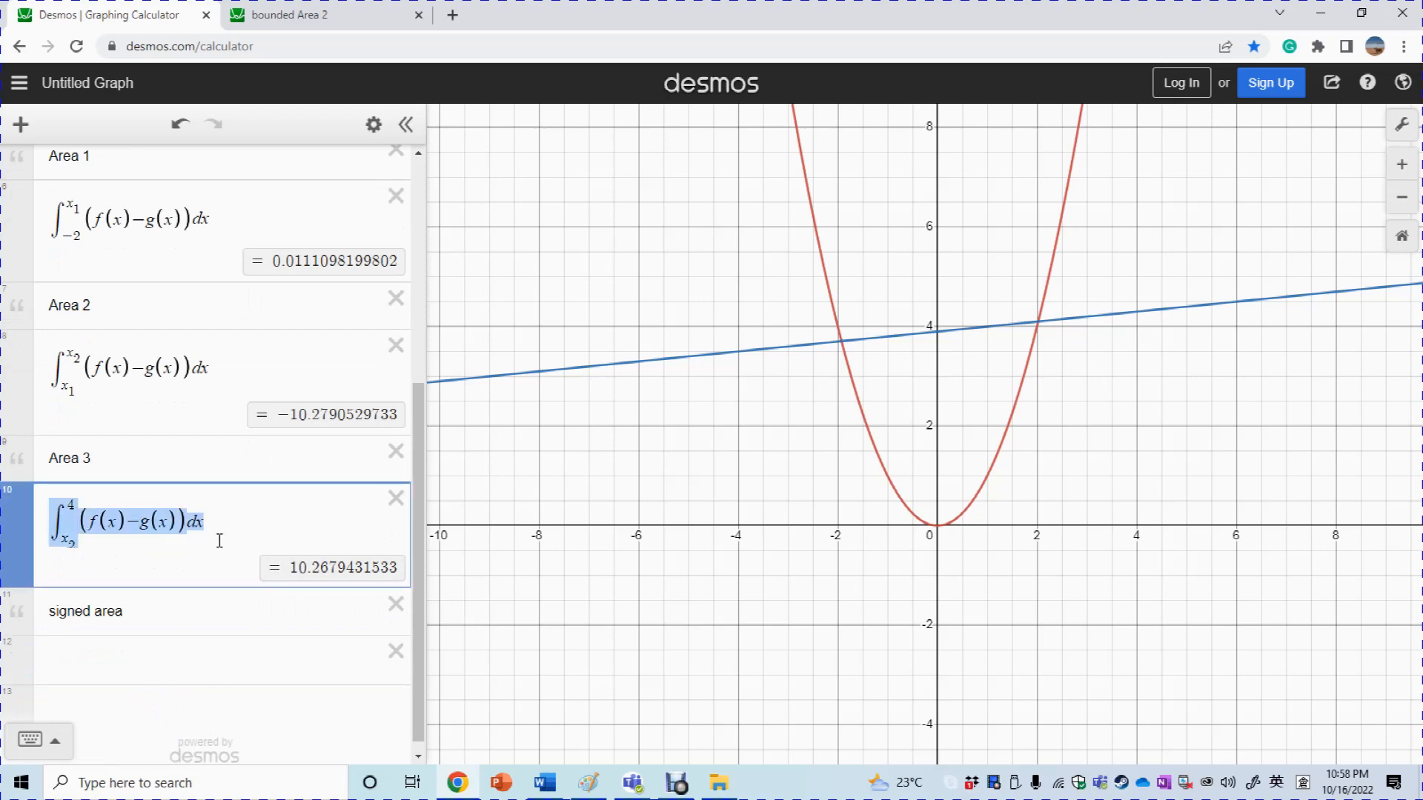
click(166, 653)
text(\int_{x_2}^{4}(f(x)-g(x))dx)
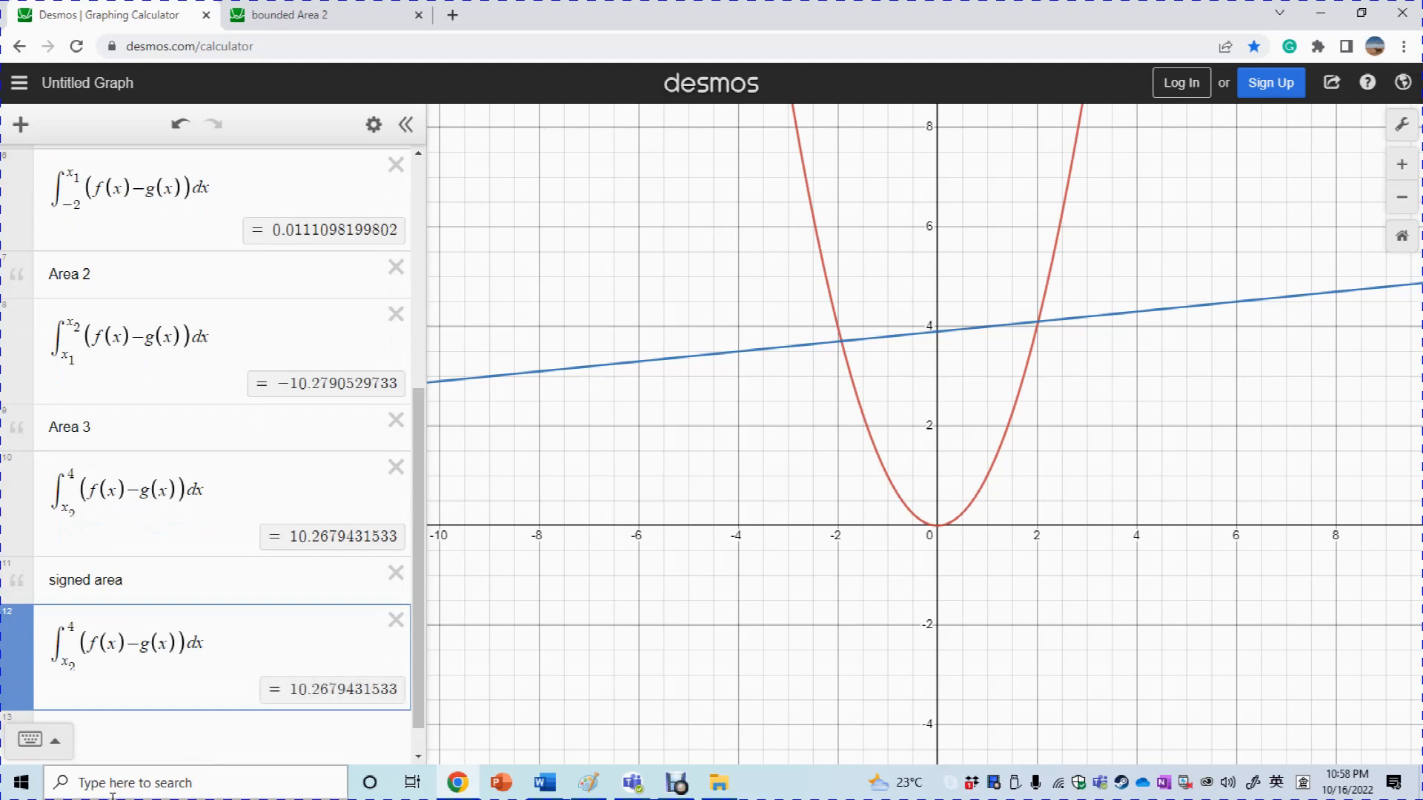
key(BackSpace)
key(BackSpace)
text(-)
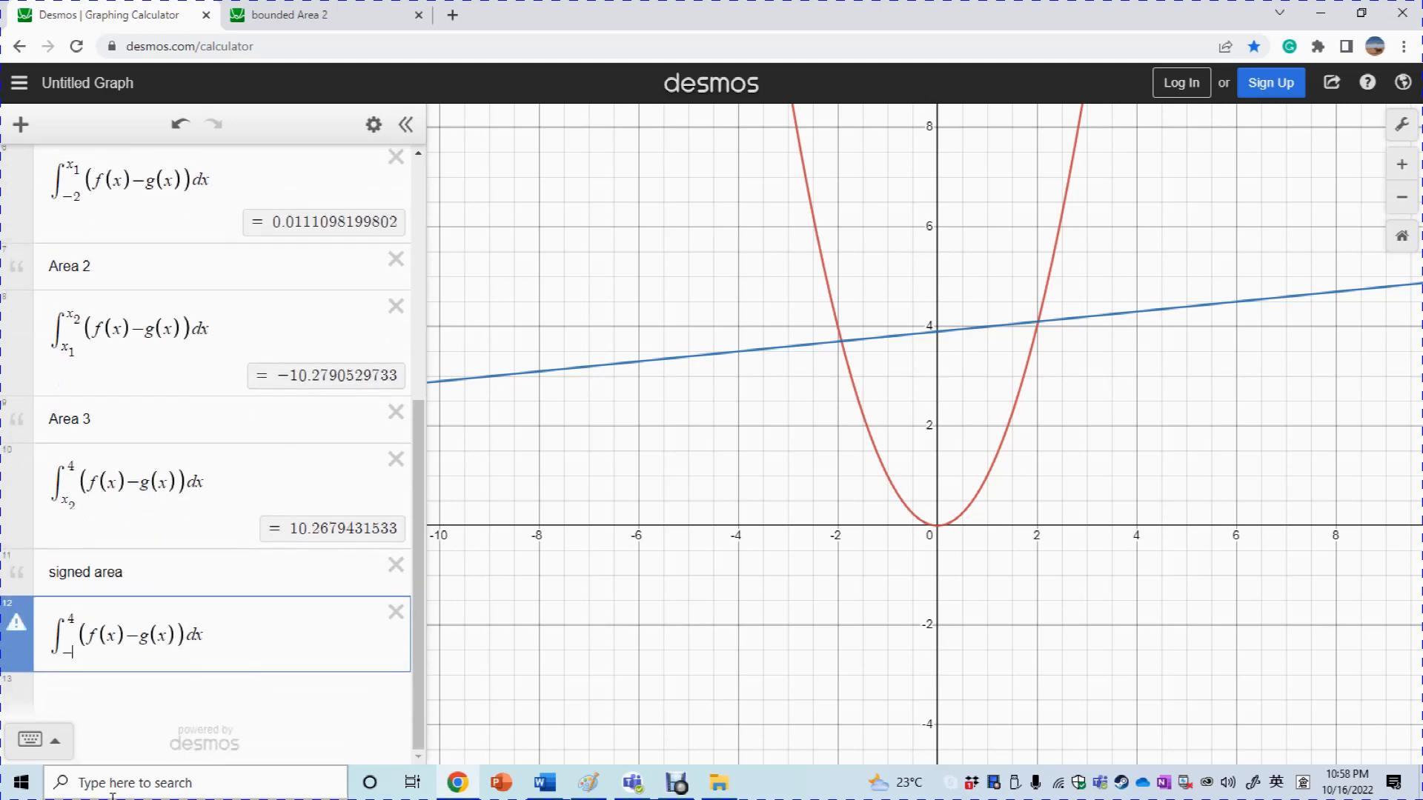
text(2)
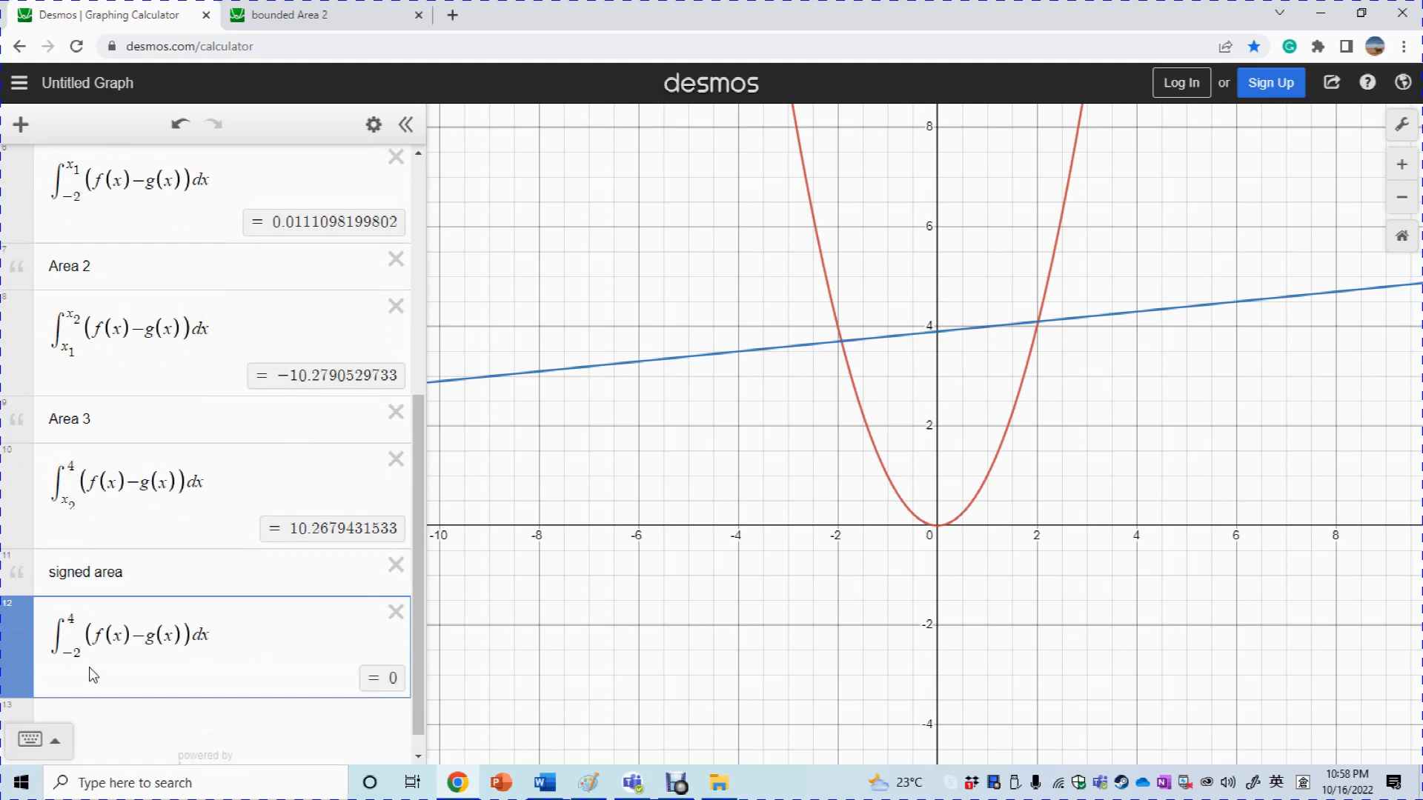
double_click(385, 686)
mouse_move(421, 665)
mouse_down()
mouse_move(433, 506)
mouse_move(424, 722)
mouse_move(434, 424)
mouse_move(438, 704)
mouse_move(424, 509)
mouse_move(423, 645)
mouse_up()
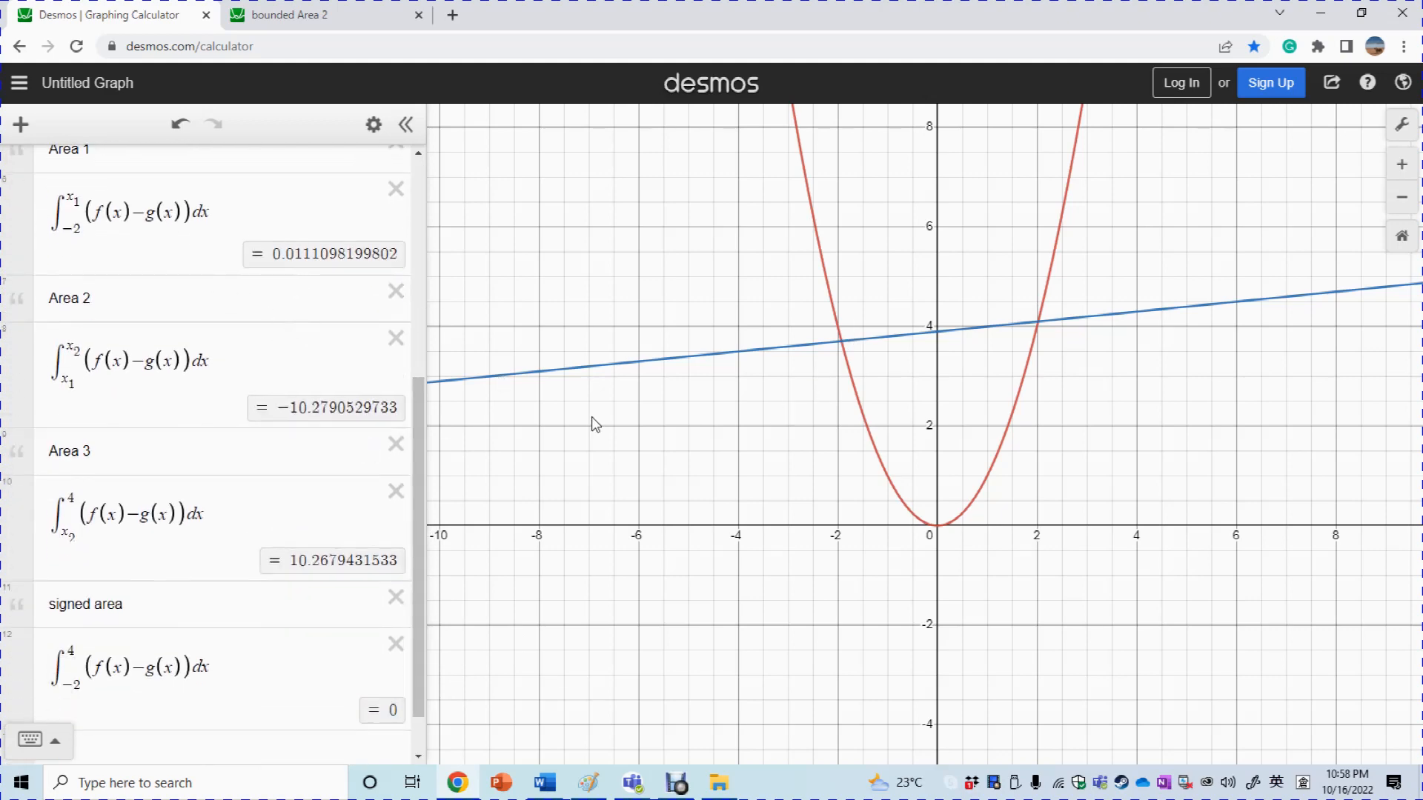
drag(420, 446, 428, 517)
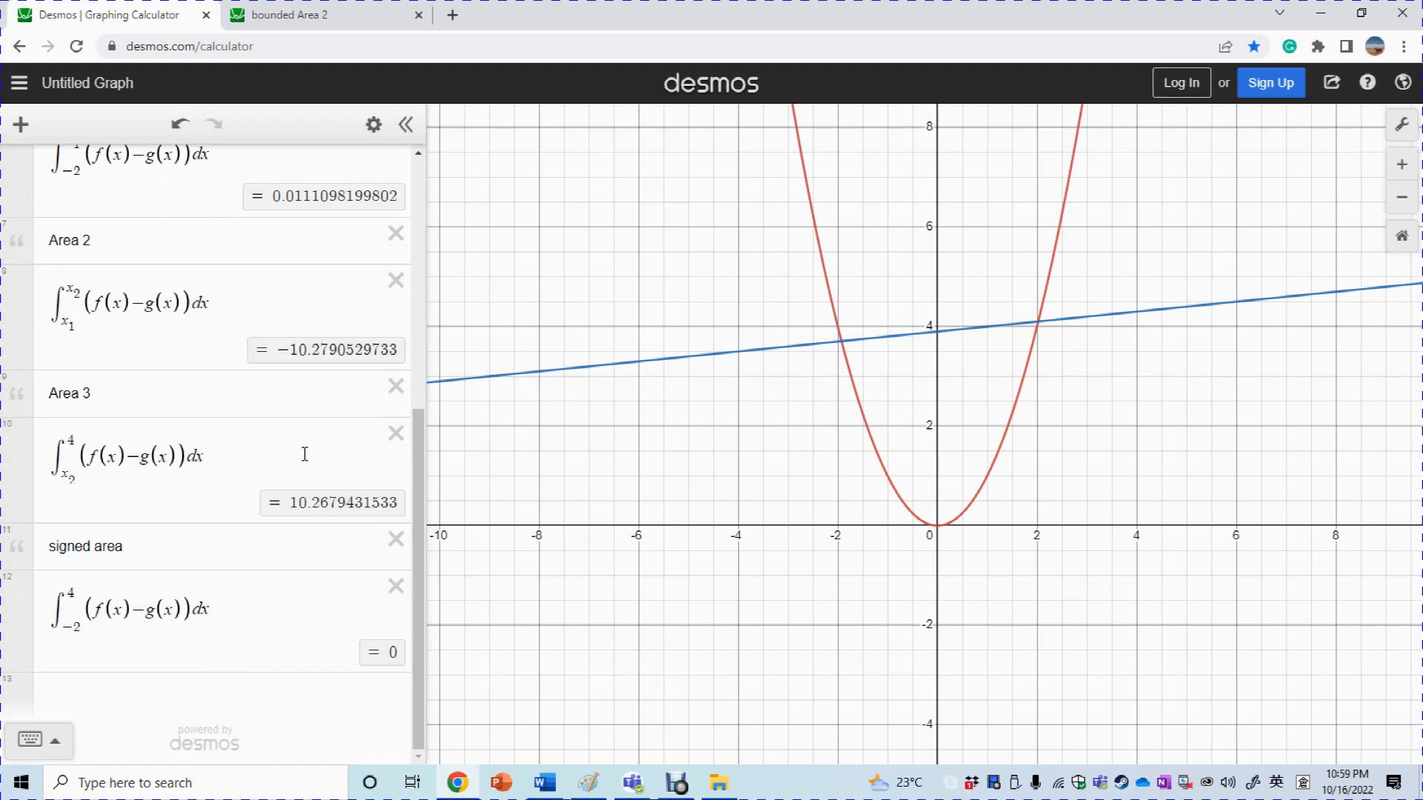
drag(416, 458, 419, 329)
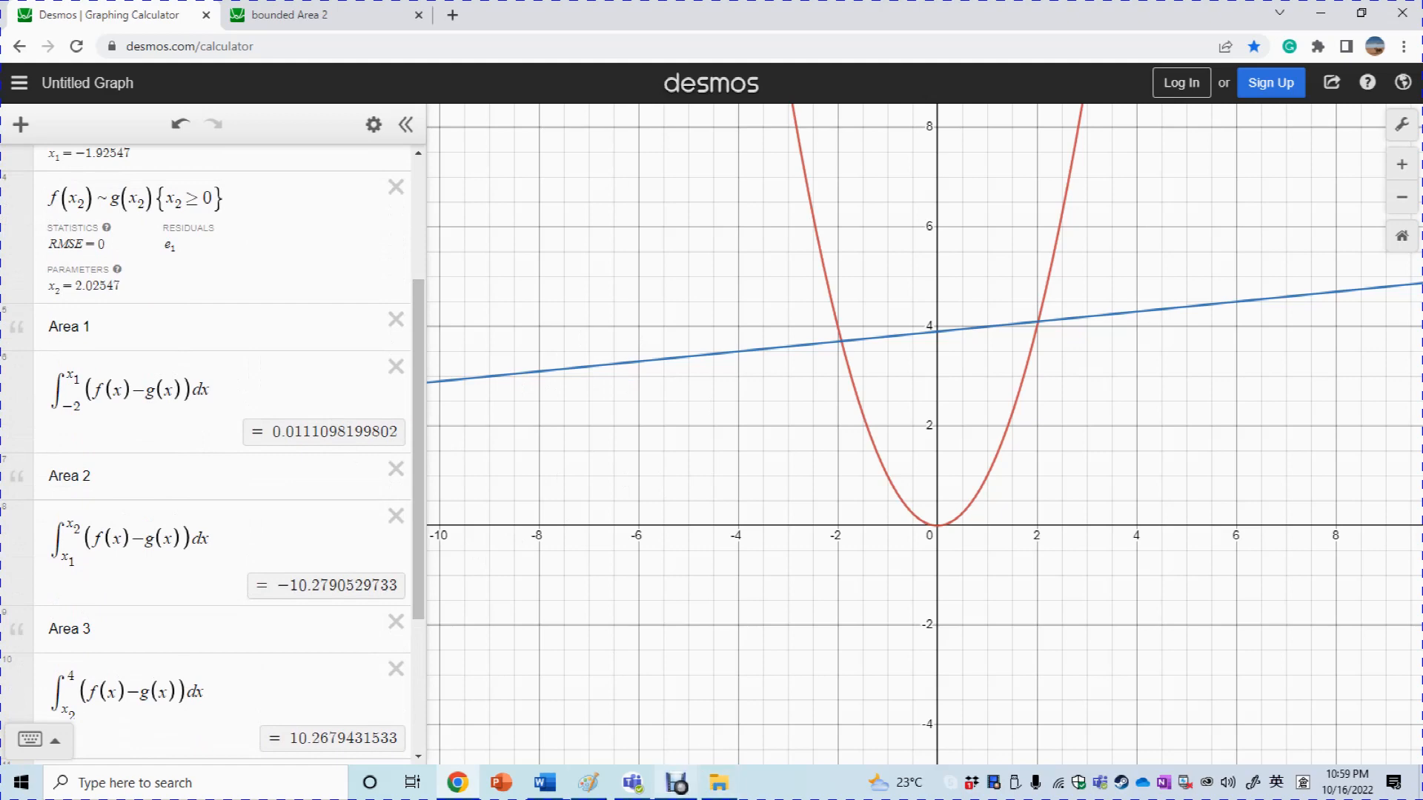
Return to the Word answer sheet and scroll through part b) to part c)'s table for m = 0.1–1.3
click(545, 783)
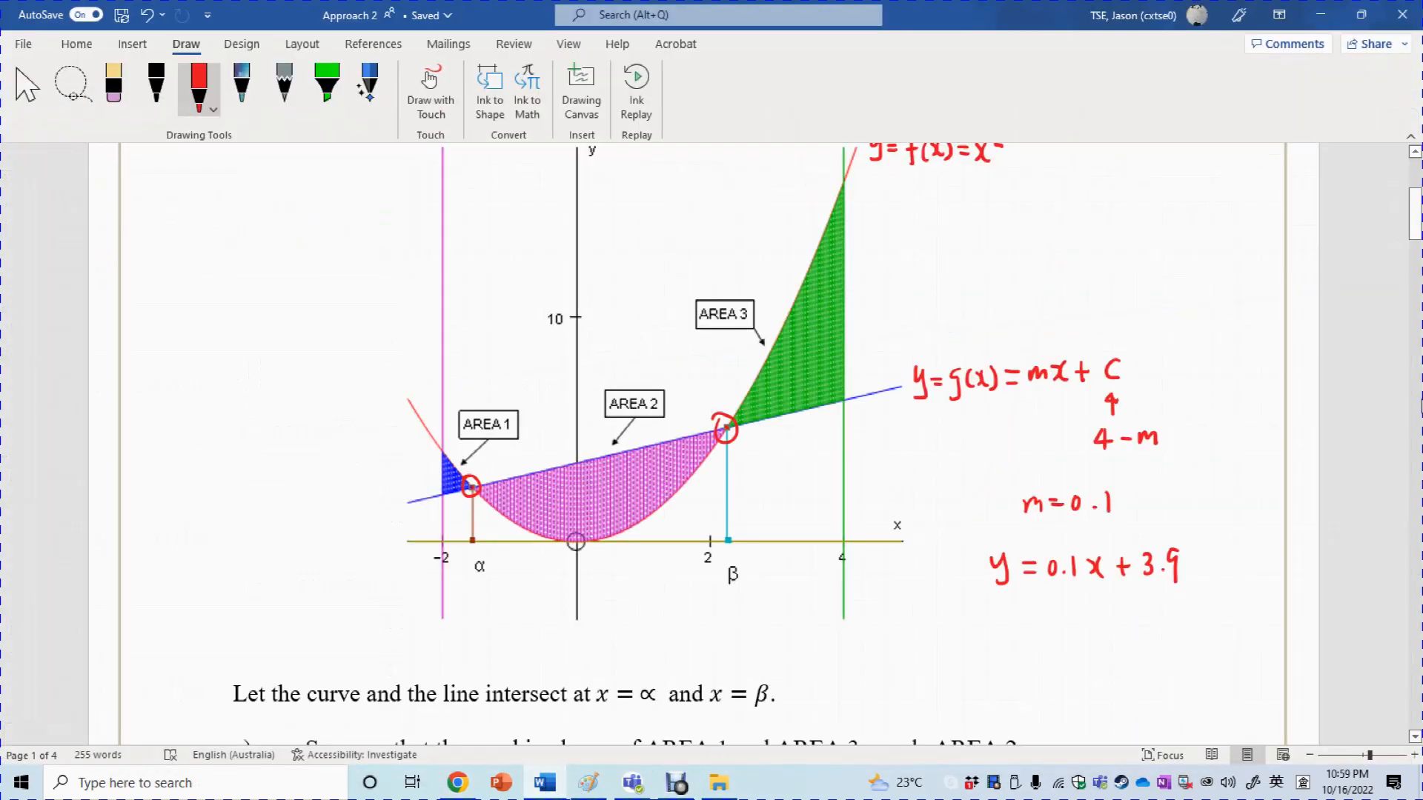
scroll(1224, 412, down, 10)
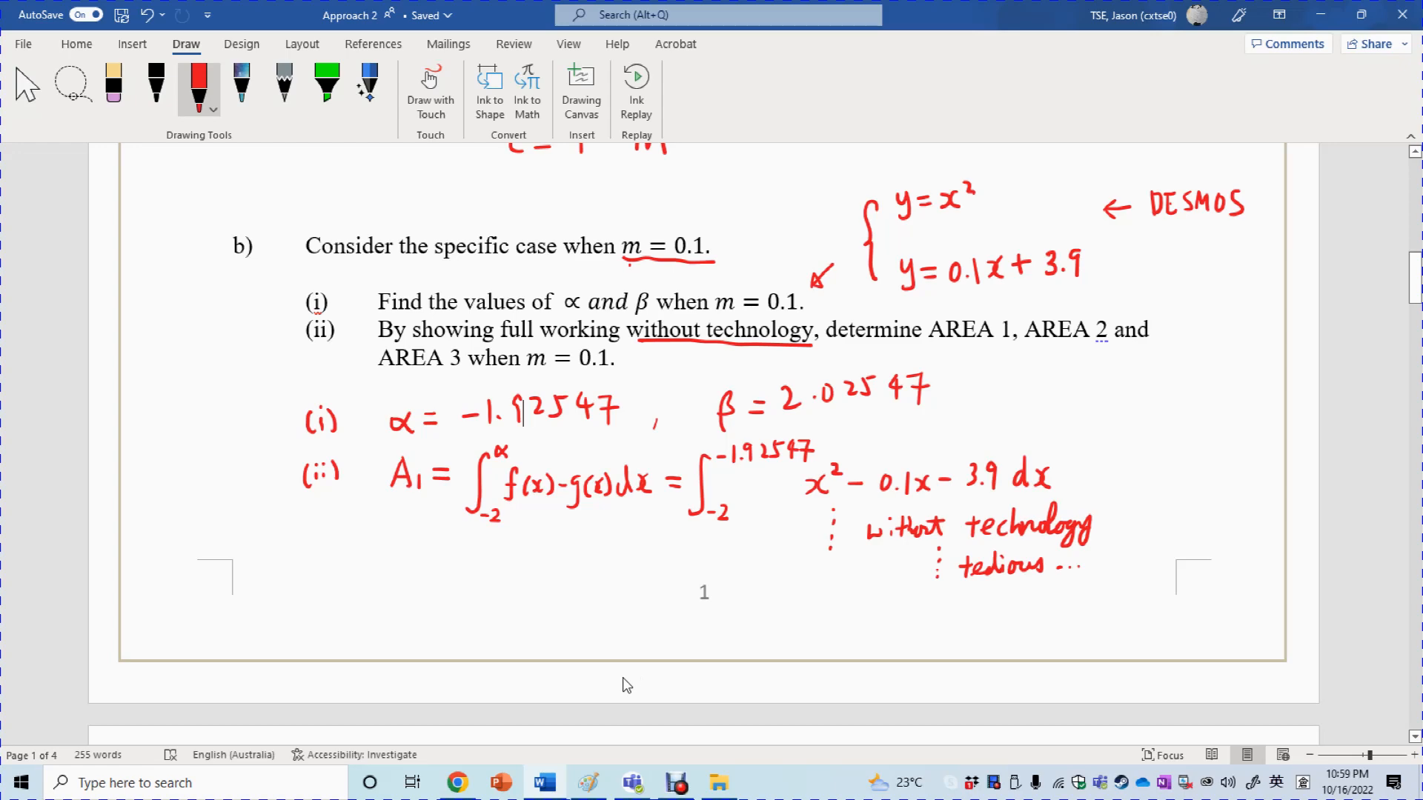
drag(1415, 274, 1417, 326)
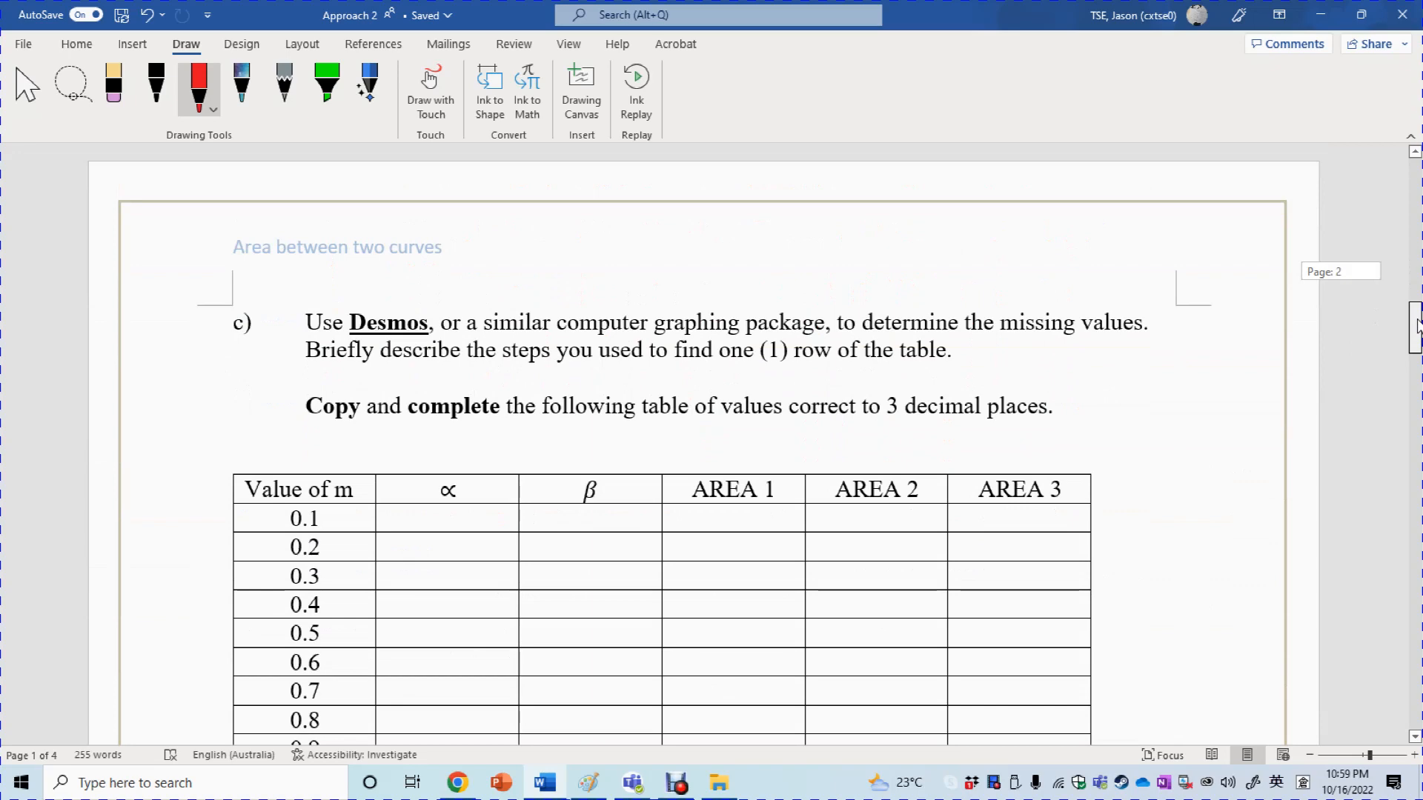
drag(1417, 326, 1417, 340)
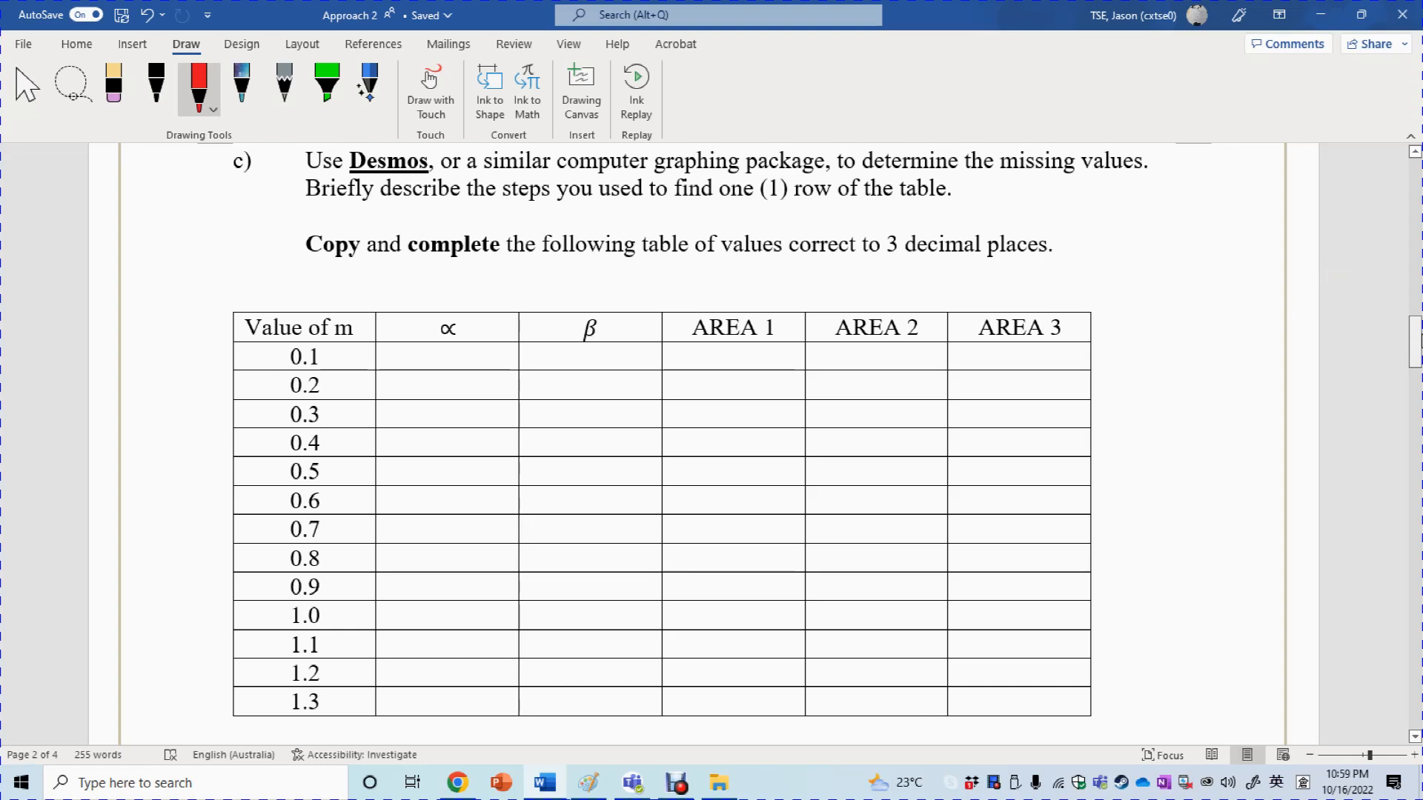
drag(1415, 342, 1415, 374)
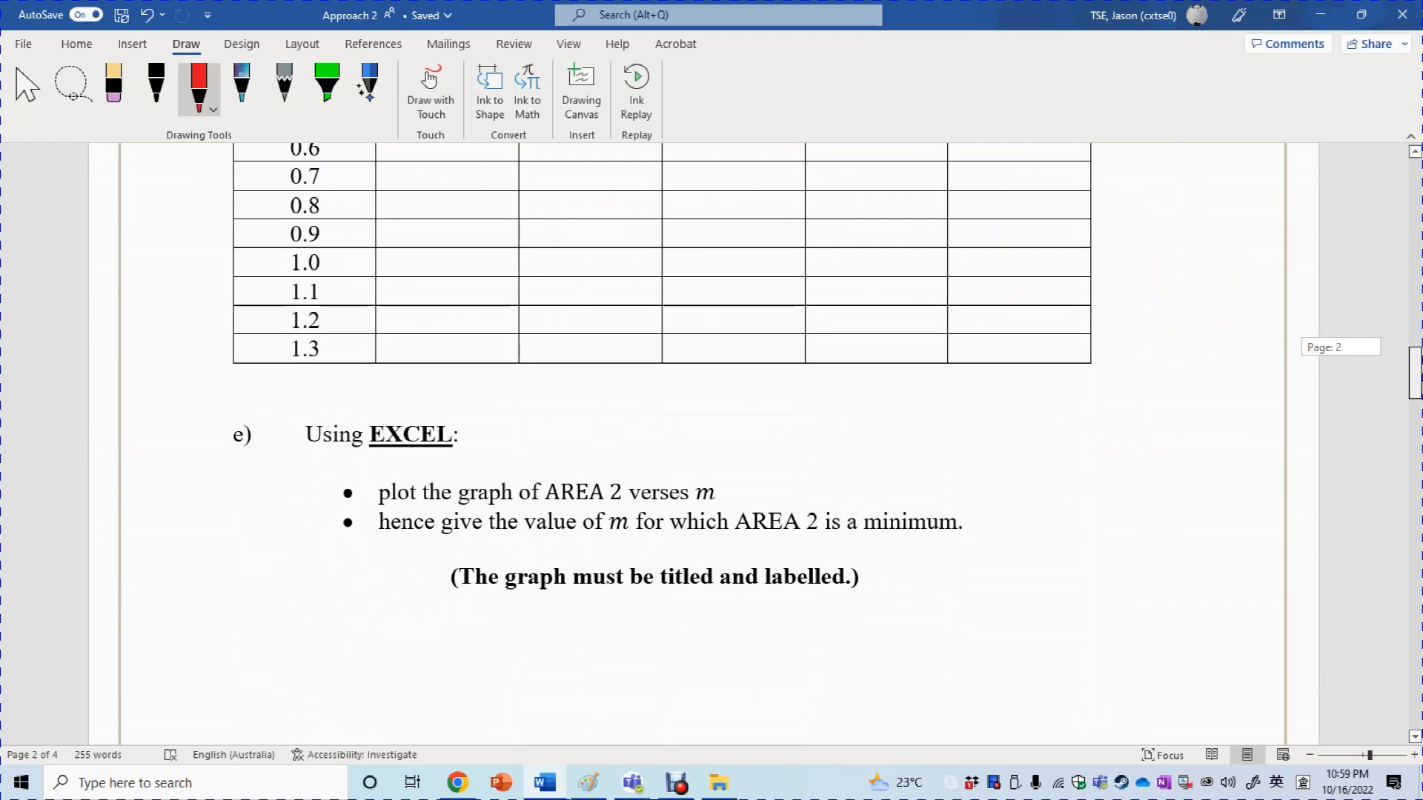
drag(1415, 374, 1415, 351)
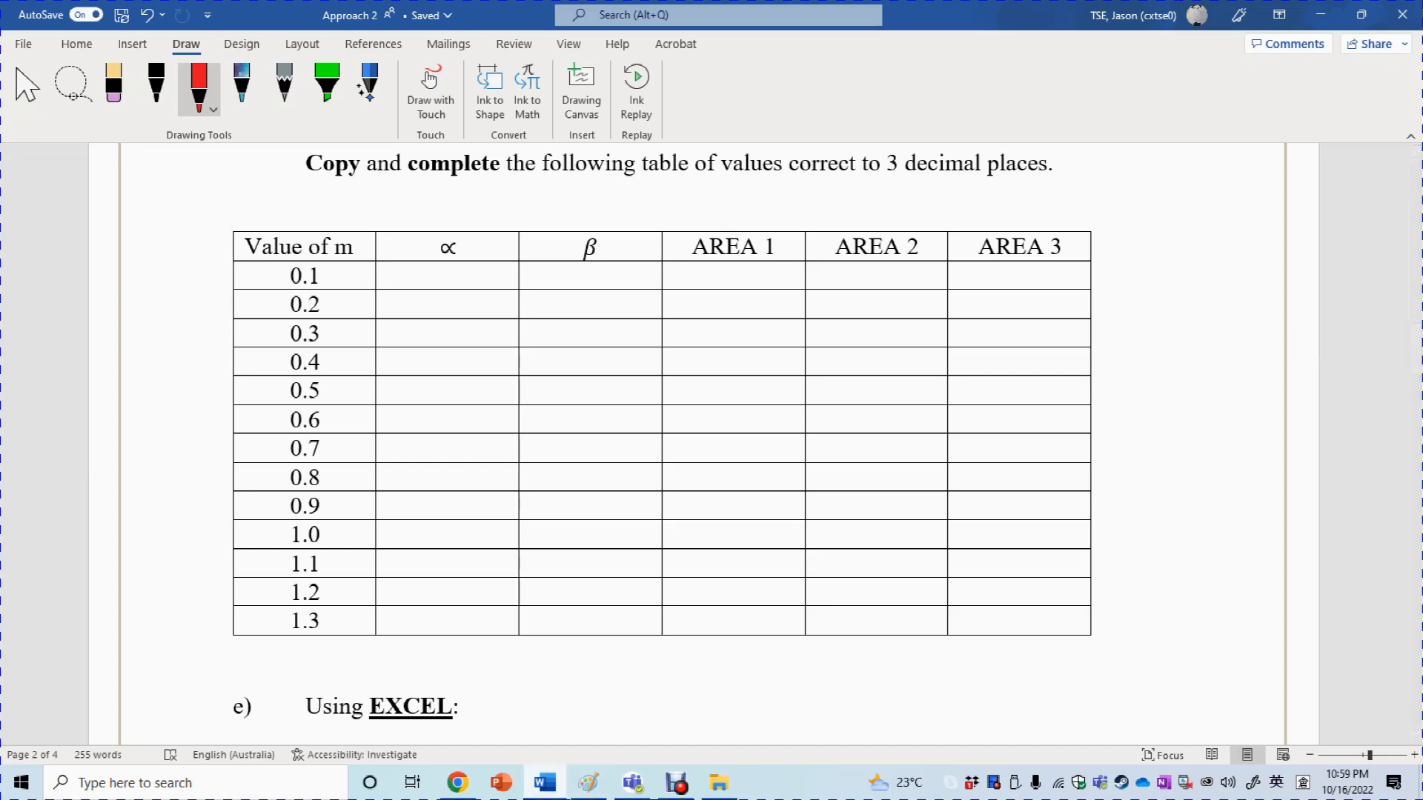
mouse_move(678, 786)
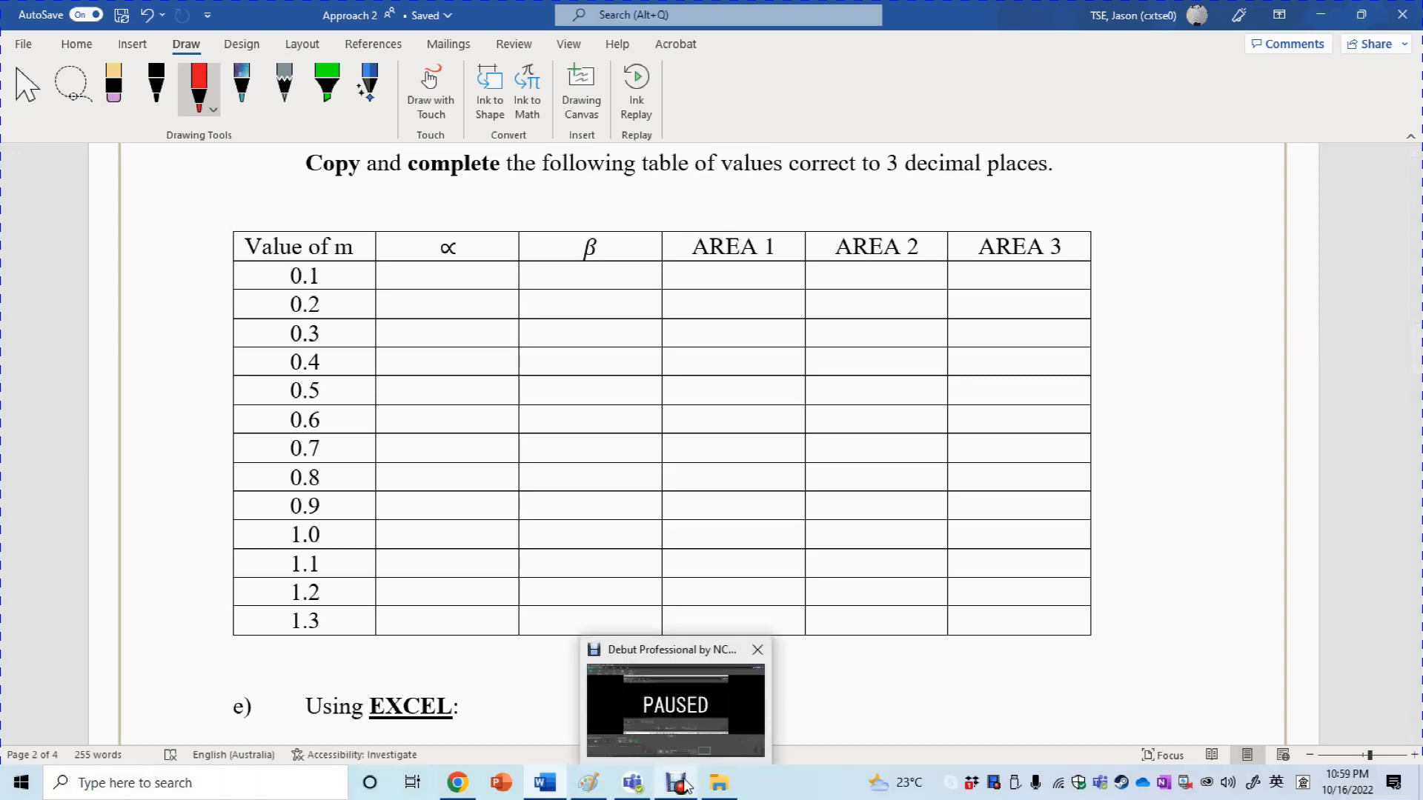